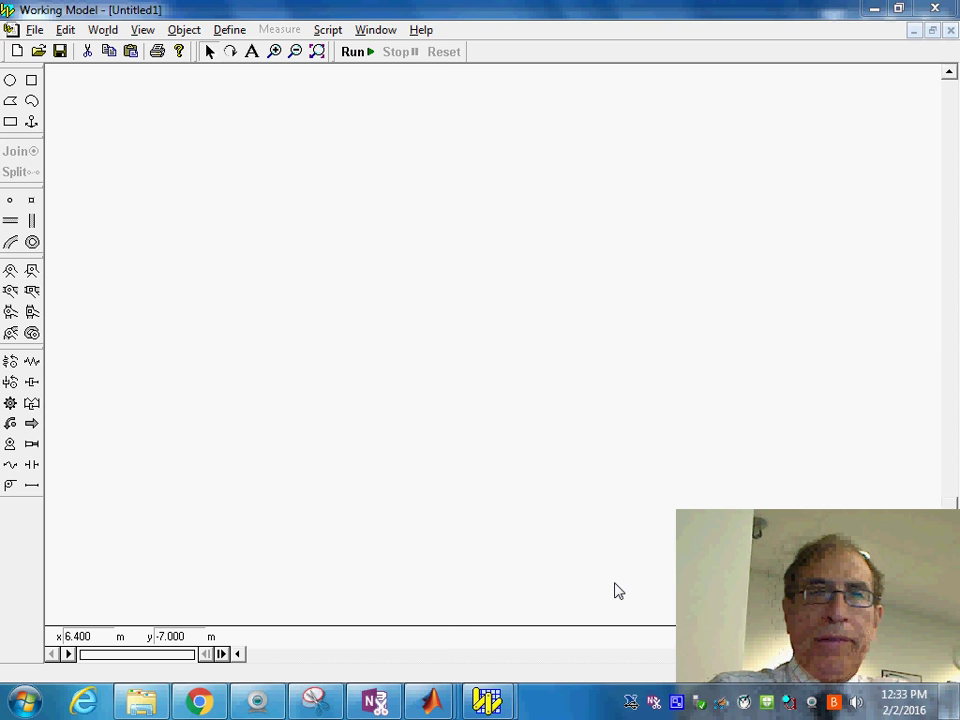
Step: Draw a long rectangular bar sized 4.8 m by 0.3 m
right_click(722, 538)
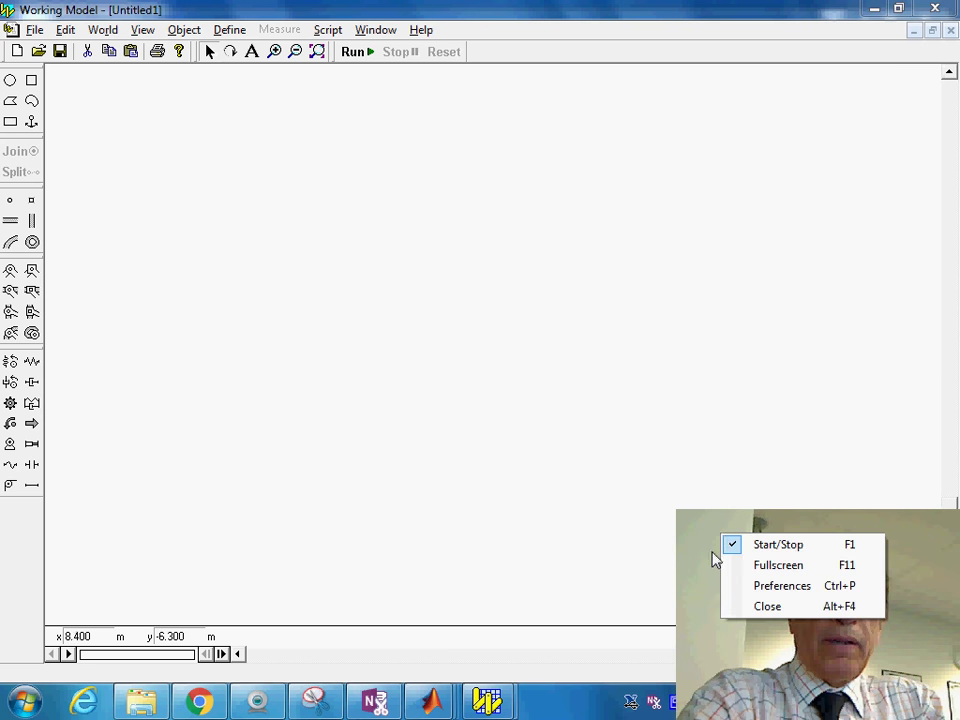
click(764, 606)
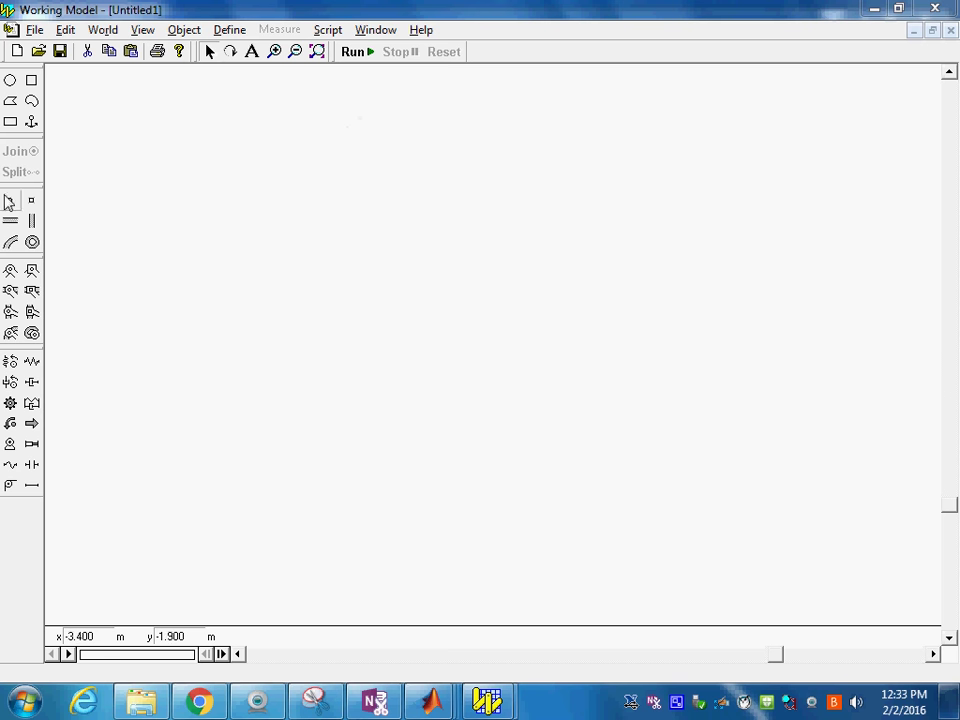
click(10, 122)
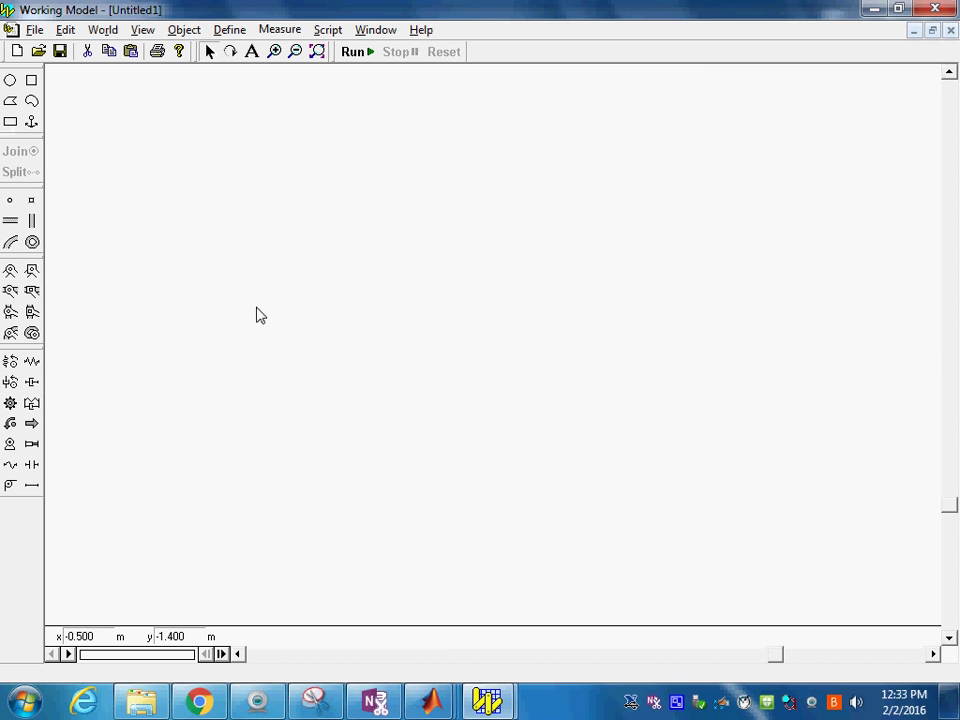
click(10, 121)
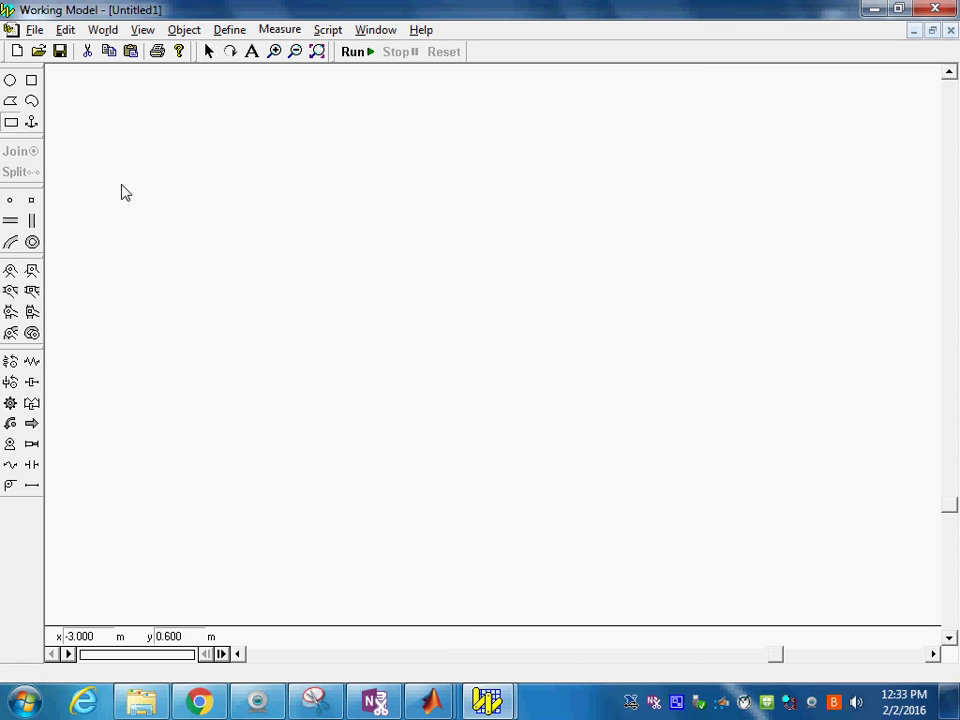
mouse_move(228, 292)
mouse_down()
mouse_move(297, 333)
mouse_move(465, 318)
mouse_up()
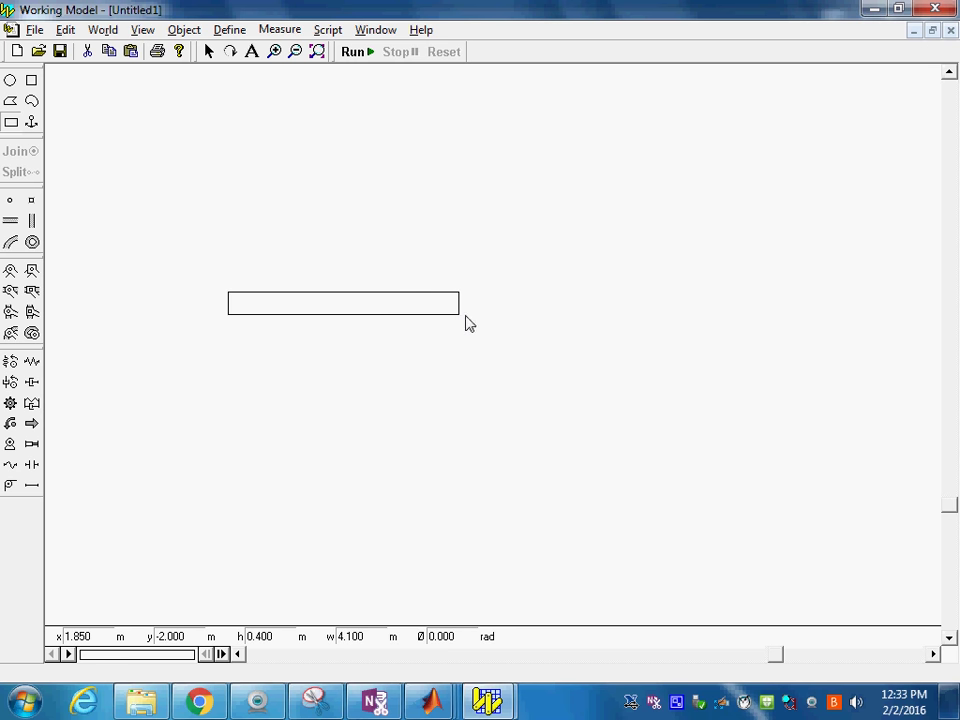
drag(465, 318, 500, 314)
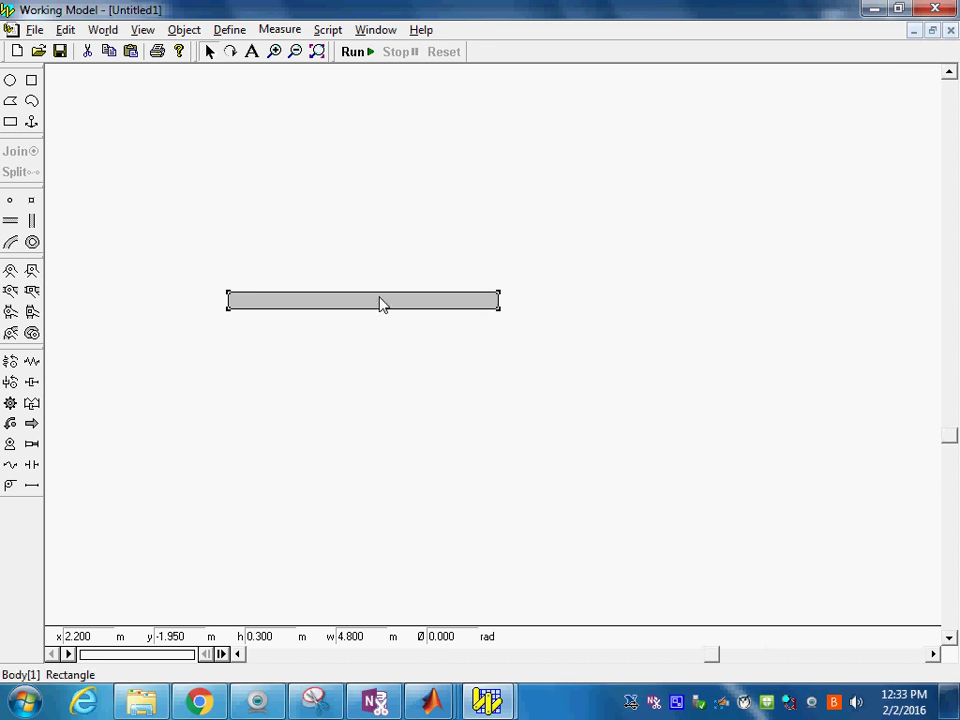
Step: Move the long bar up-right and draw a 2.1 m by 0.3 m bar below-left
mouse_move(380, 303)
mouse_down()
mouse_move(463, 253)
mouse_move(499, 199)
mouse_move(510, 200)
mouse_up()
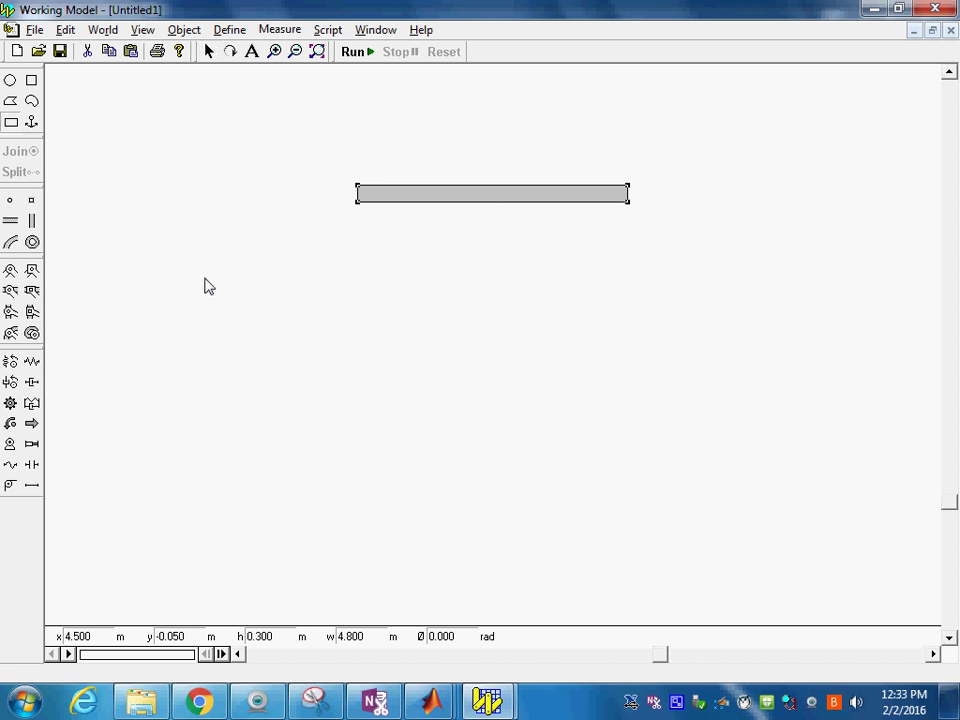
drag(205, 277, 325, 298)
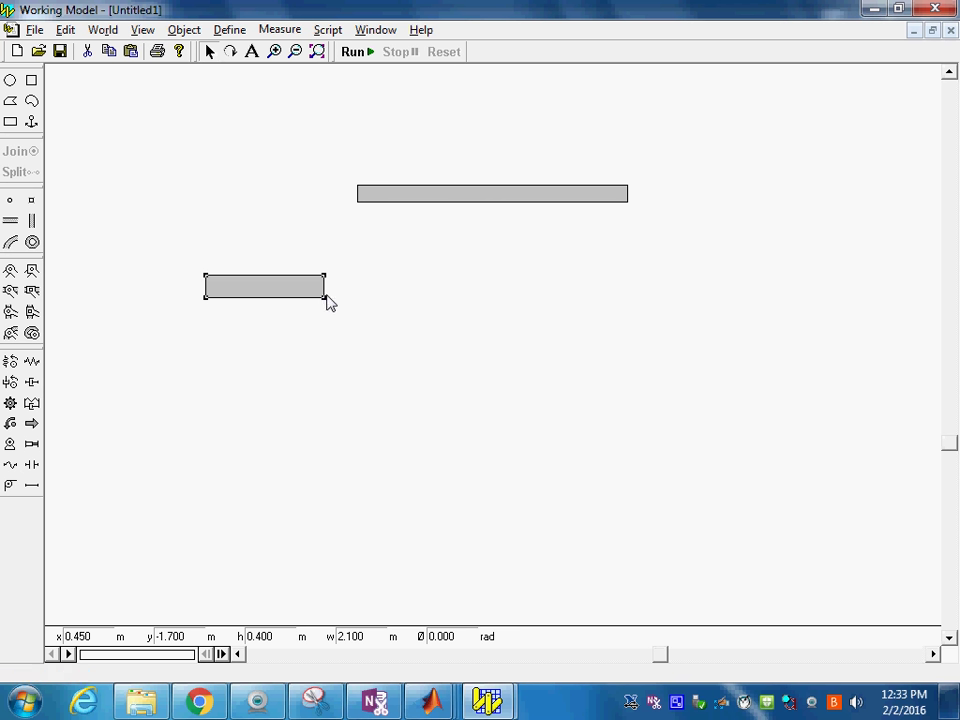
drag(324, 298, 324, 292)
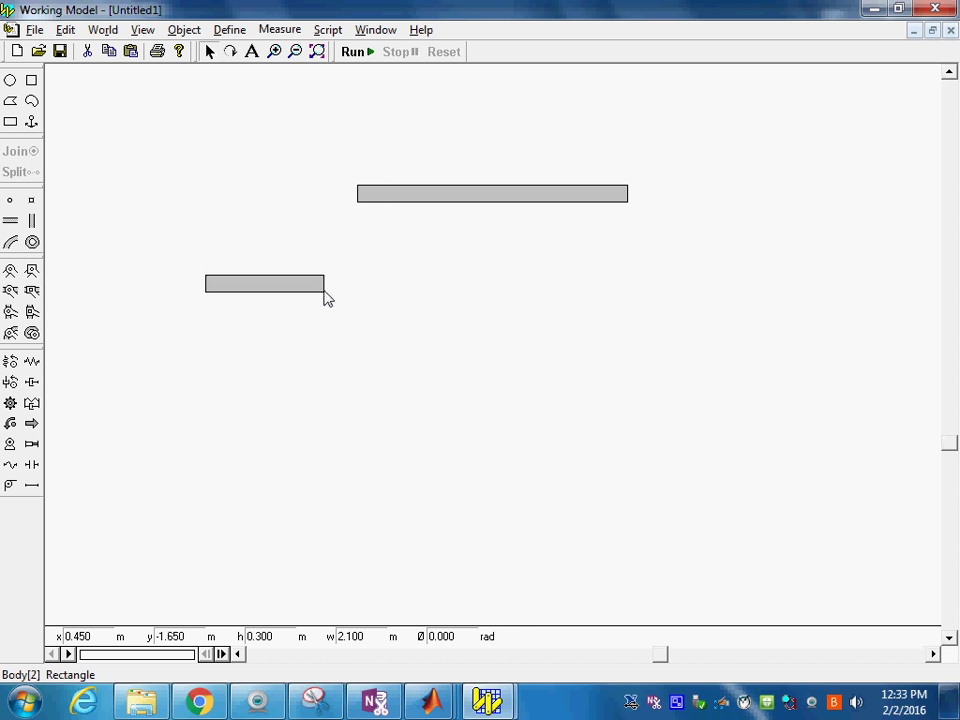
Step: Duplicate the short bar with Ctrl+D, place the 3.8 m copy right of it, and reselect the original
click(401, 264)
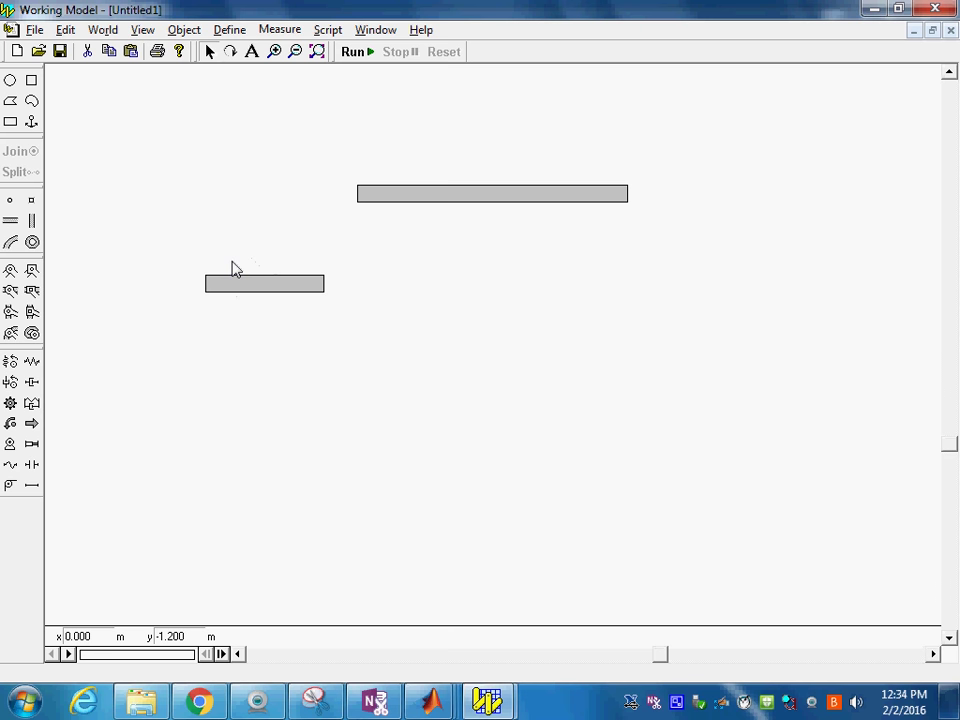
click(263, 285)
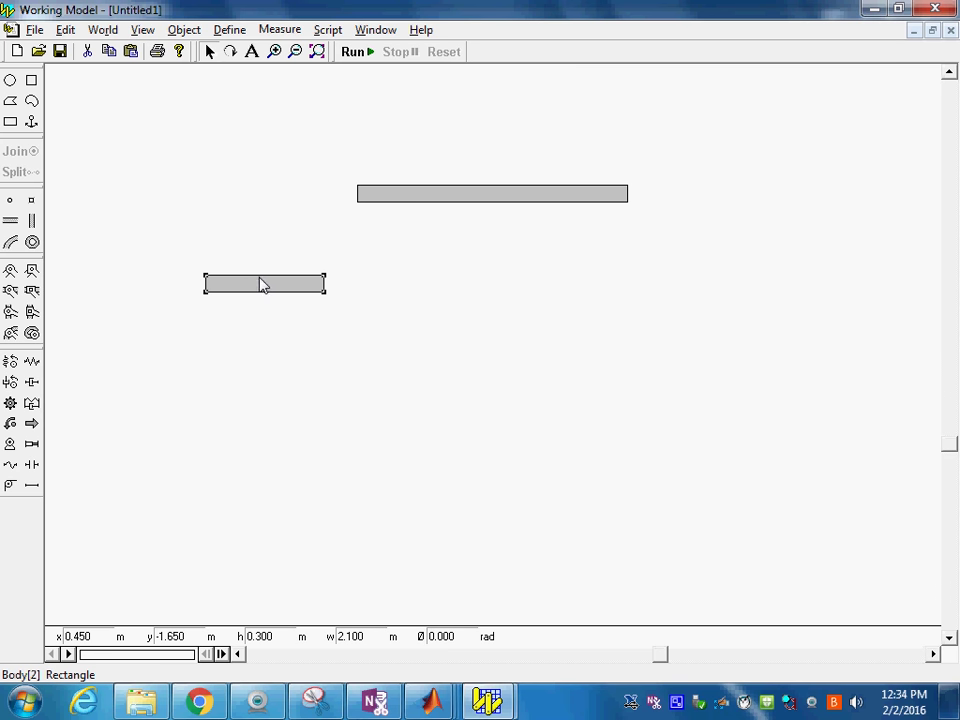
key(ctrl+d)
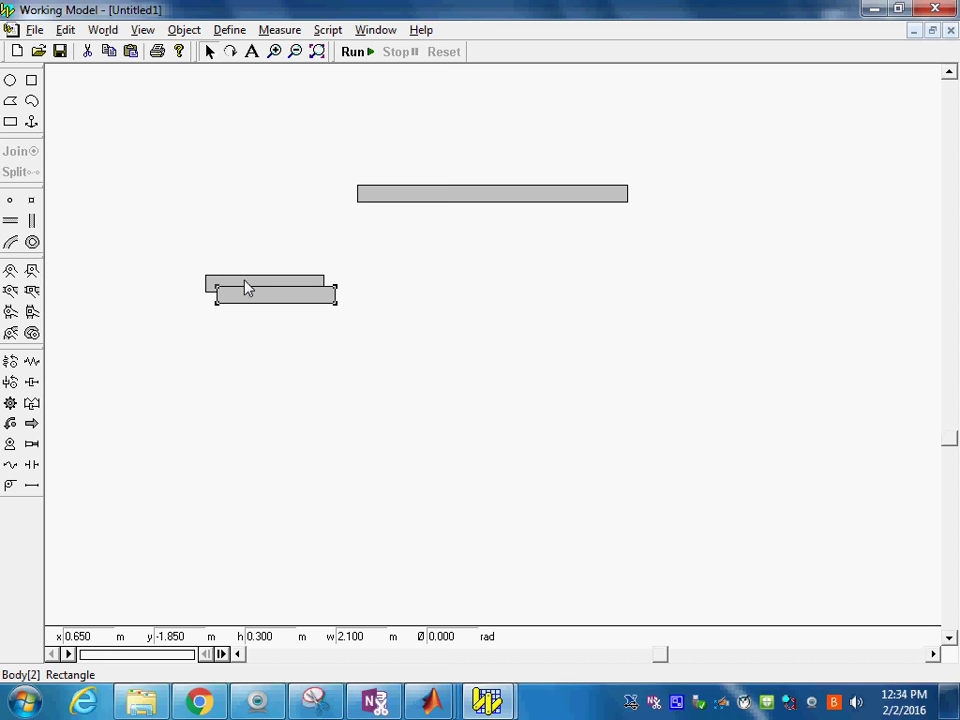
mouse_move(306, 302)
mouse_down()
mouse_move(436, 303)
mouse_move(464, 287)
mouse_move(591, 292)
mouse_up()
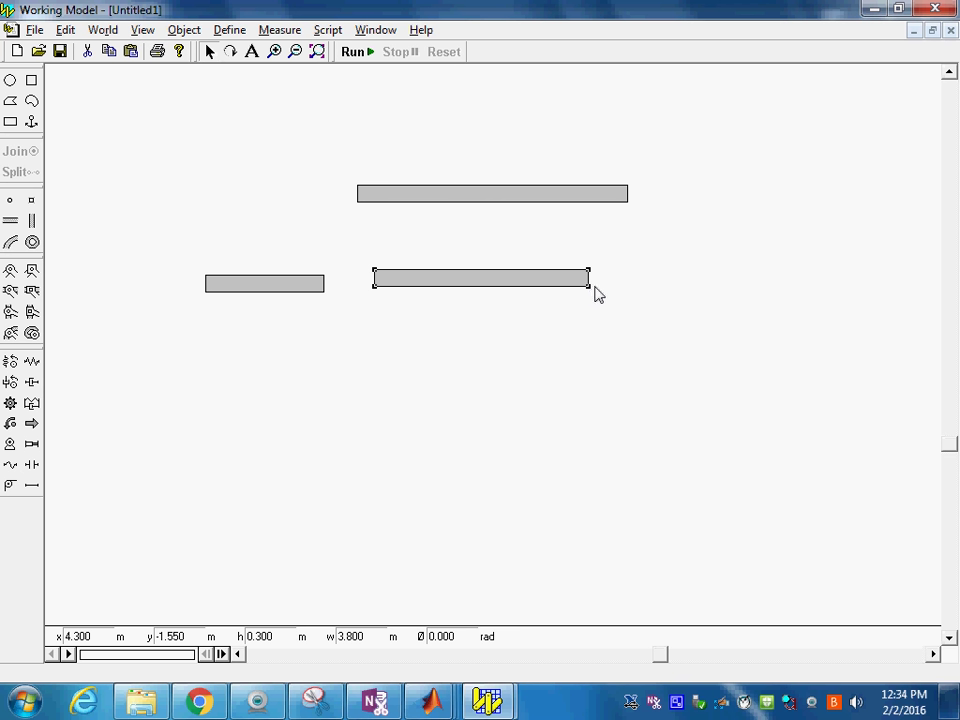
click(266, 287)
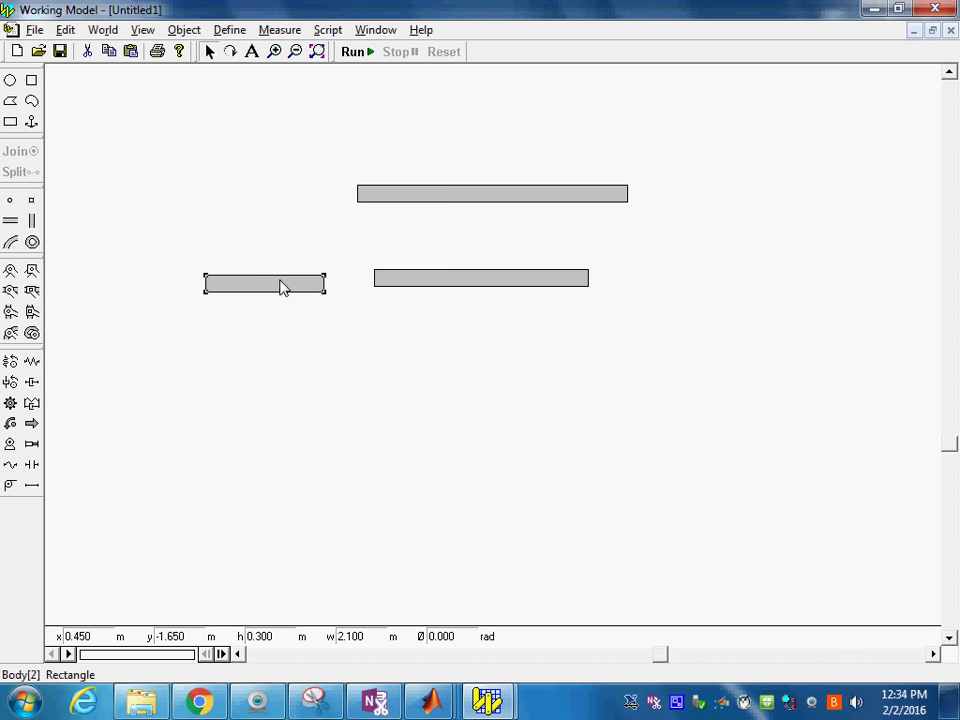
Step: Set the short bar's angular velocity in Properties, trying -30 then 0 rad/s
double_click(284, 286)
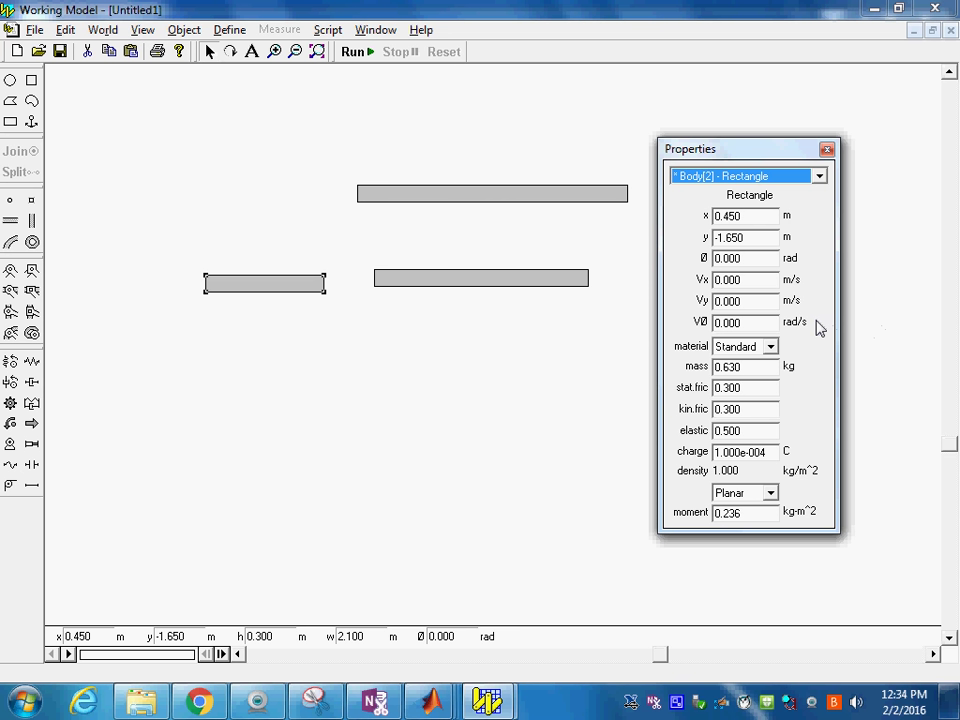
drag(770, 322, 675, 326)
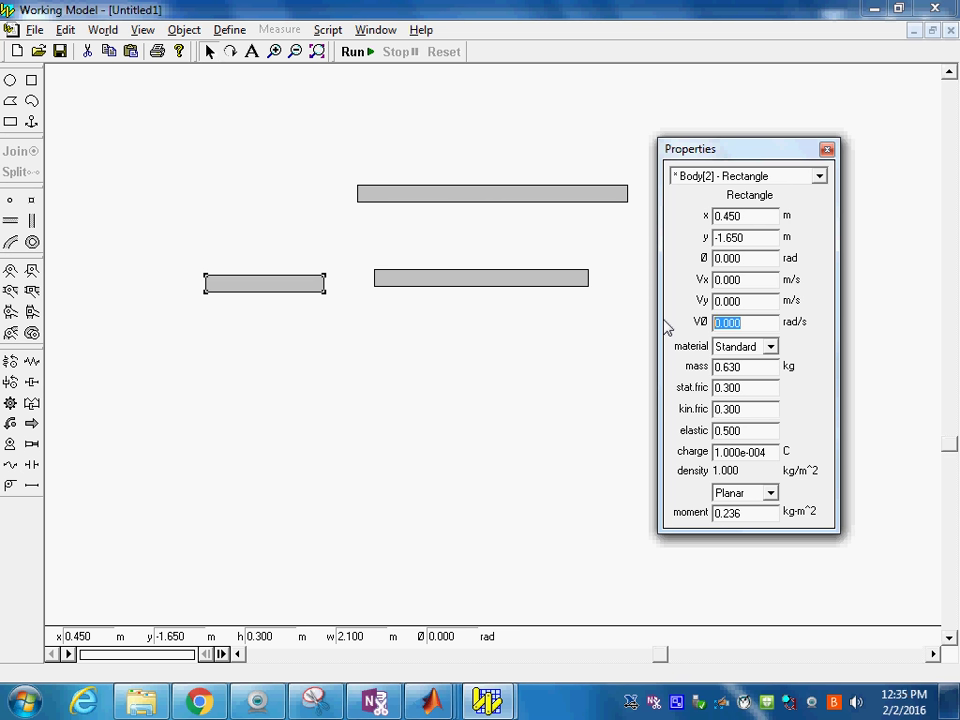
text(-3)
text(0)
key(Return)
text(0)
double_click(758, 263)
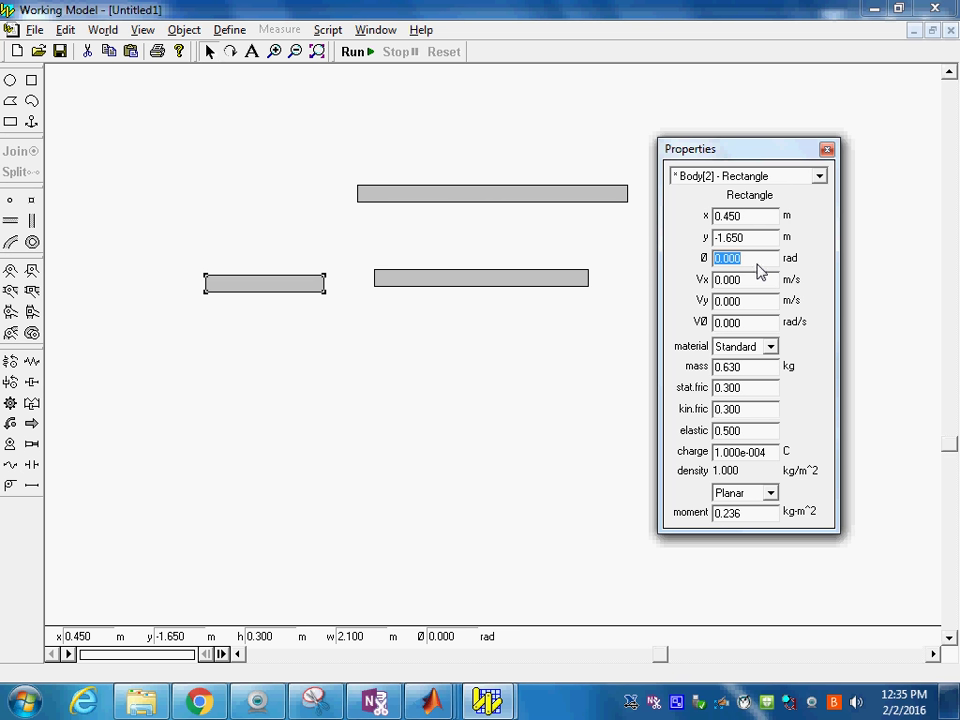
text(-1)
Step: Rotate the short bar to -0.624 rad and move it to x -0.450 m, y -1.050 m
key(BackSpace)
key(BackSpace)
text(-)
text(2)
text(5)
key(BackSpace)
key(BackSpace)
text(6)
text(24)
key(Return)
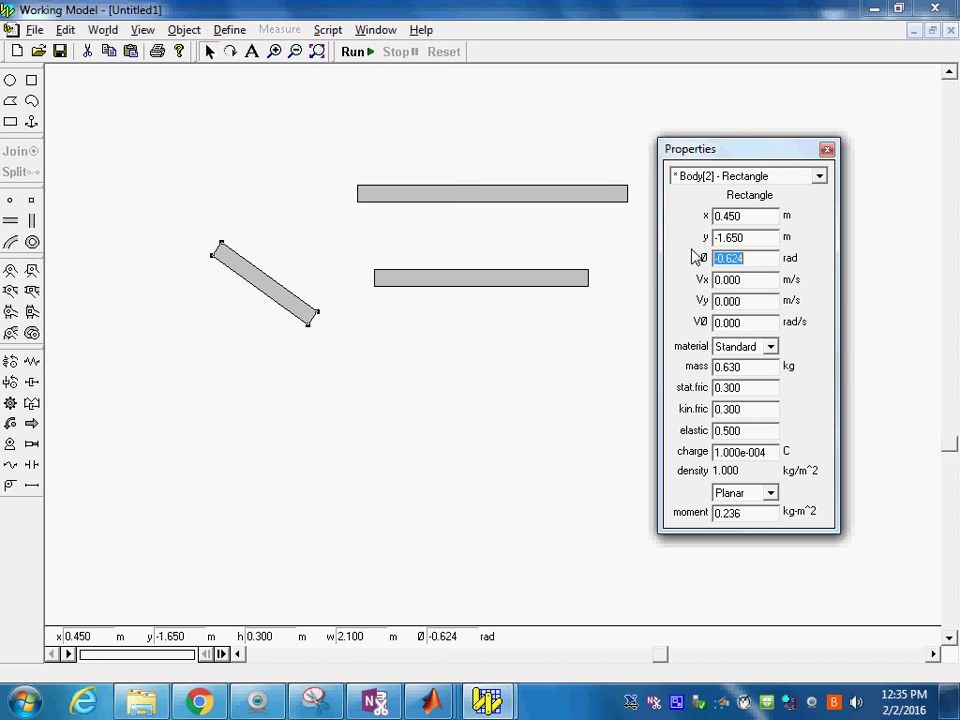
mouse_move(225, 247)
mouse_down()
mouse_move(247, 236)
mouse_move(177, 226)
mouse_up()
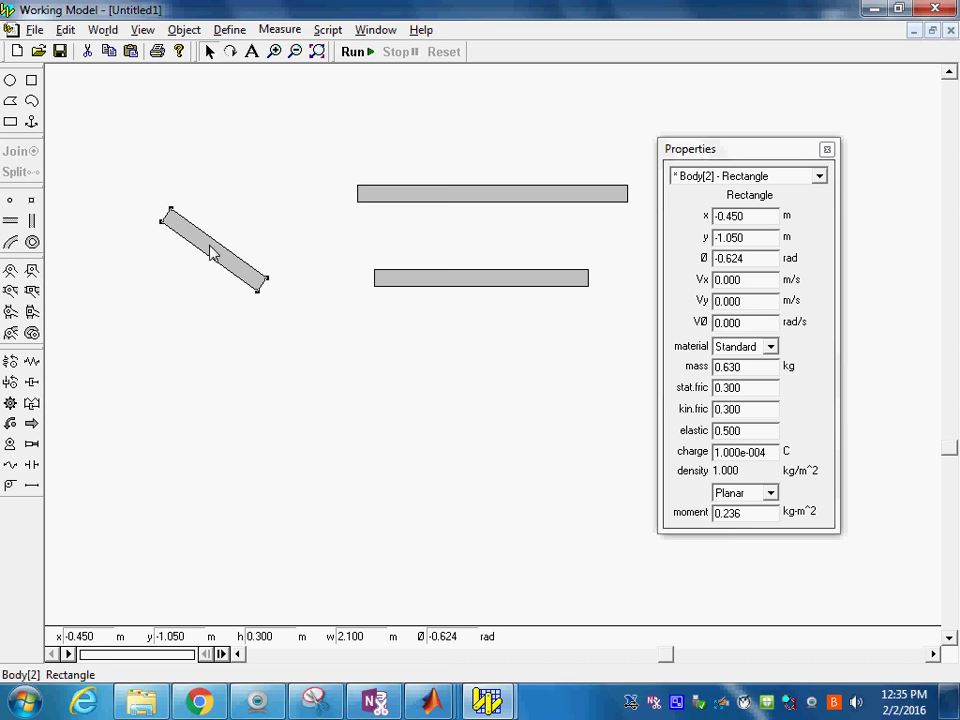
key(ctrl+i)
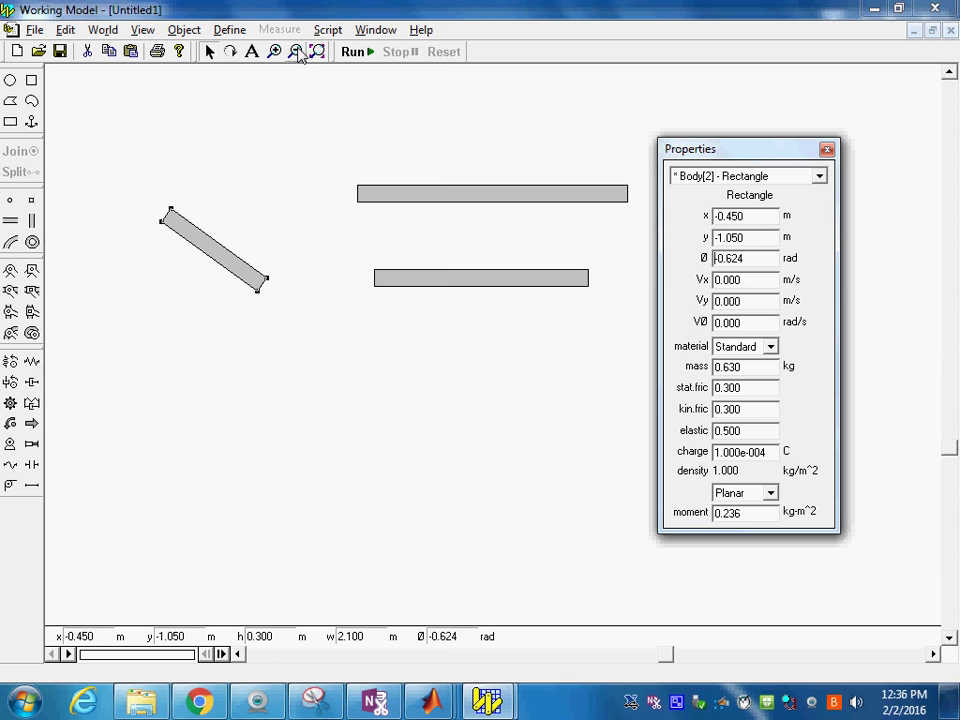
Step: Set Rotation to Degrees under More Choices in View > Numbers and Units
click(104, 30)
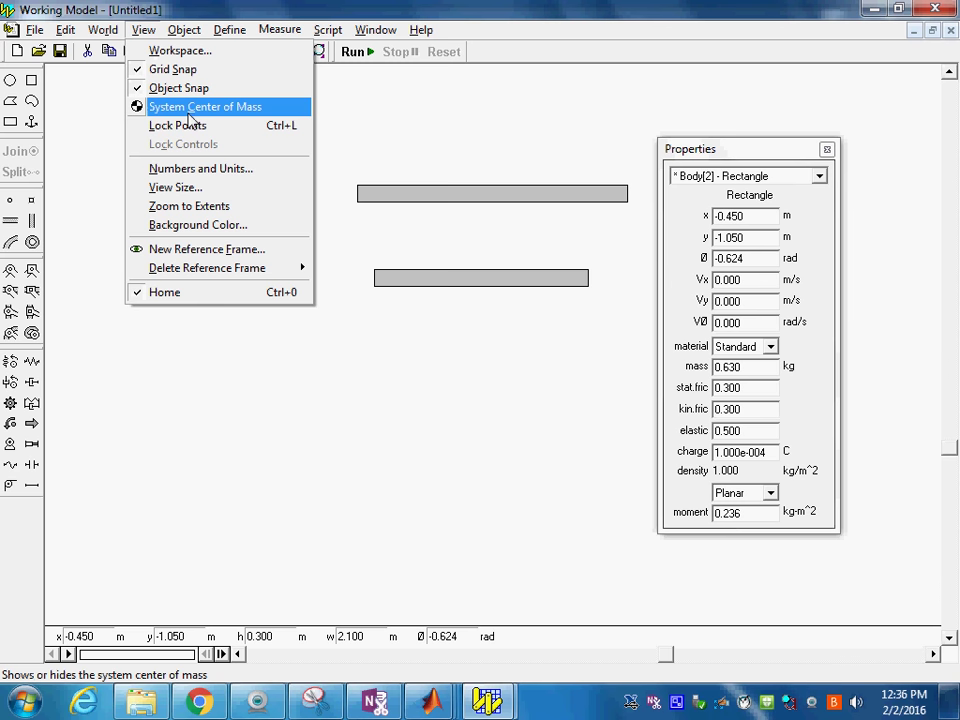
click(190, 168)
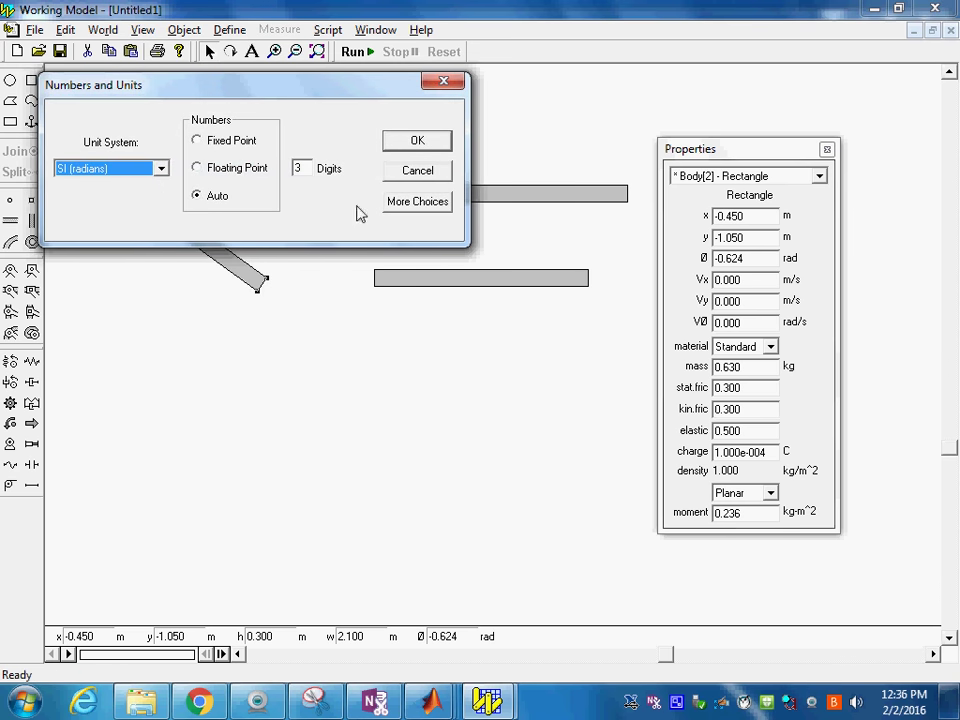
click(415, 203)
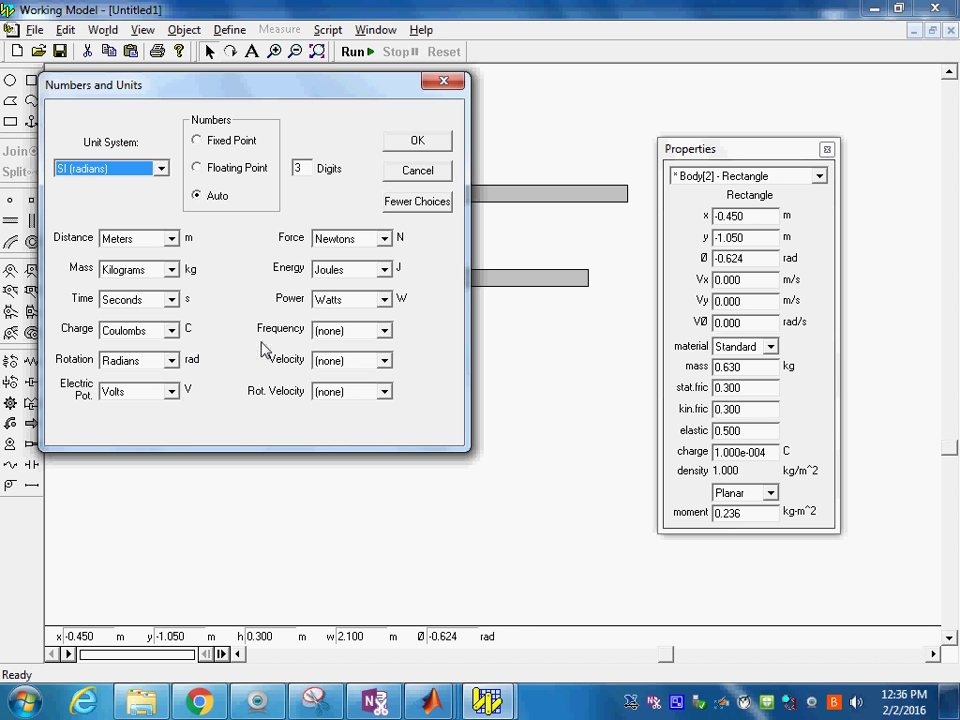
click(172, 361)
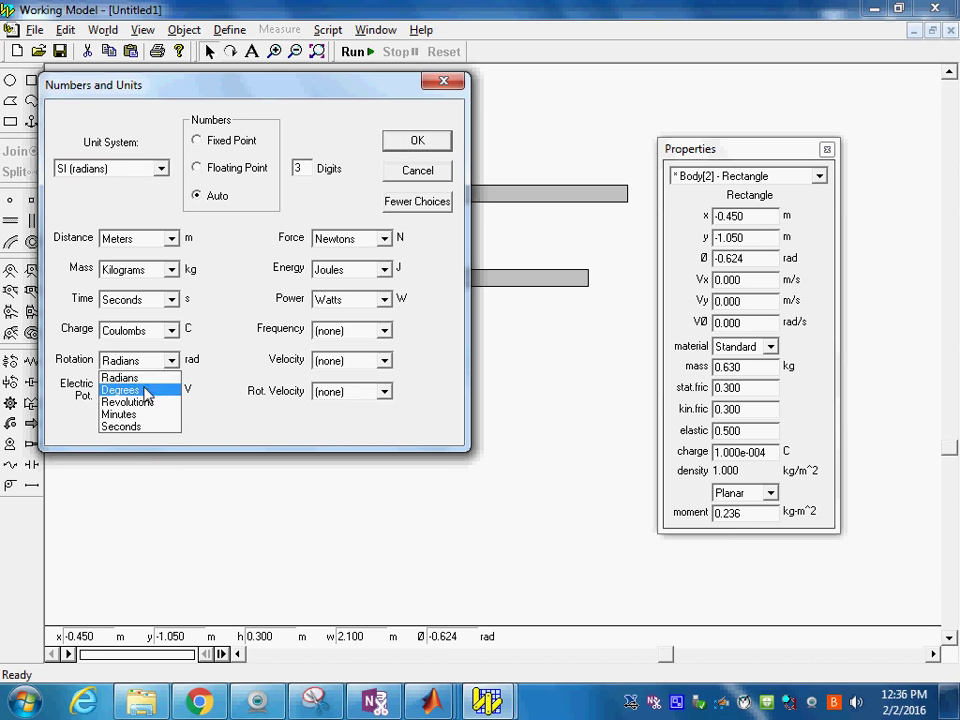
click(135, 390)
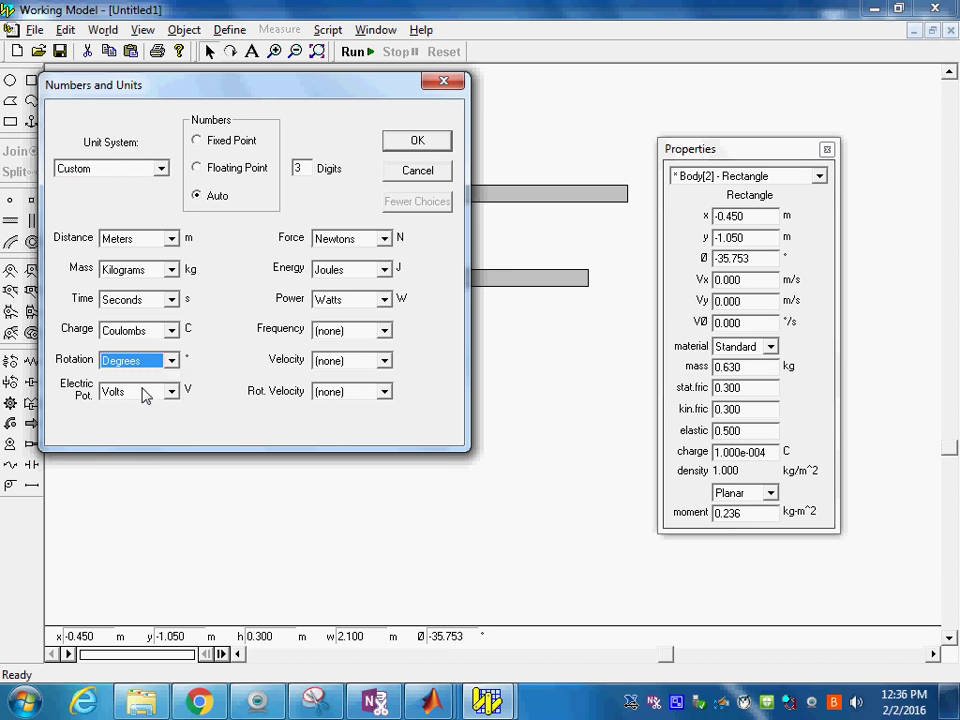
Step: Confirm the unit settings, then try bar angles of 0°, 10° and -10°
click(416, 142)
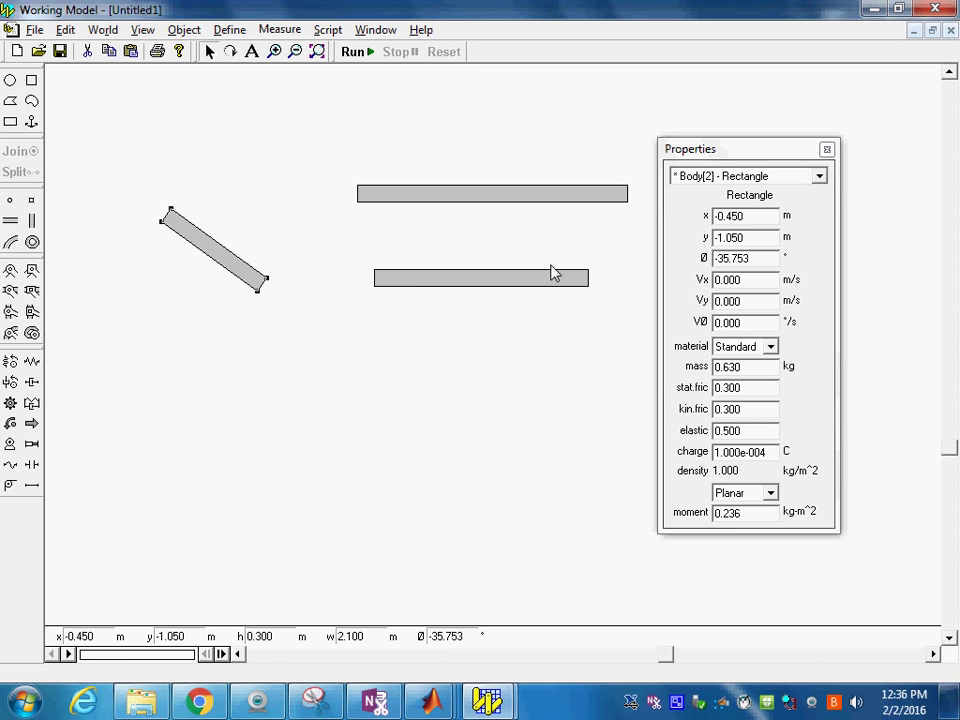
click(758, 262)
drag(760, 262, 678, 261)
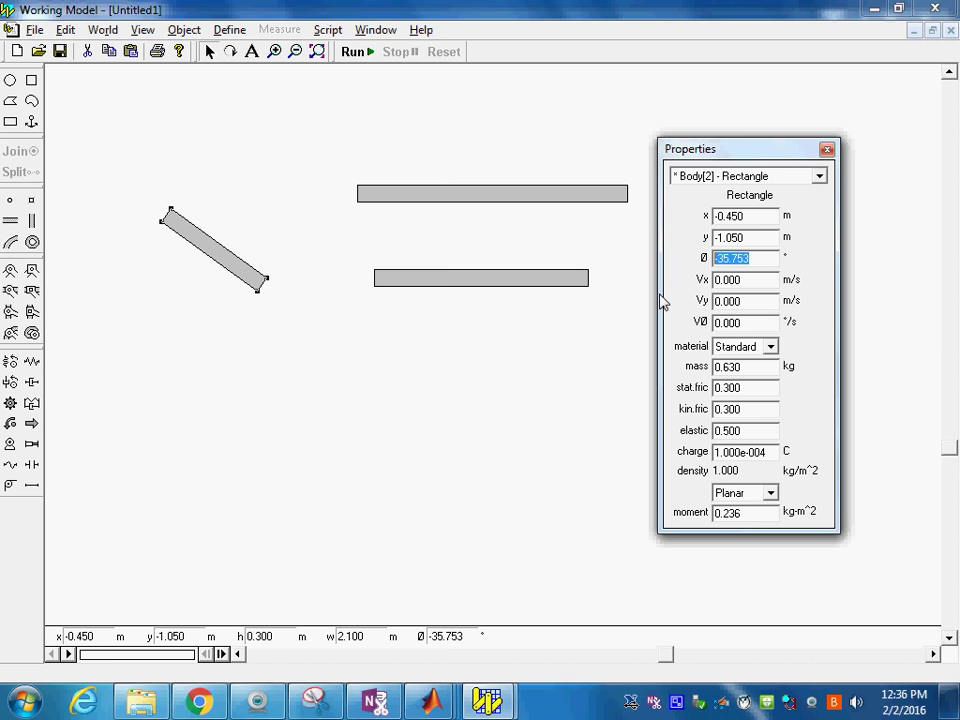
text(0)
key(Return)
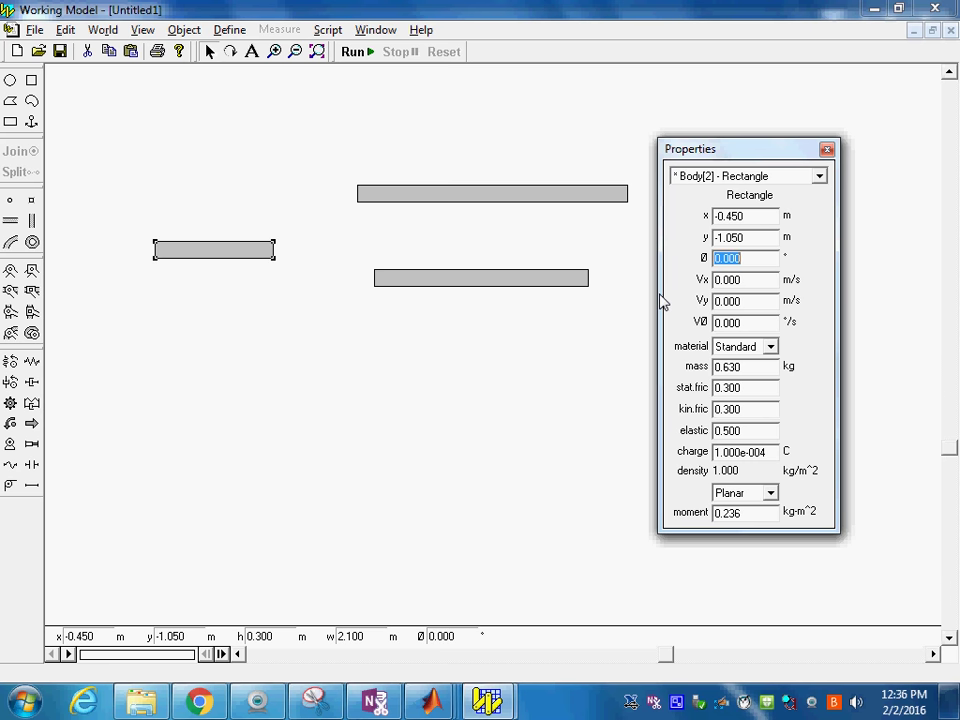
text(10)
key(Return)
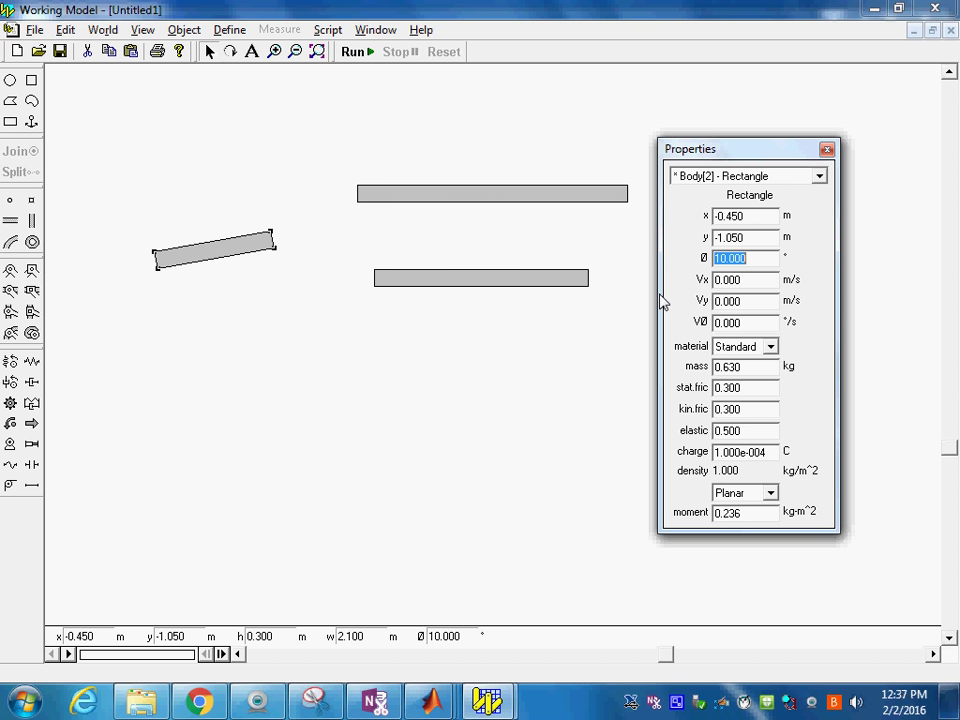
text(-)
text(10)
key(Return)
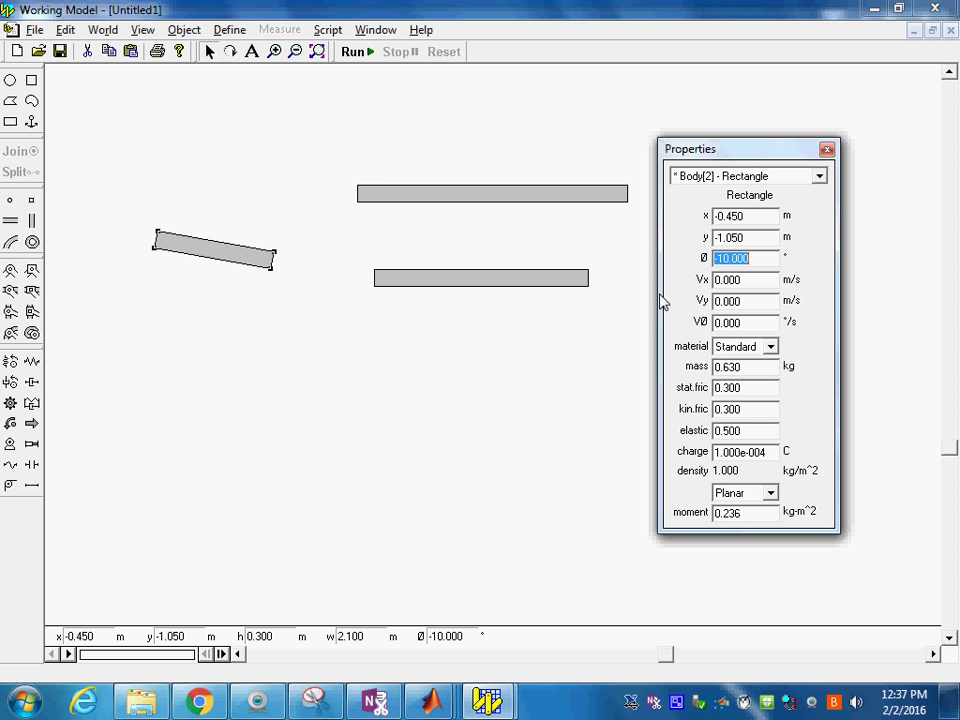
text(1)
text(20)
Step: Try 120° and -30°, then settle on a 120° bar angle
key(Return)
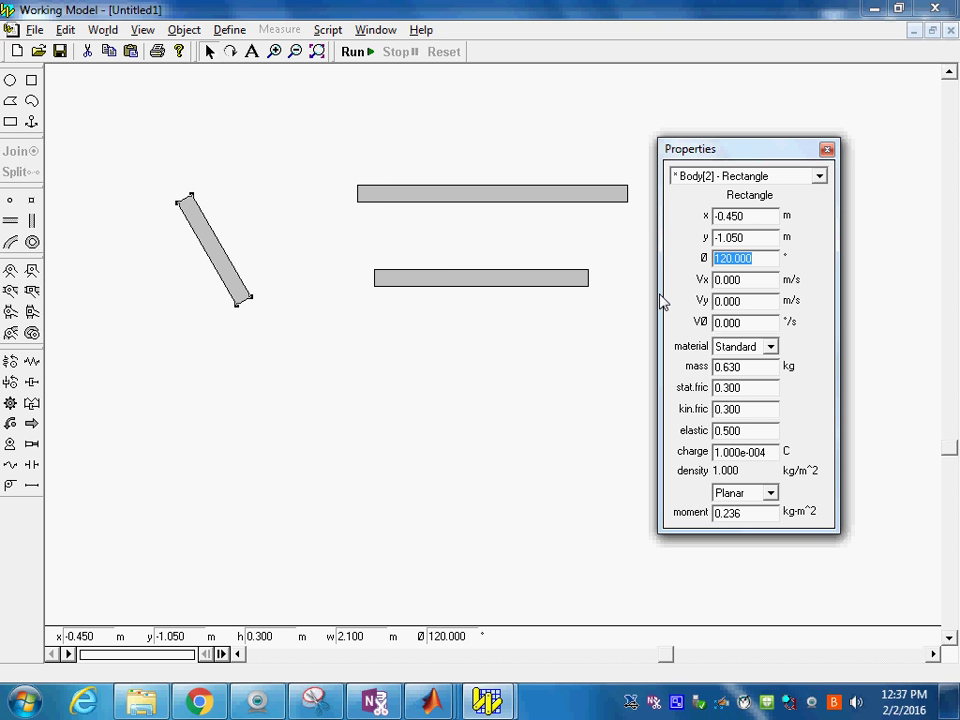
key(BackSpace)
text(-3)
text(0)
key(Return)
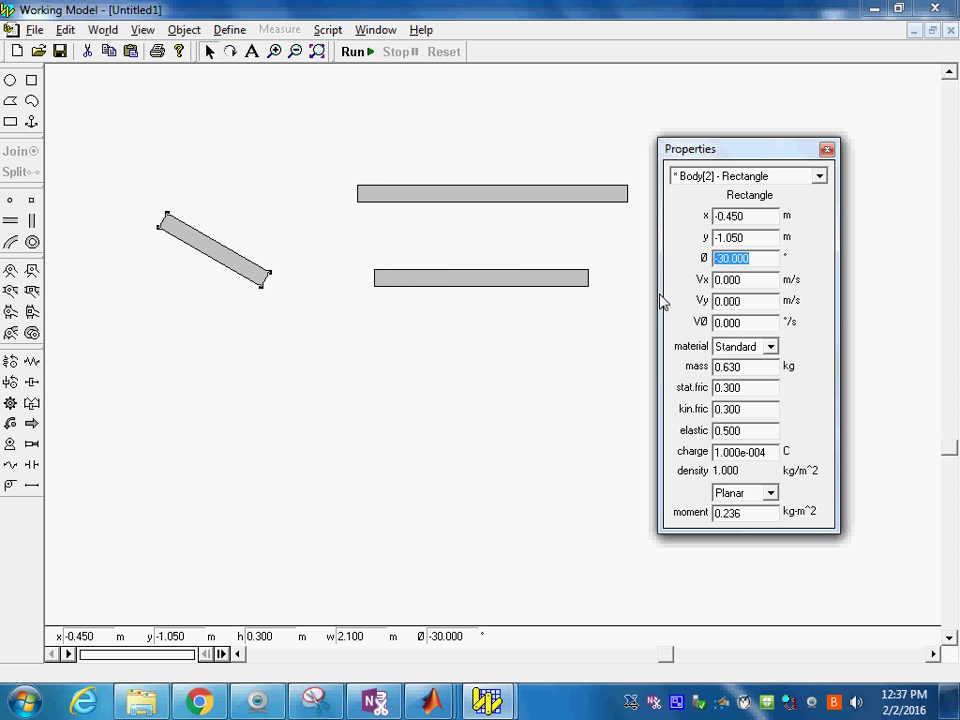
text(12)
text(0)
key(Return)
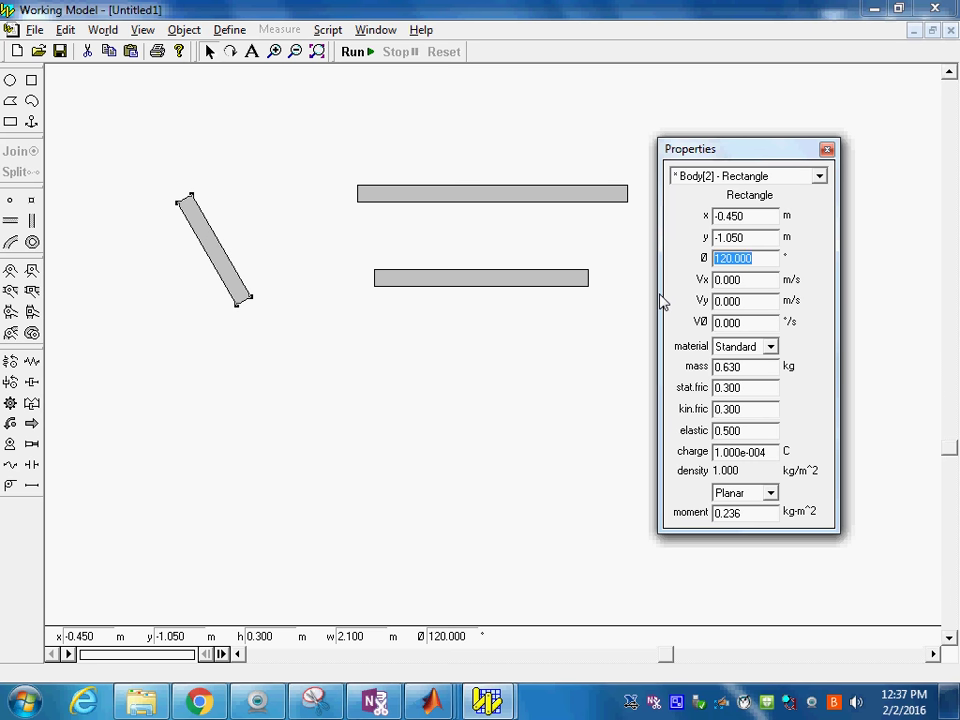
Step: Move the bar down-right, attach a motor at its lower end, then run, stop and reset
drag(222, 260, 229, 327)
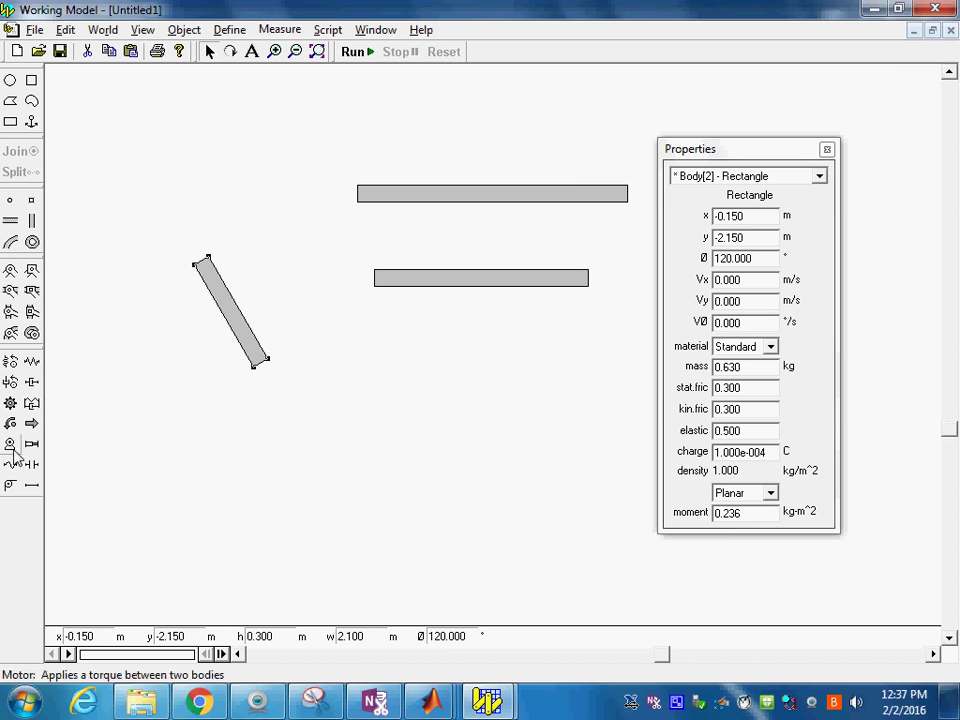
click(256, 359)
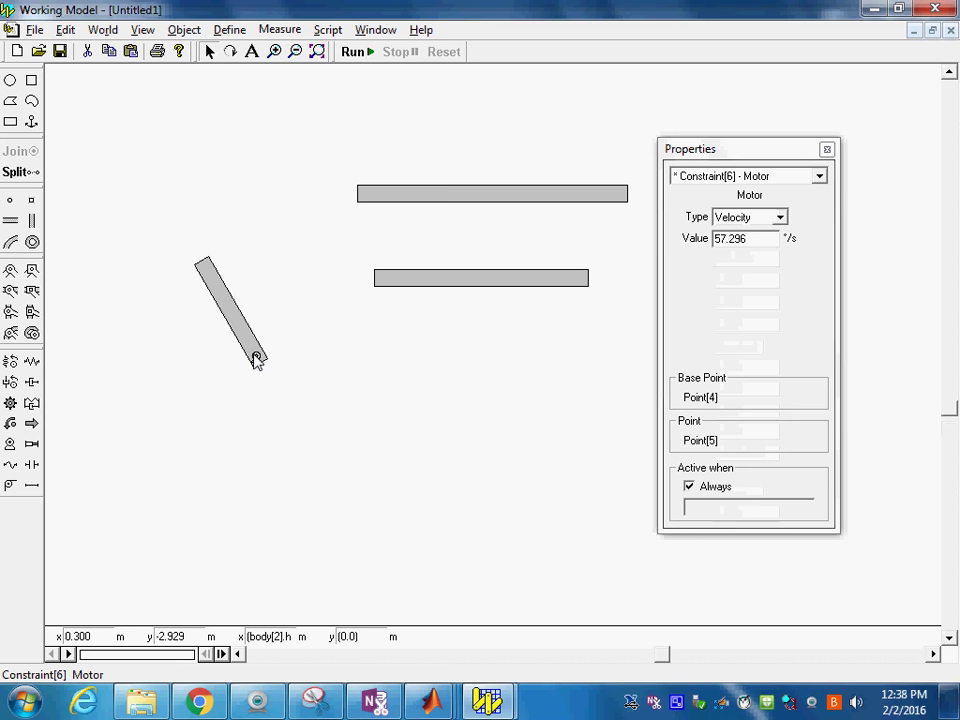
click(356, 52)
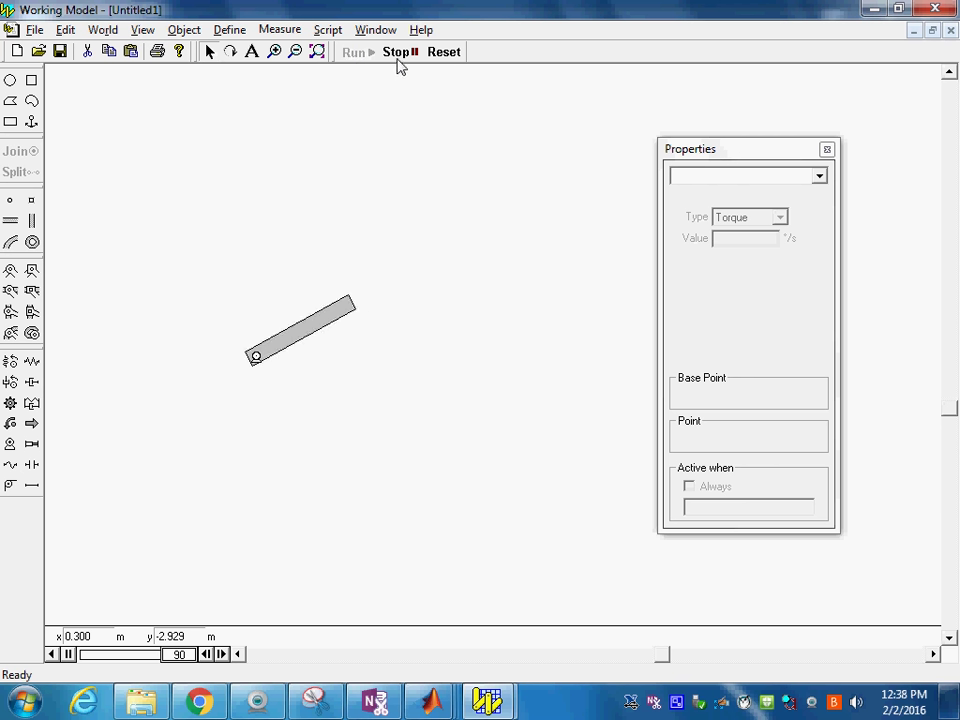
click(398, 54)
click(444, 54)
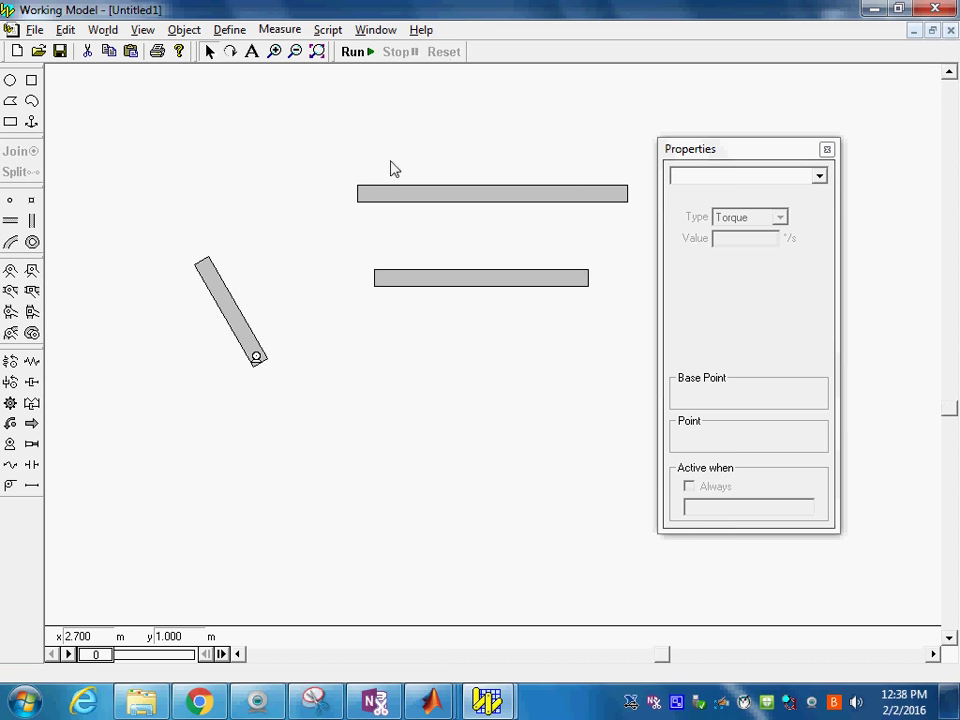
Step: Set the motor speed to -57.296 °/s and run the simulation
click(257, 358)
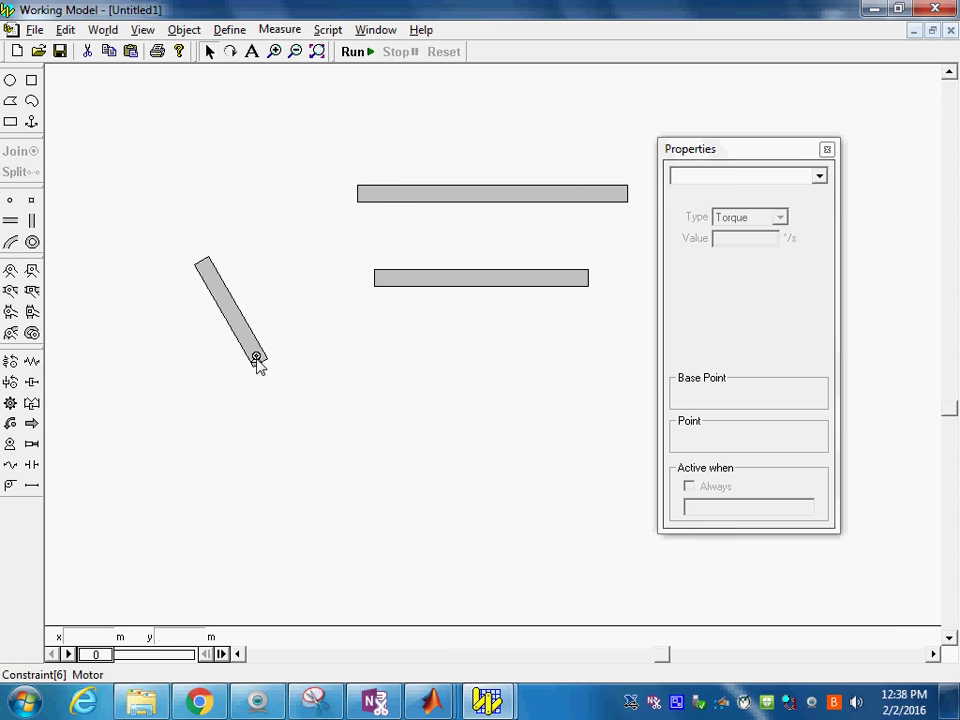
click(716, 242)
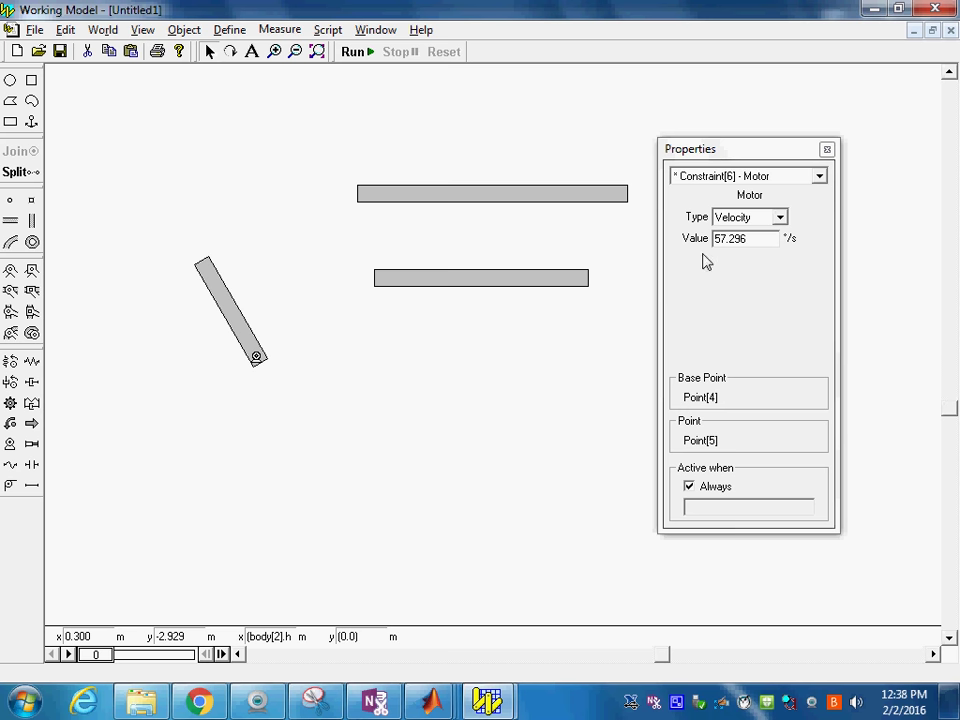
click(718, 242)
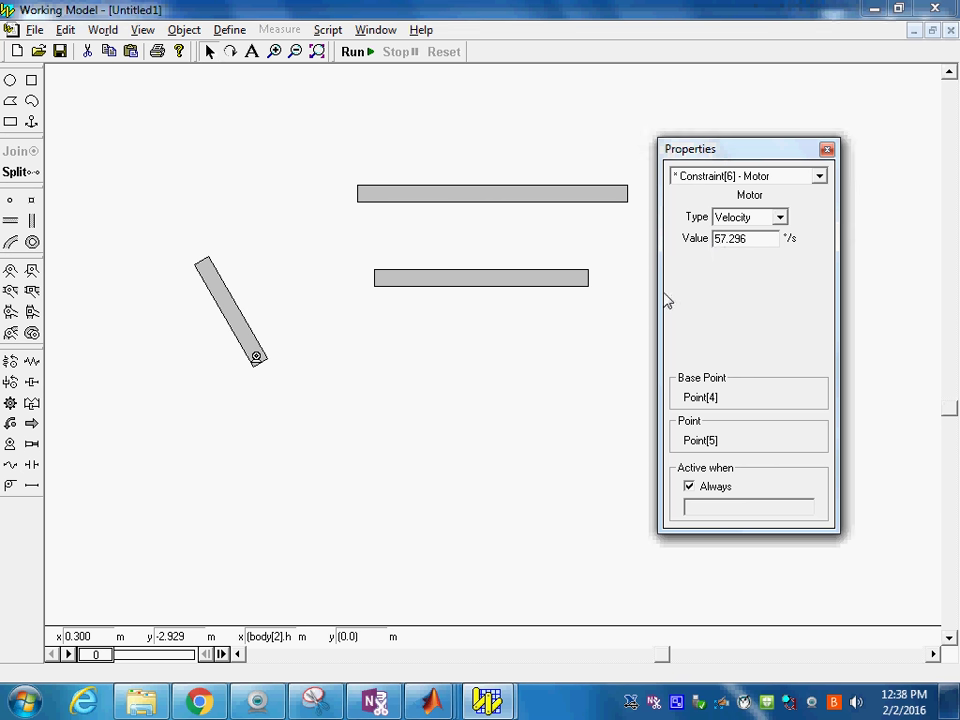
text(-)
key(Return)
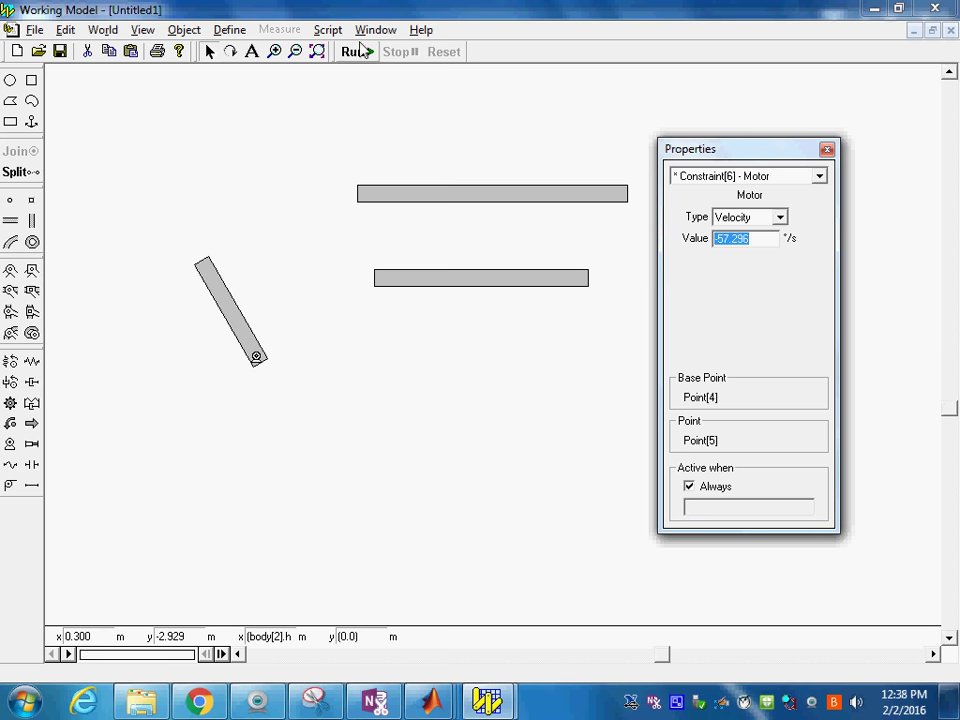
click(354, 53)
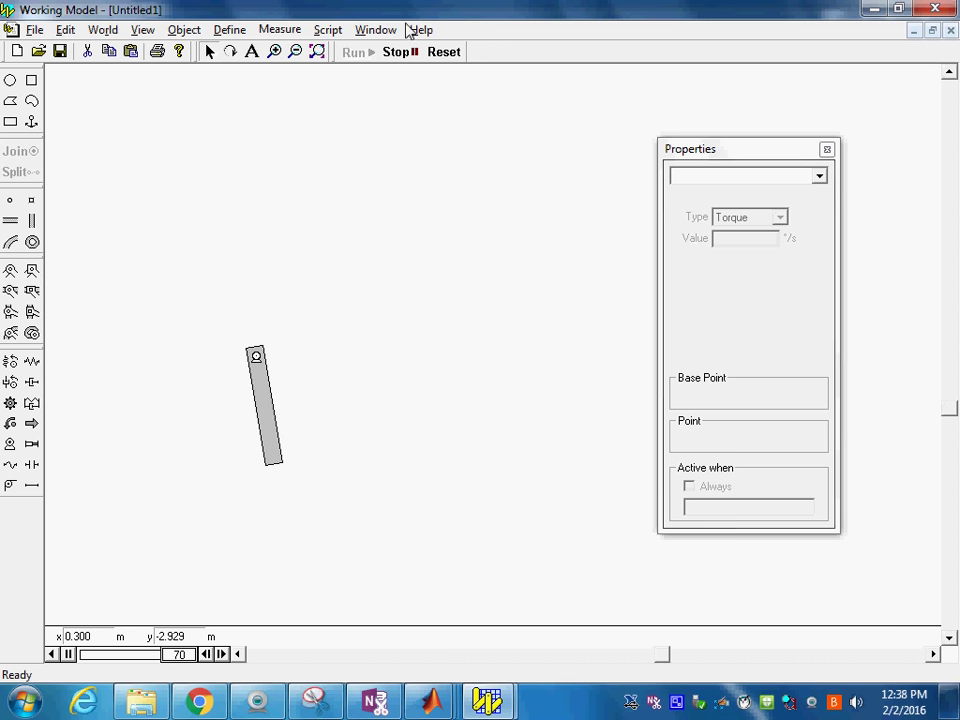
Step: Reset the mechanism, then pin the long bar to the crank's tip and swing it upward
click(399, 53)
click(443, 52)
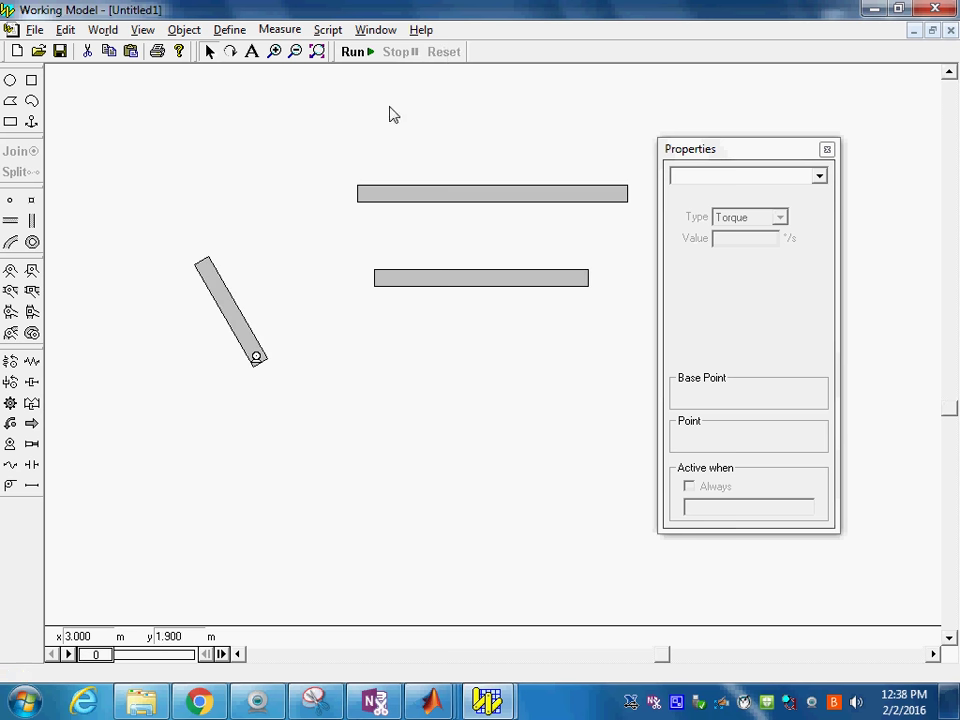
mouse_move(413, 206)
mouse_down()
mouse_move(270, 244)
mouse_move(253, 277)
mouse_up()
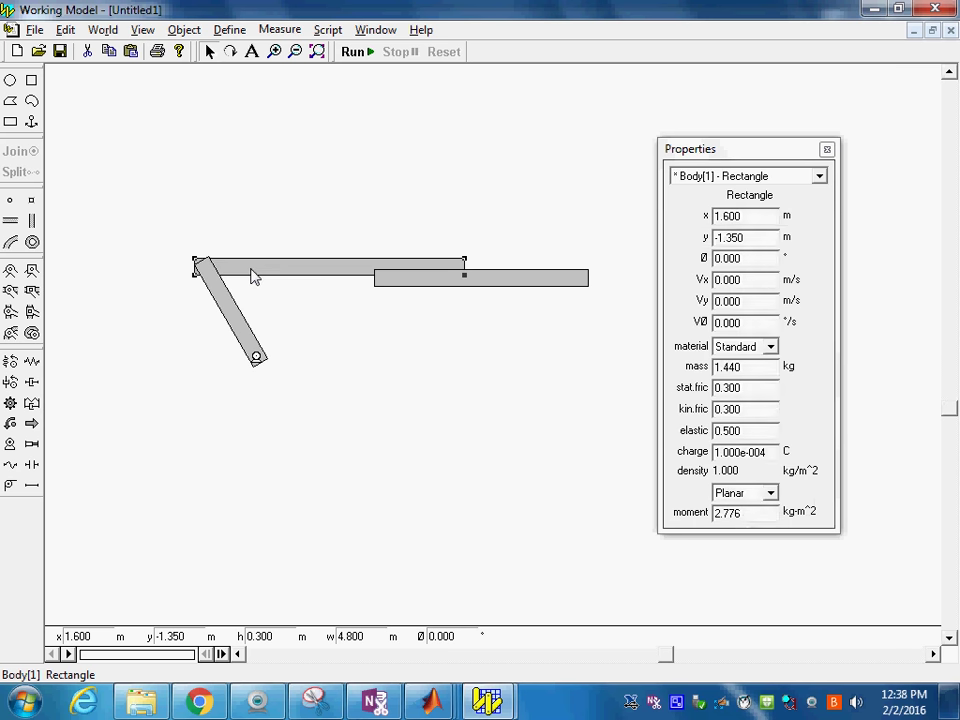
click(12, 271)
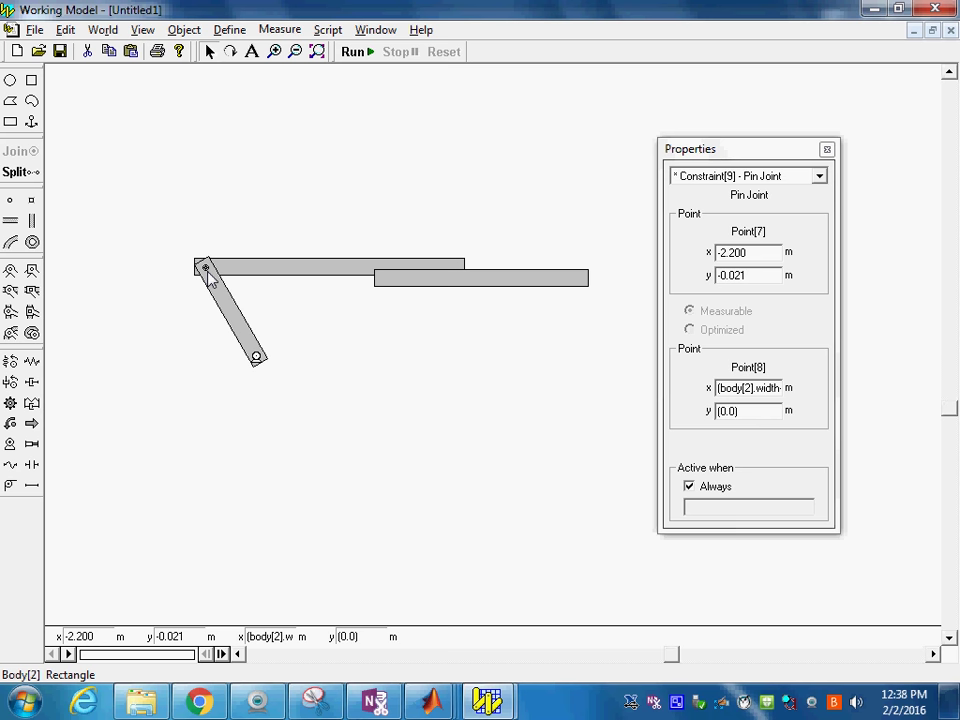
mouse_move(279, 244)
mouse_down()
mouse_move(304, 225)
mouse_move(285, 242)
mouse_move(313, 238)
mouse_move(306, 227)
mouse_move(296, 236)
mouse_up()
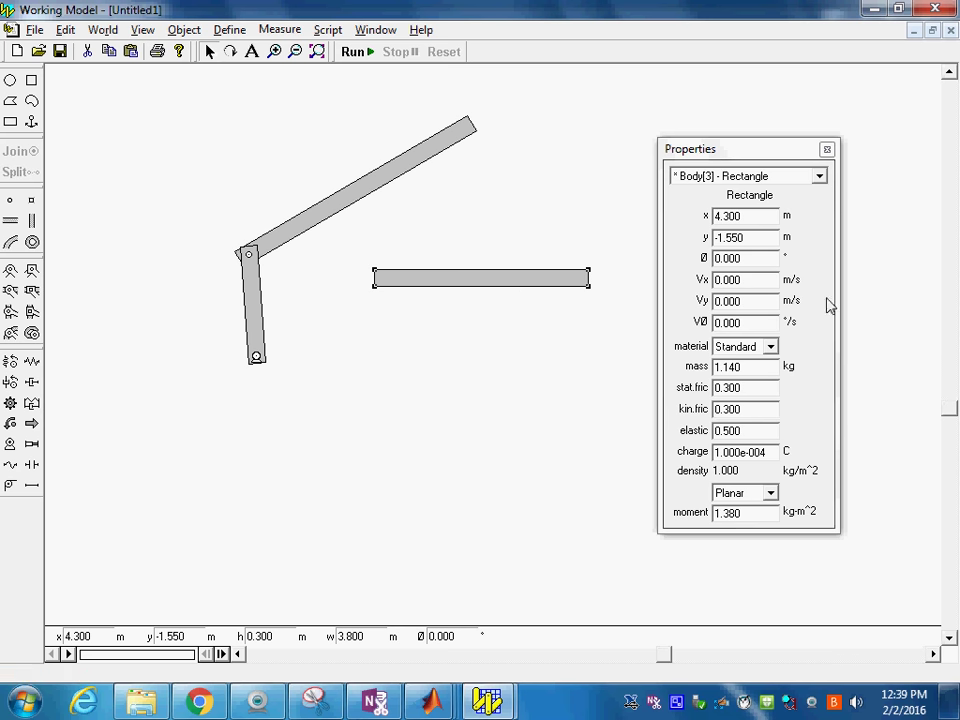
Step: Tilt the lower bar to 120°, move it onto the long bar, and pin them together
drag(753, 262, 688, 261)
text(120)
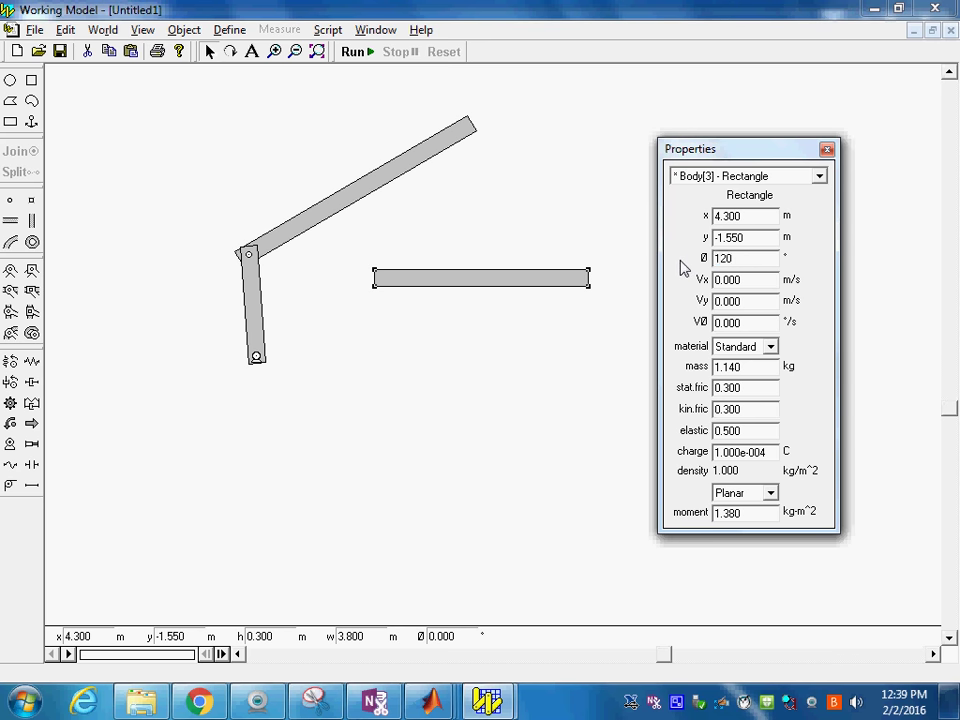
key(Return)
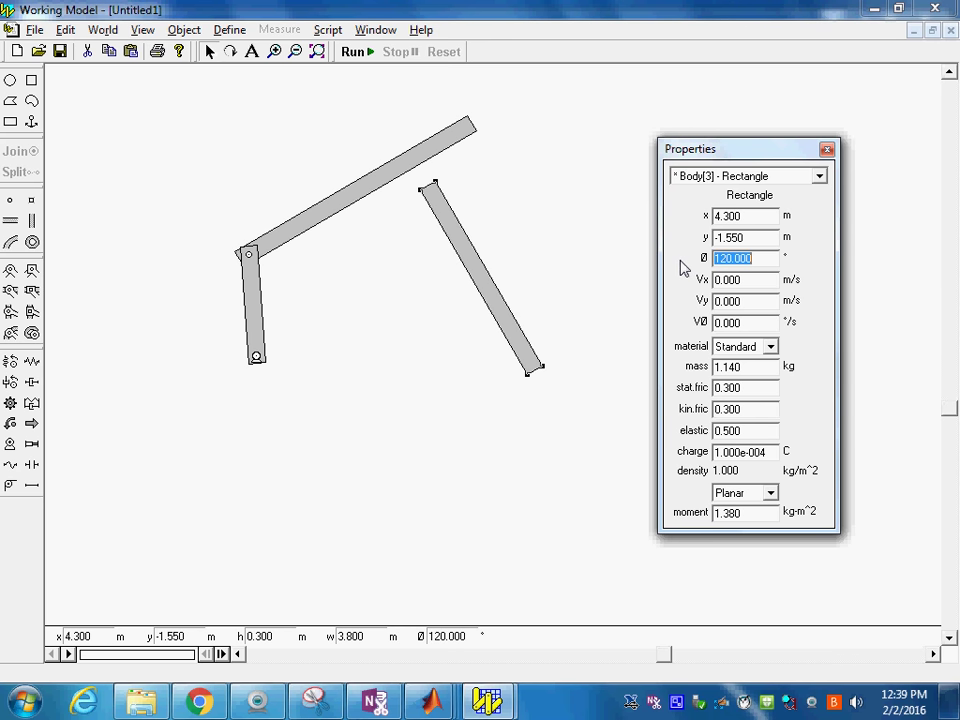
click(467, 271)
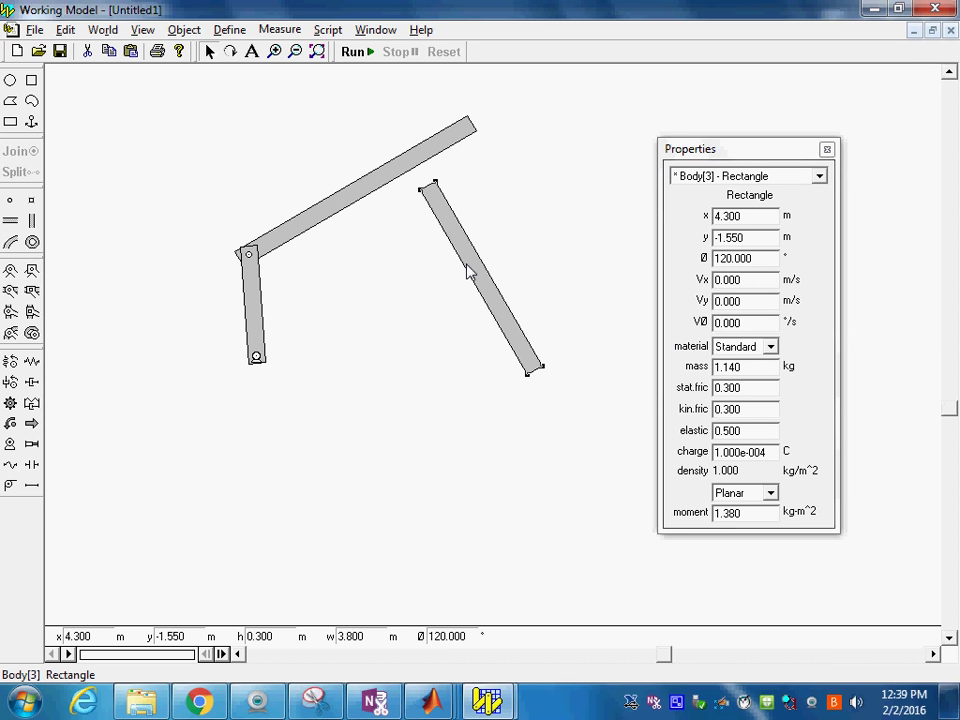
drag(465, 256, 450, 244)
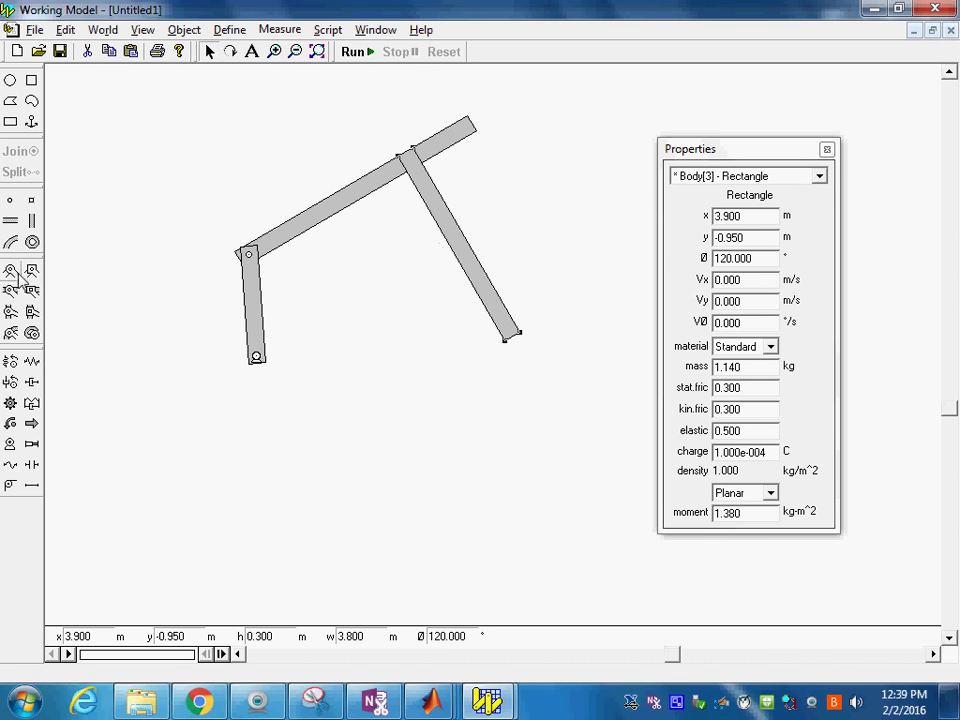
click(410, 160)
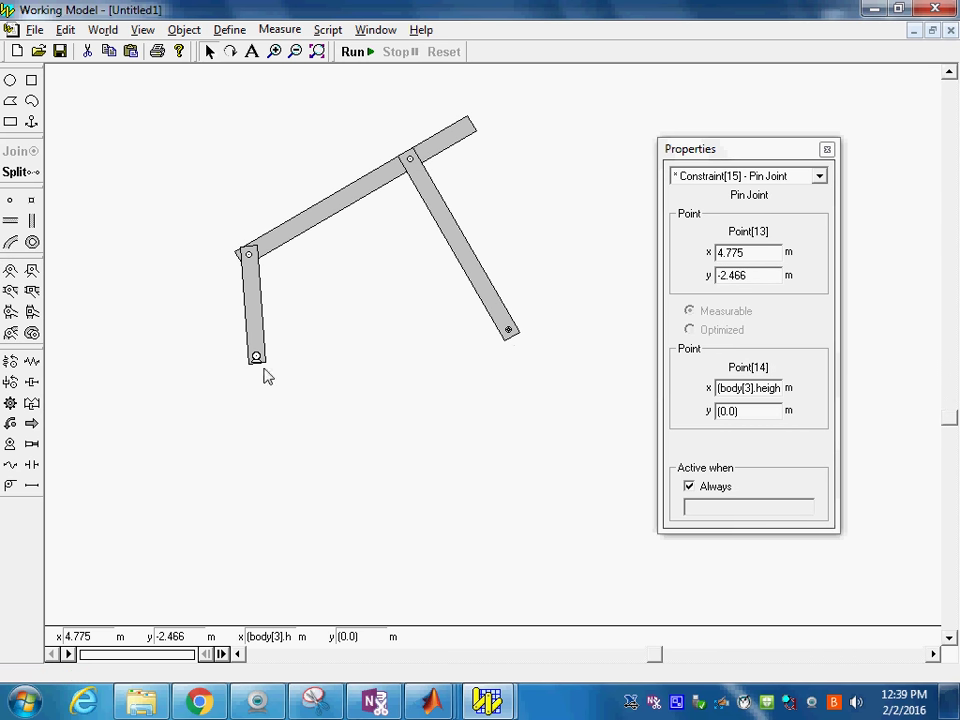
click(355, 52)
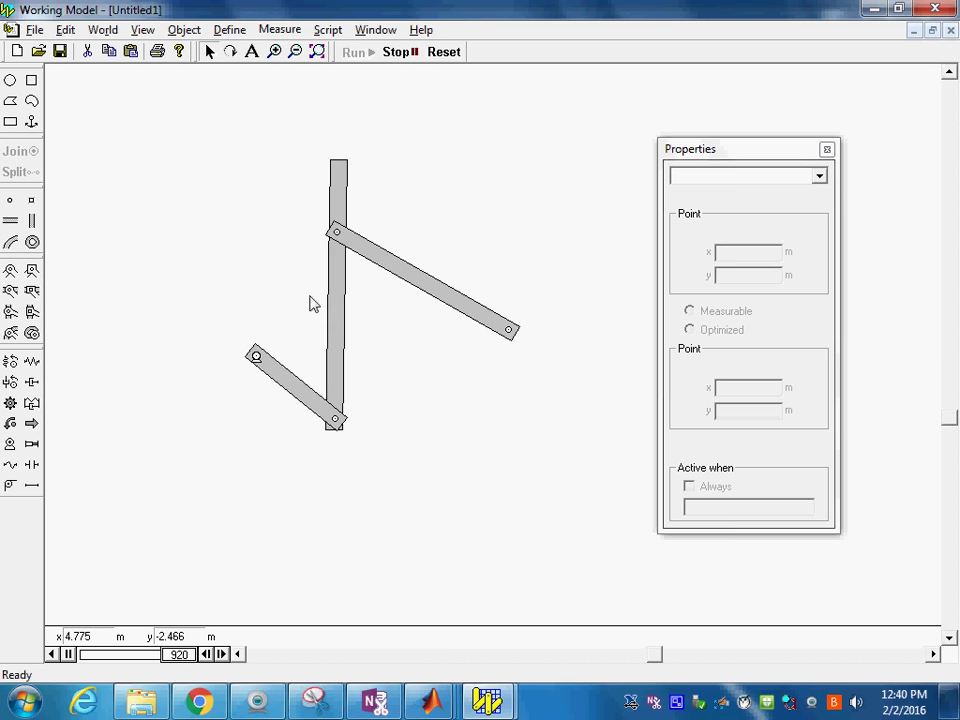
click(399, 52)
click(446, 53)
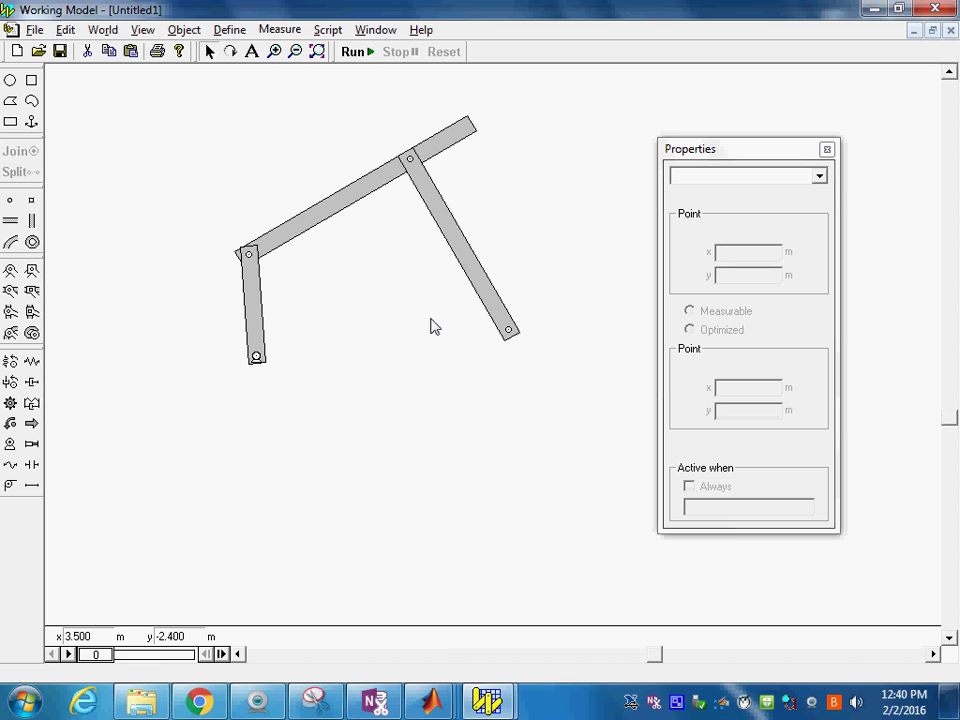
Step: Add a digital force meter on Pin Joint 9 via Measure > Force and do a test run
click(250, 257)
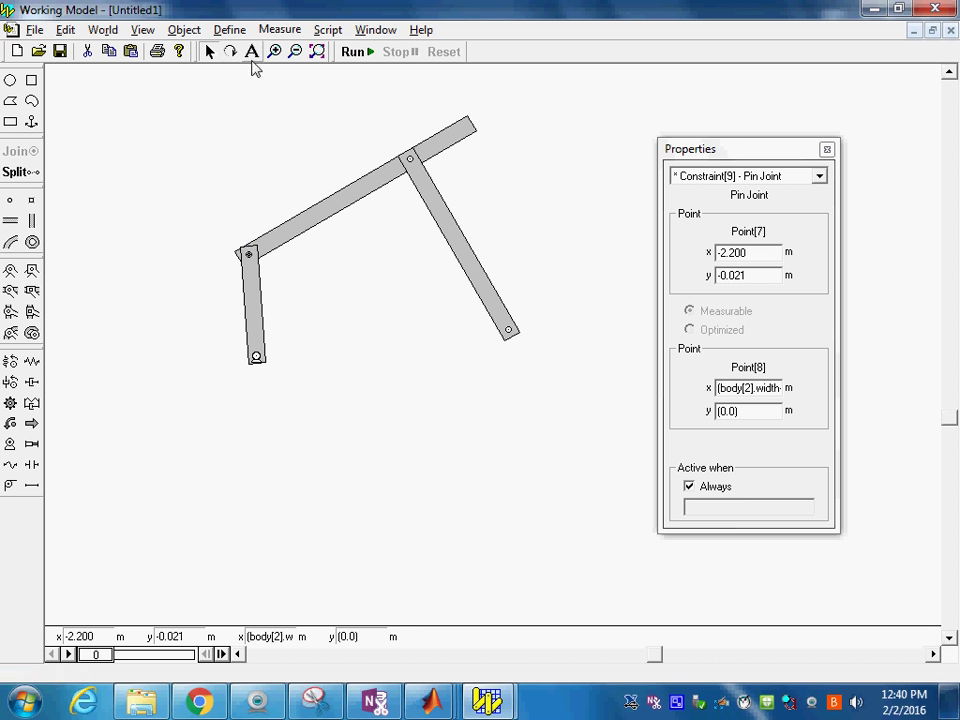
click(285, 36)
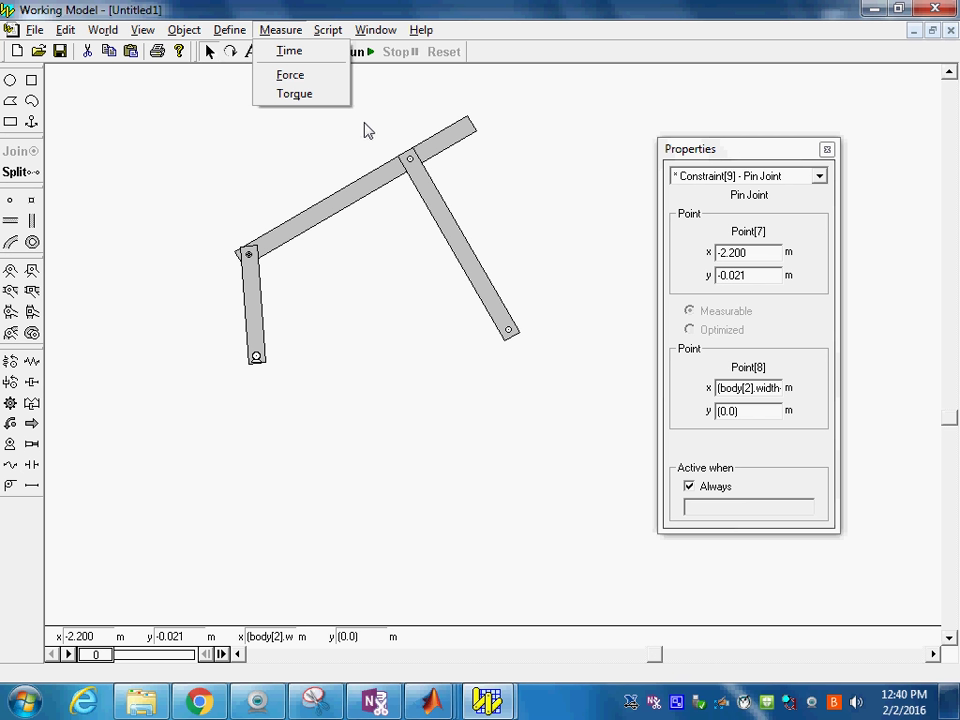
click(299, 84)
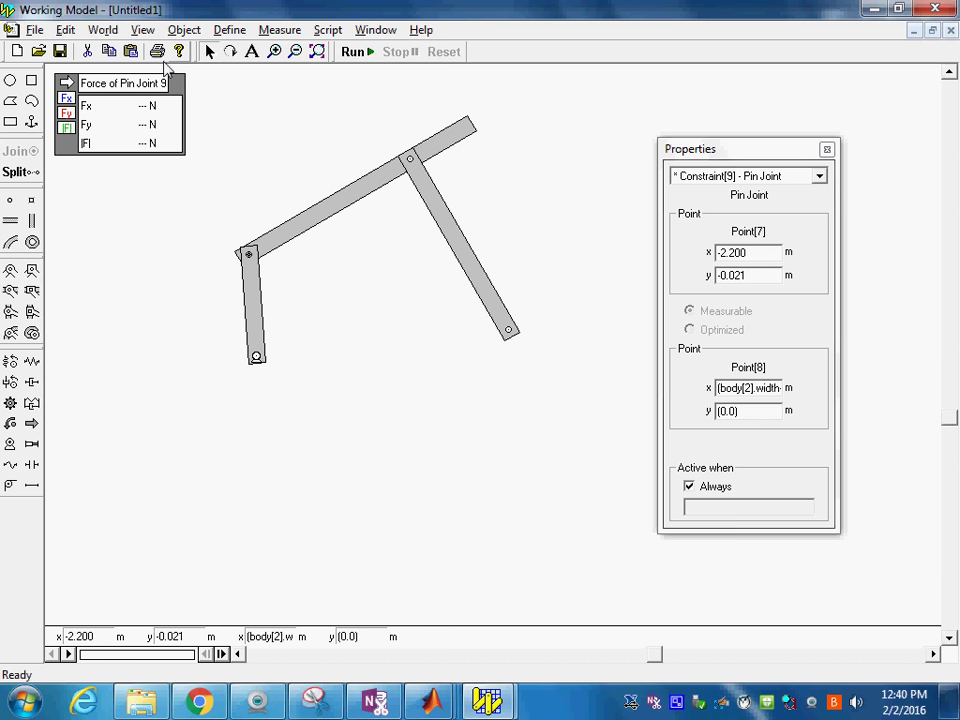
click(66, 84)
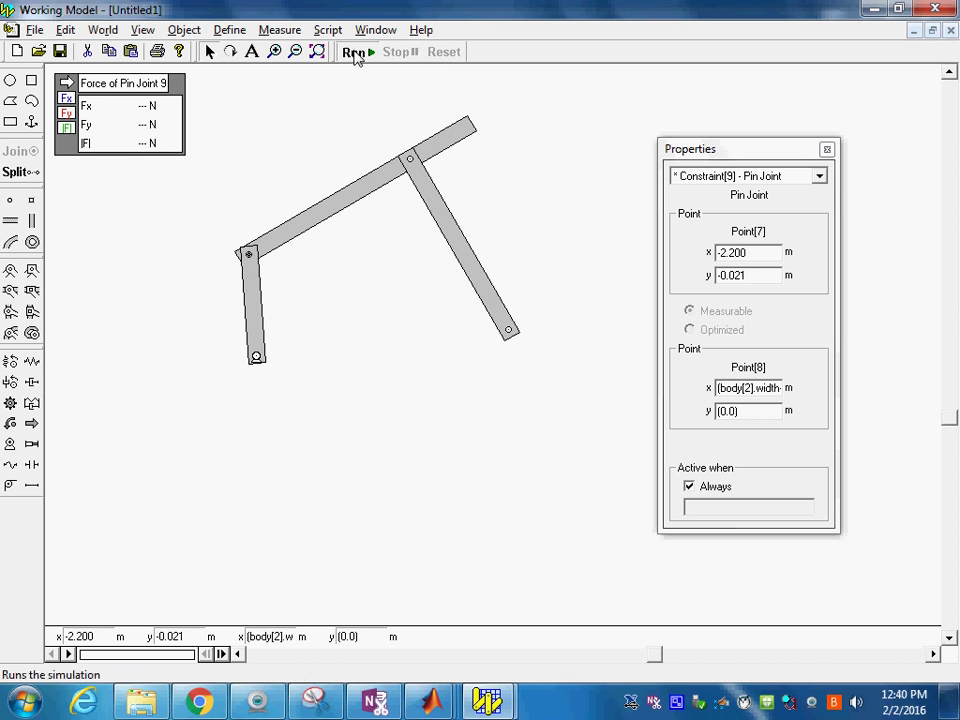
click(355, 55)
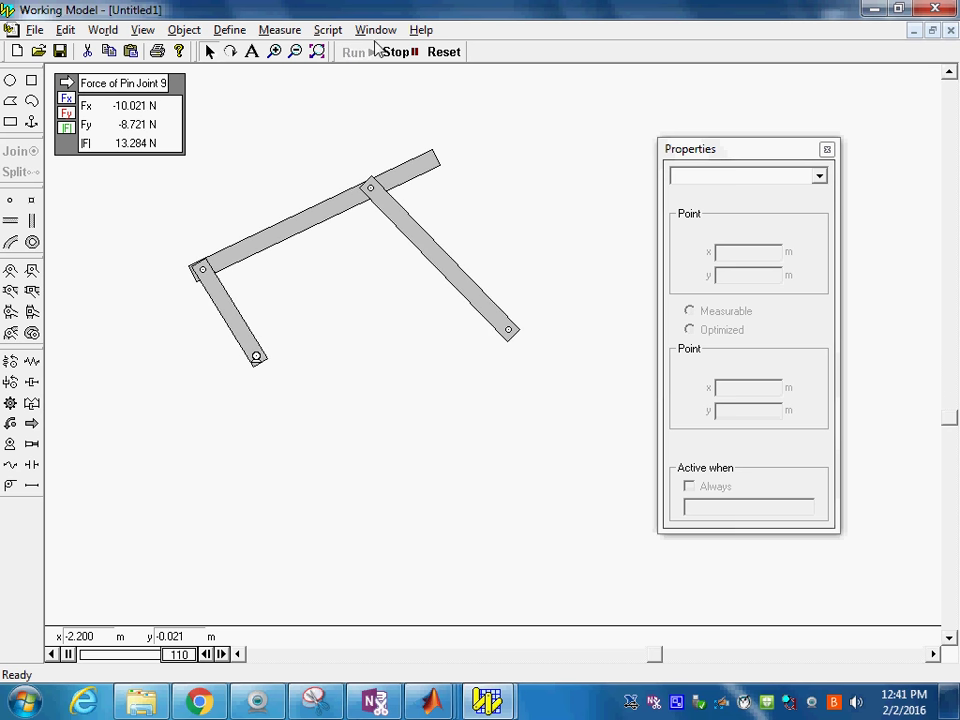
click(399, 52)
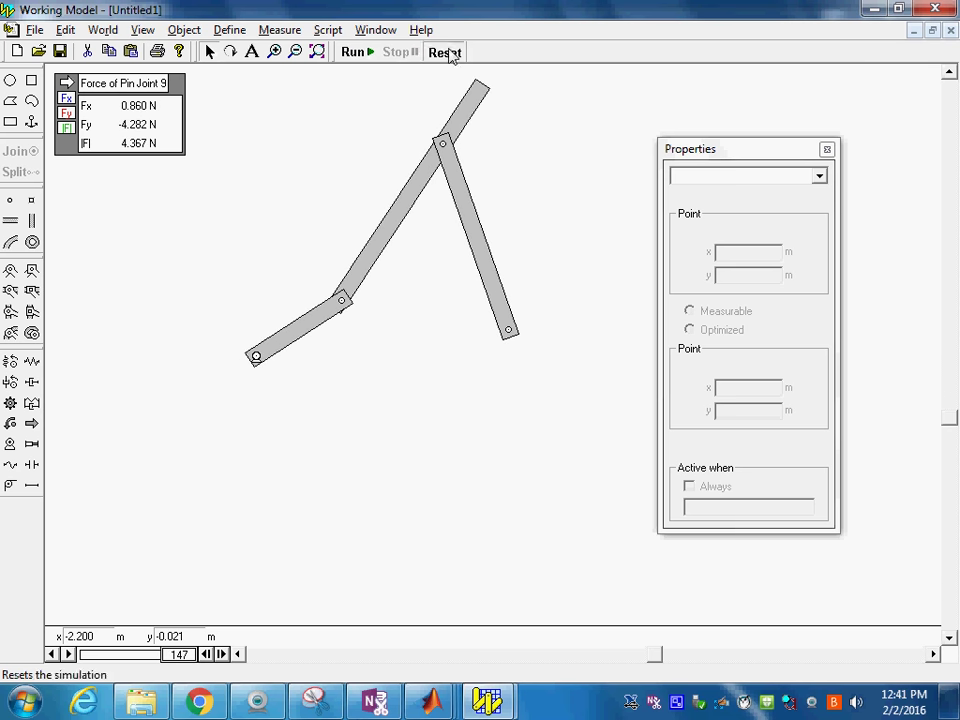
Step: Reset, turn on velocity vectors for Pin Joint 9, and start the simulation
click(445, 52)
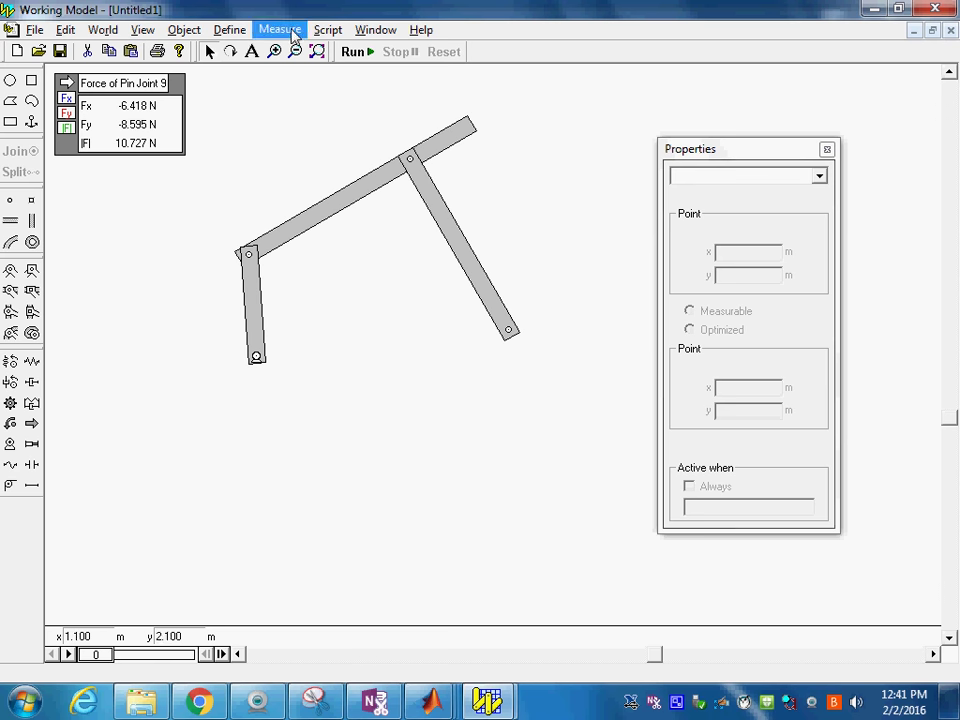
click(253, 255)
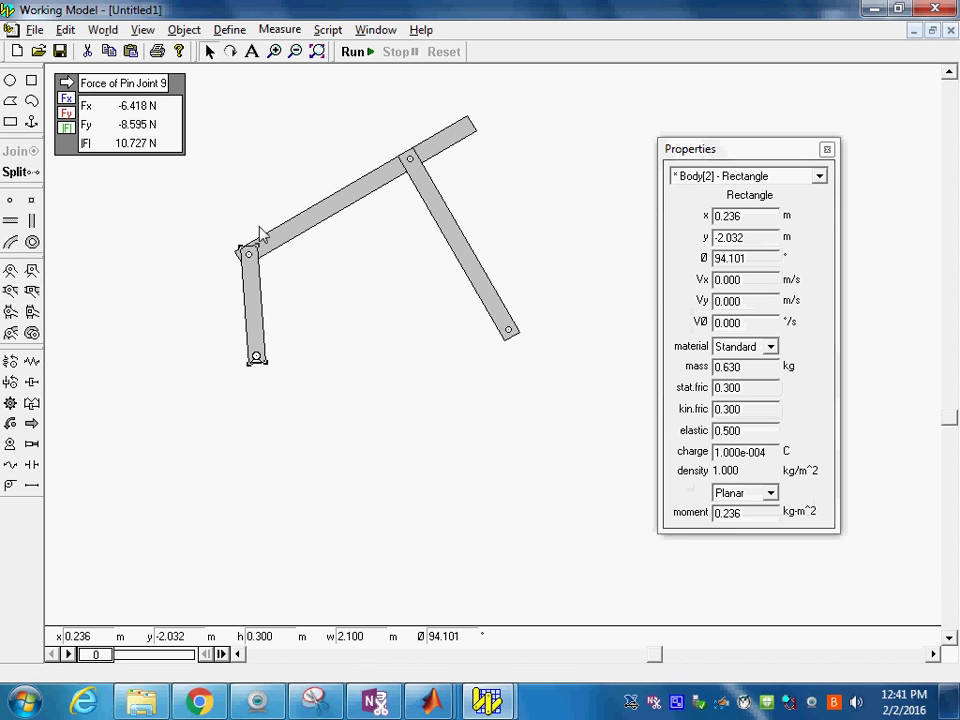
click(251, 253)
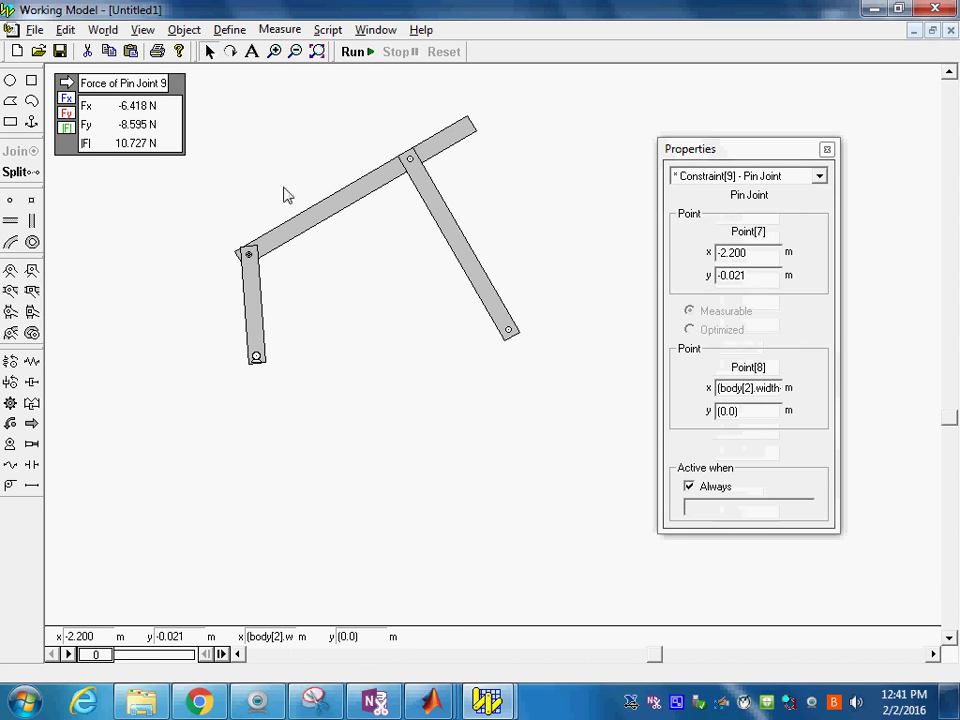
click(280, 31)
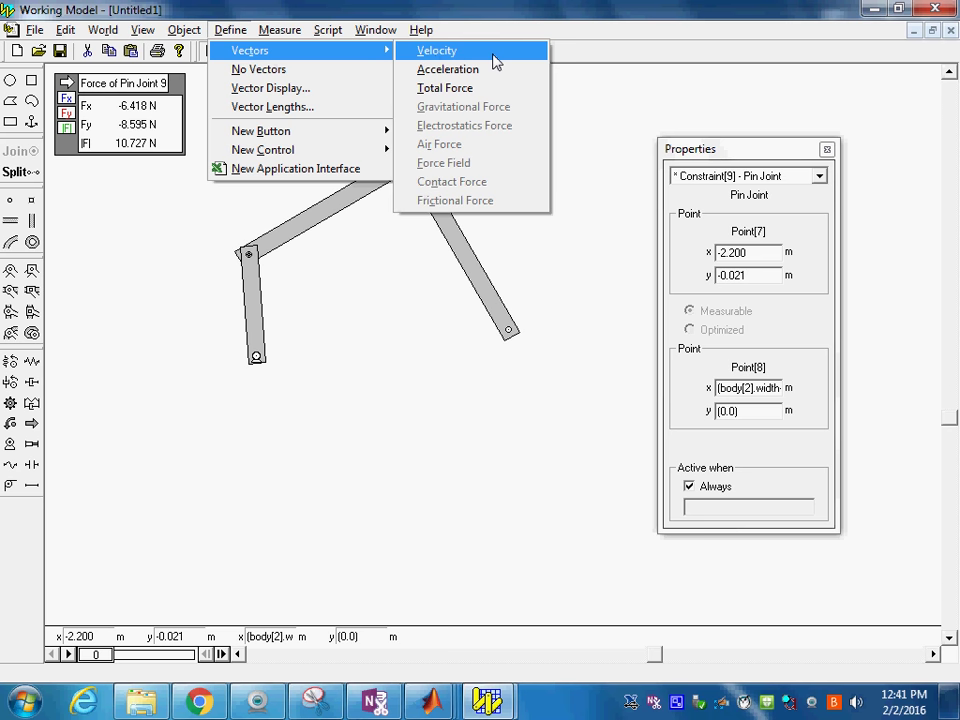
click(496, 62)
click(235, 30)
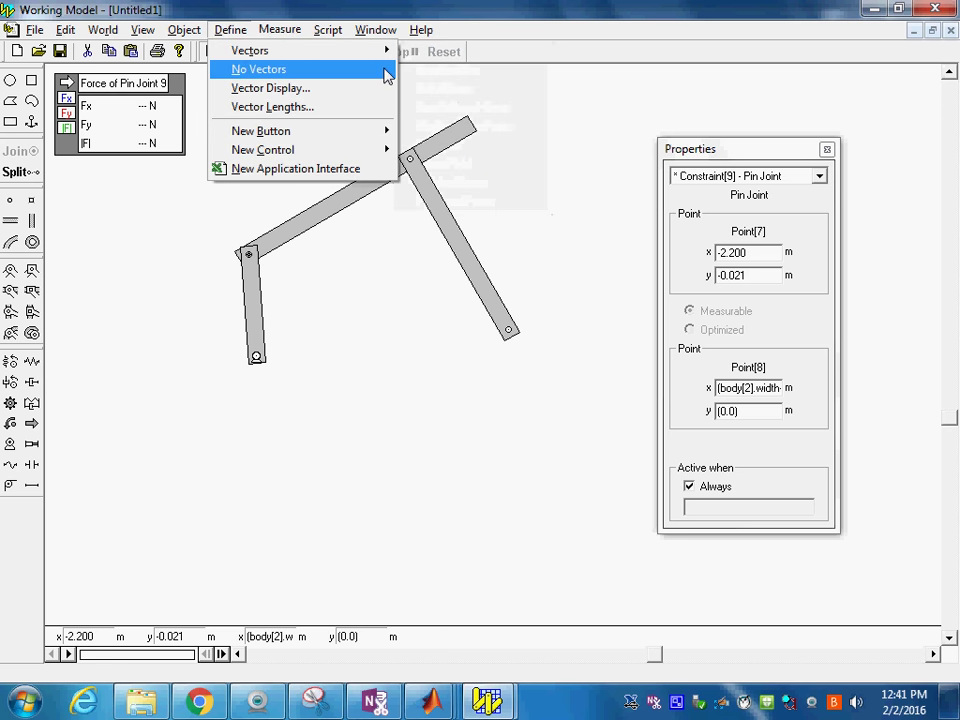
mouse_move(250, 50)
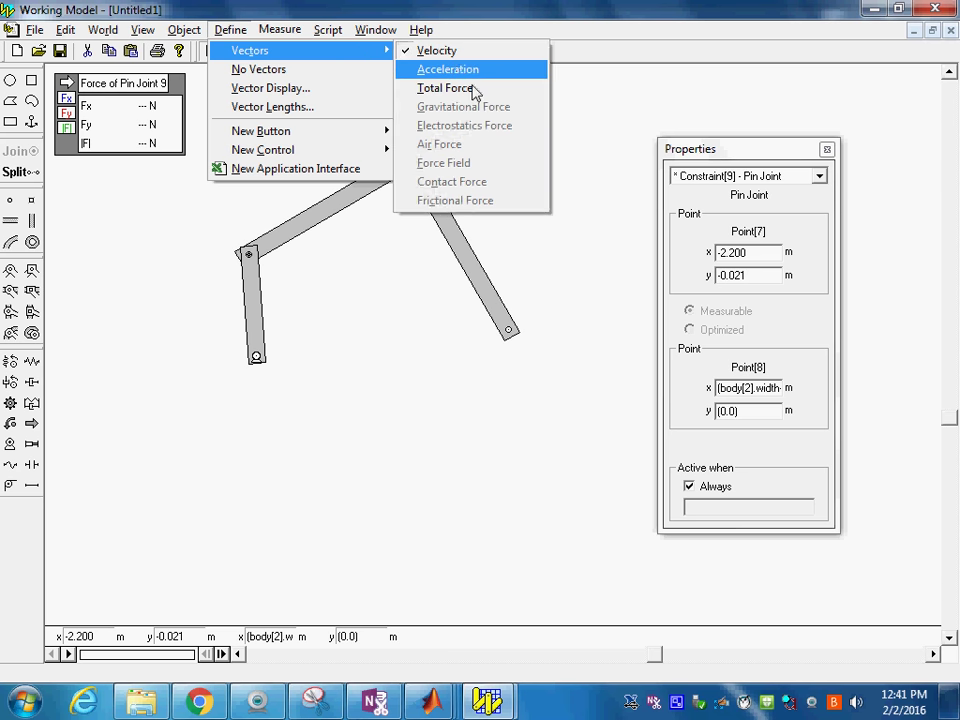
click(605, 137)
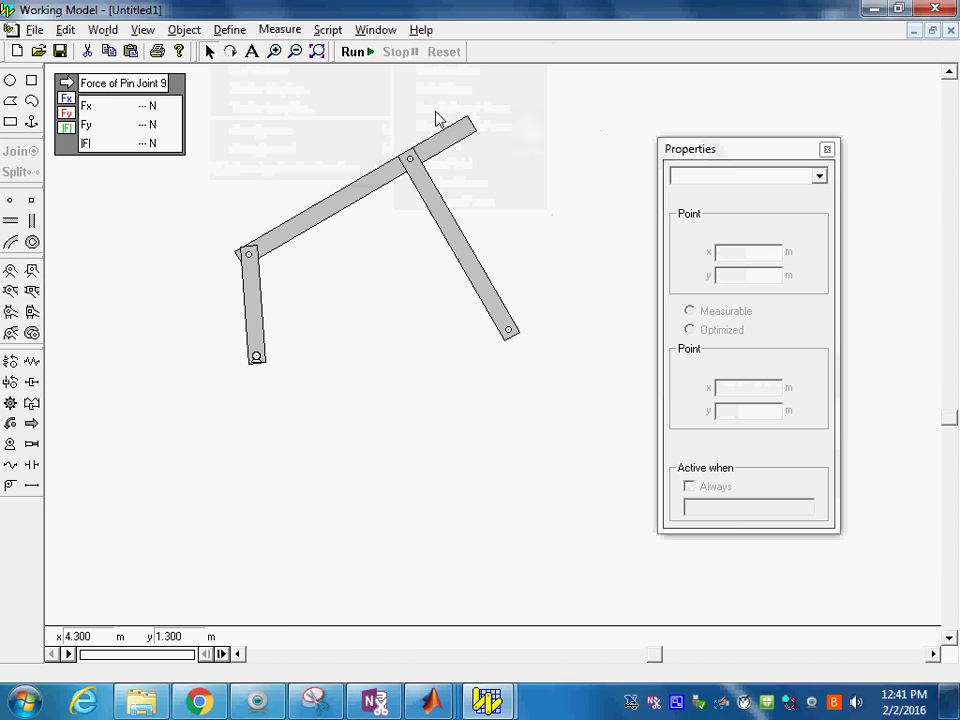
click(355, 52)
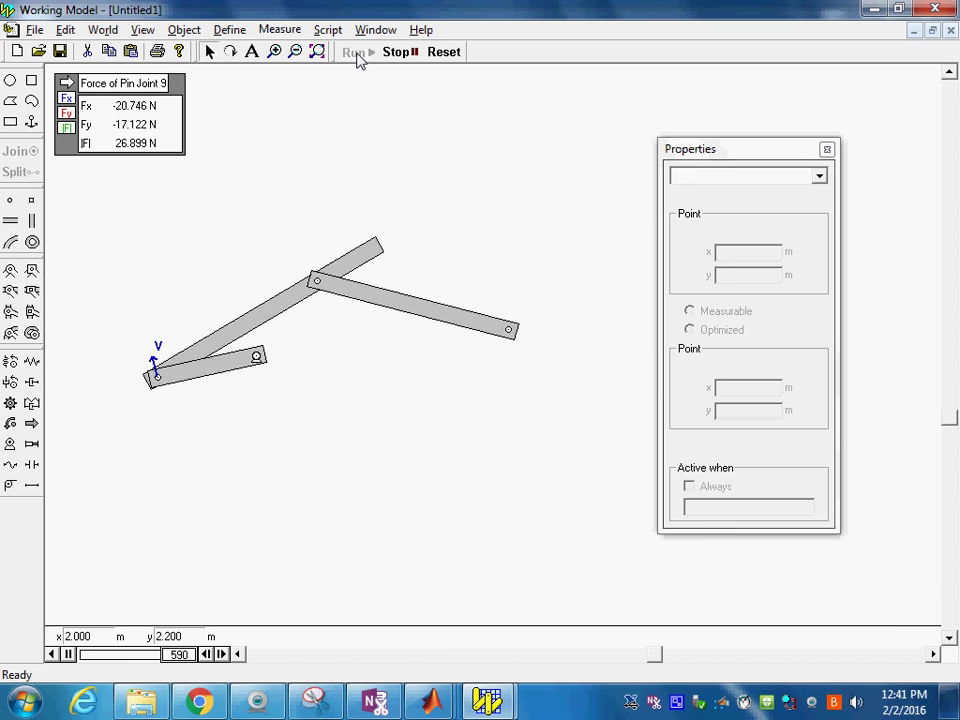
Step: Stop and reset the linkage, then choose a Define > Vectors display for pin joint 9
click(397, 52)
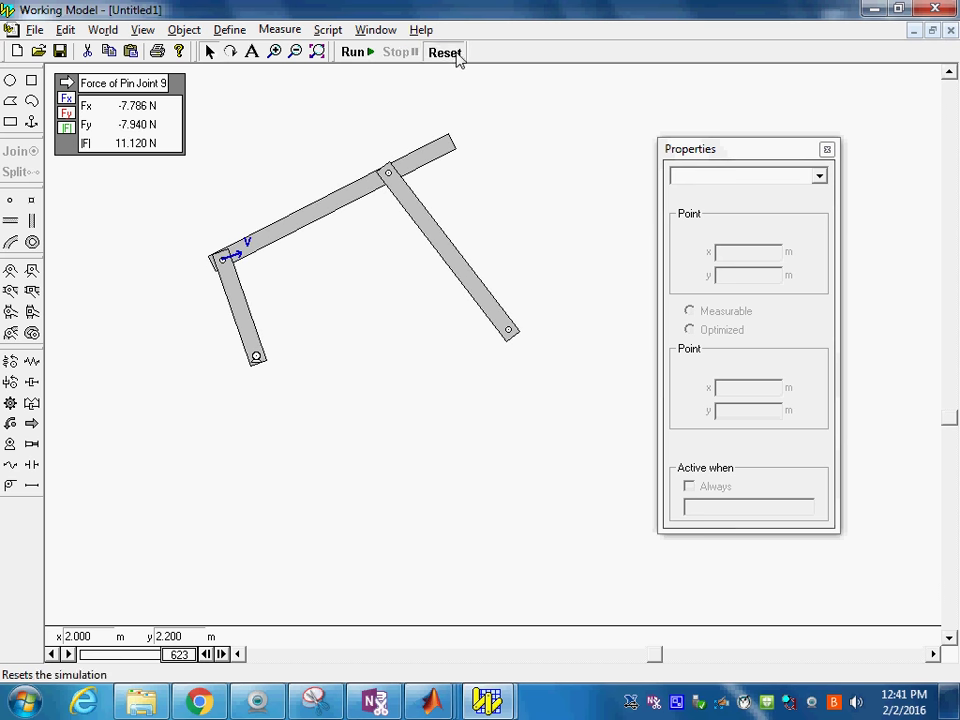
click(445, 52)
click(230, 30)
mouse_move(261, 131)
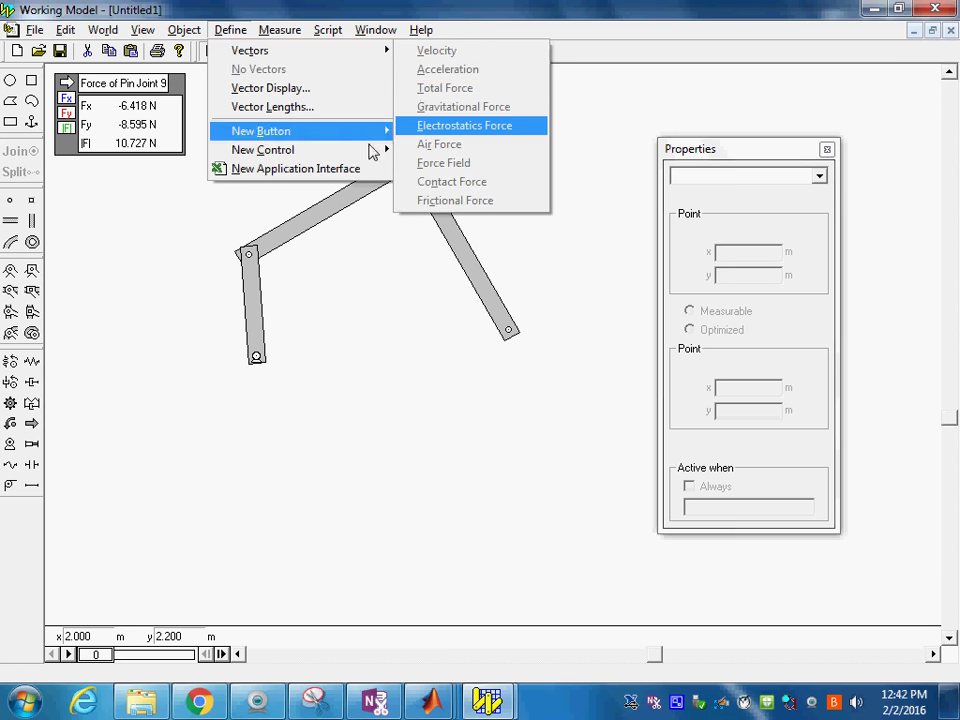
click(250, 256)
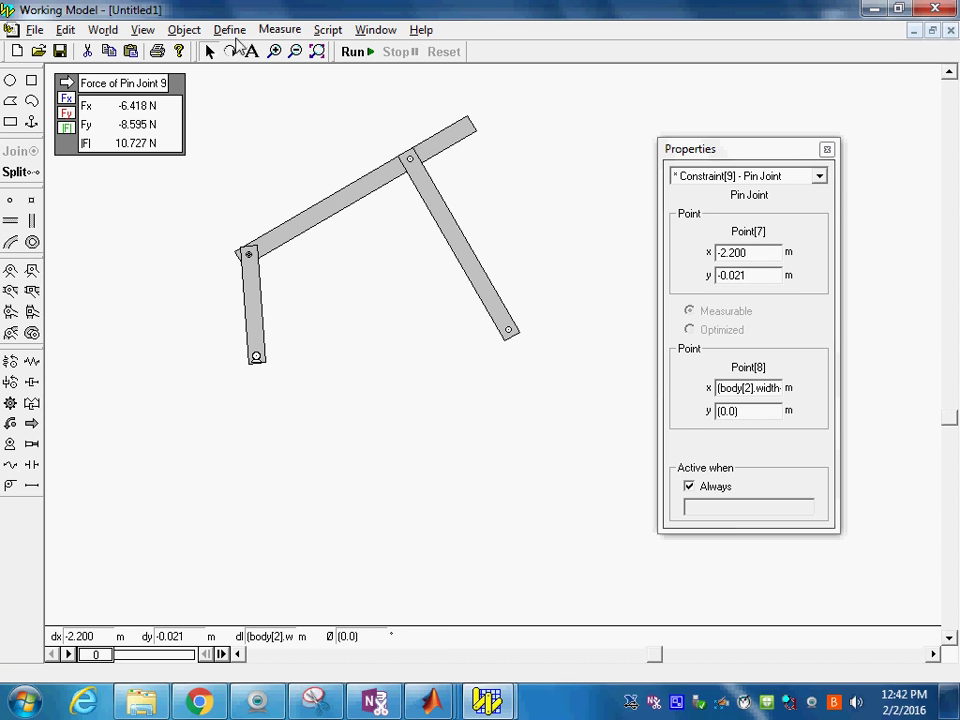
click(232, 30)
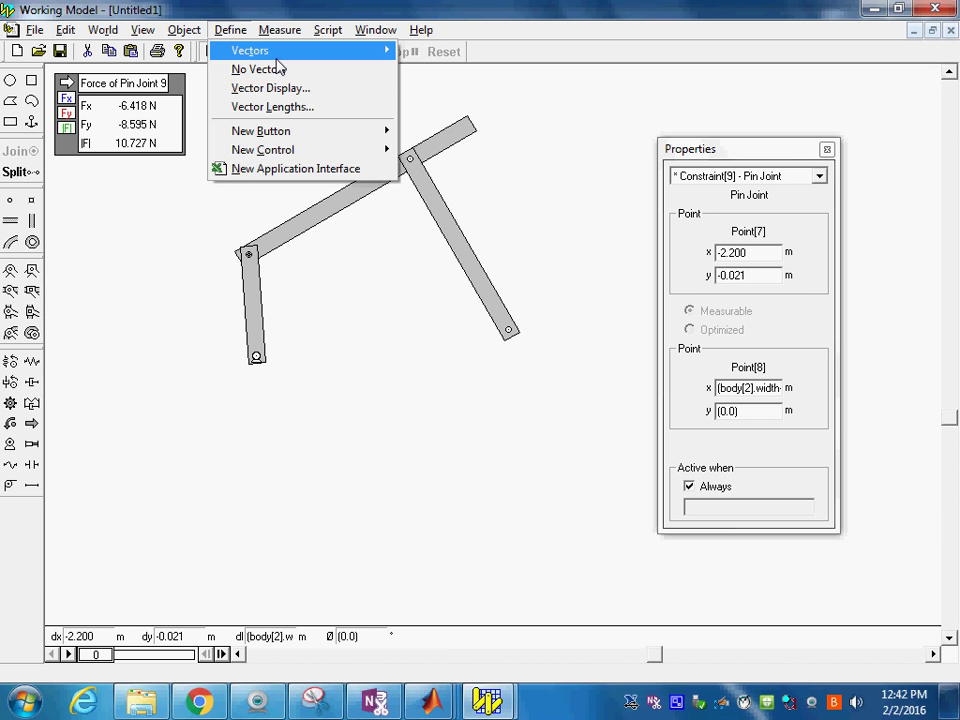
click(462, 89)
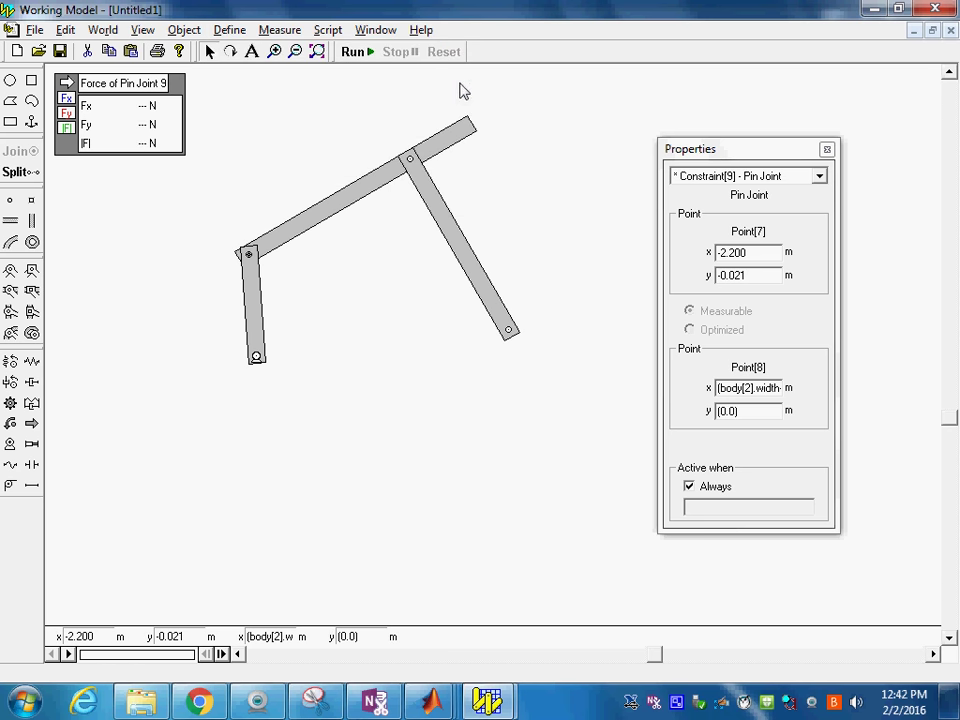
Step: Run the simulation briefly, then stop it and reset to frame 0
click(352, 53)
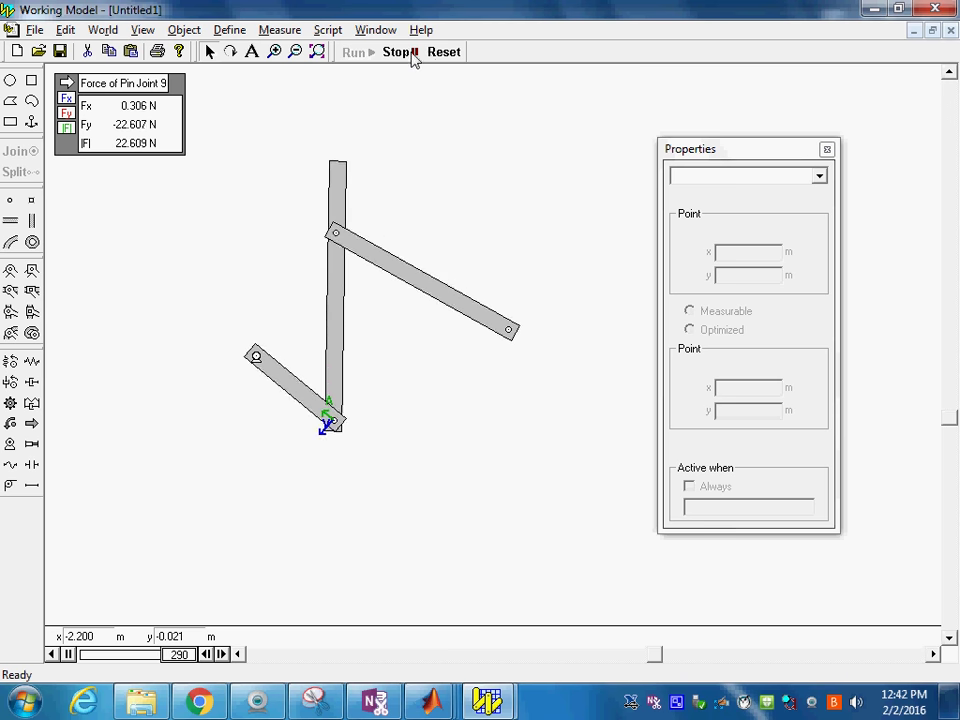
click(398, 52)
click(445, 52)
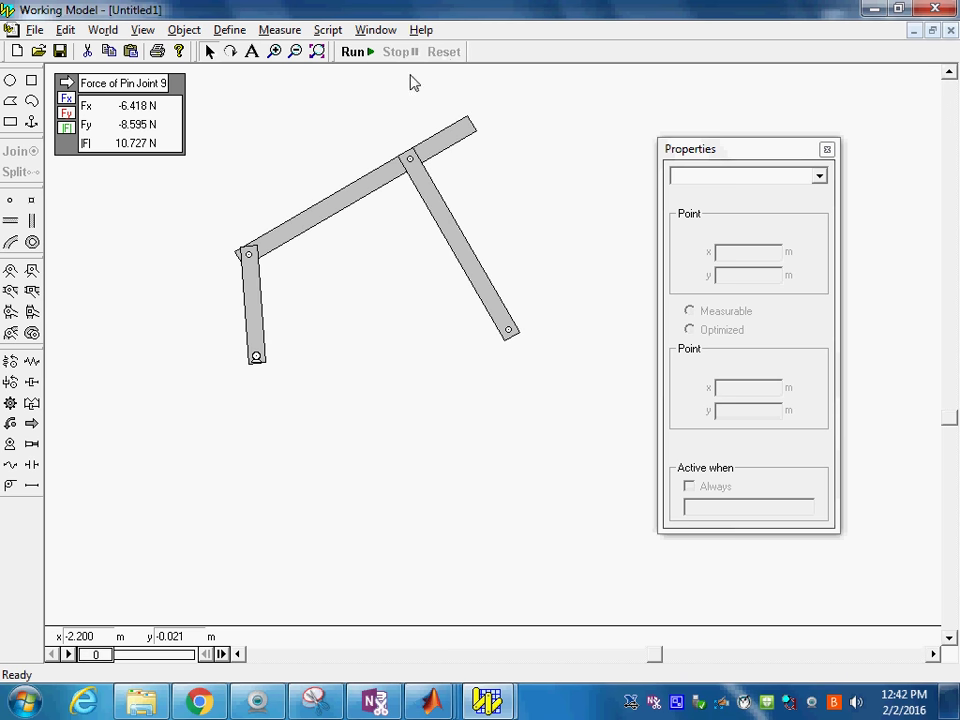
Step: Change the crank motor's velocity value to -100 °/s and start the simulation
click(257, 363)
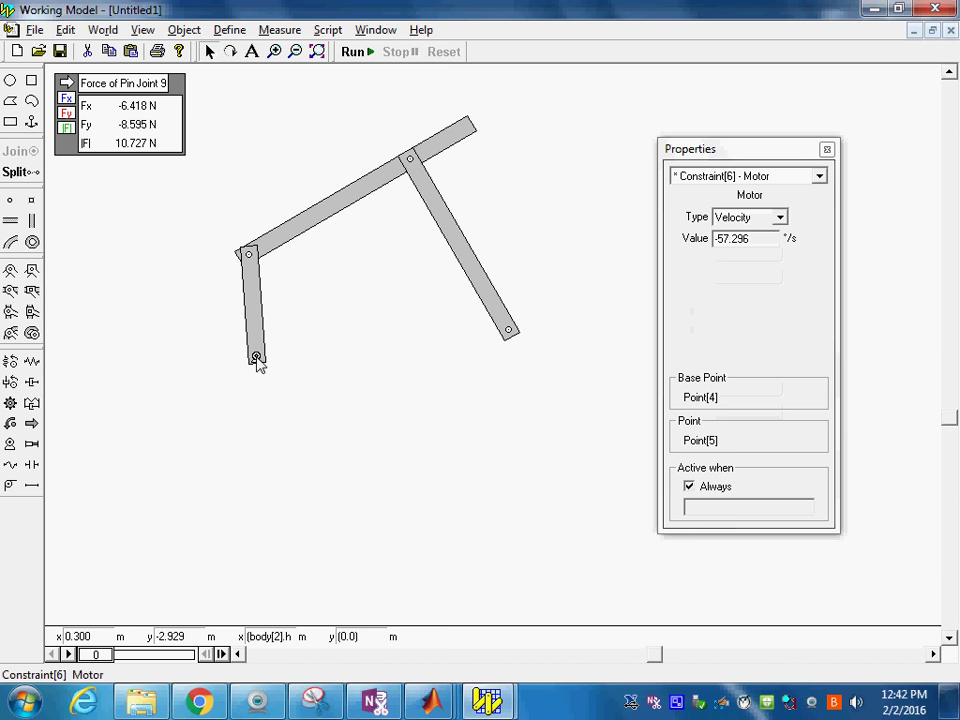
click(726, 240)
text(-100)
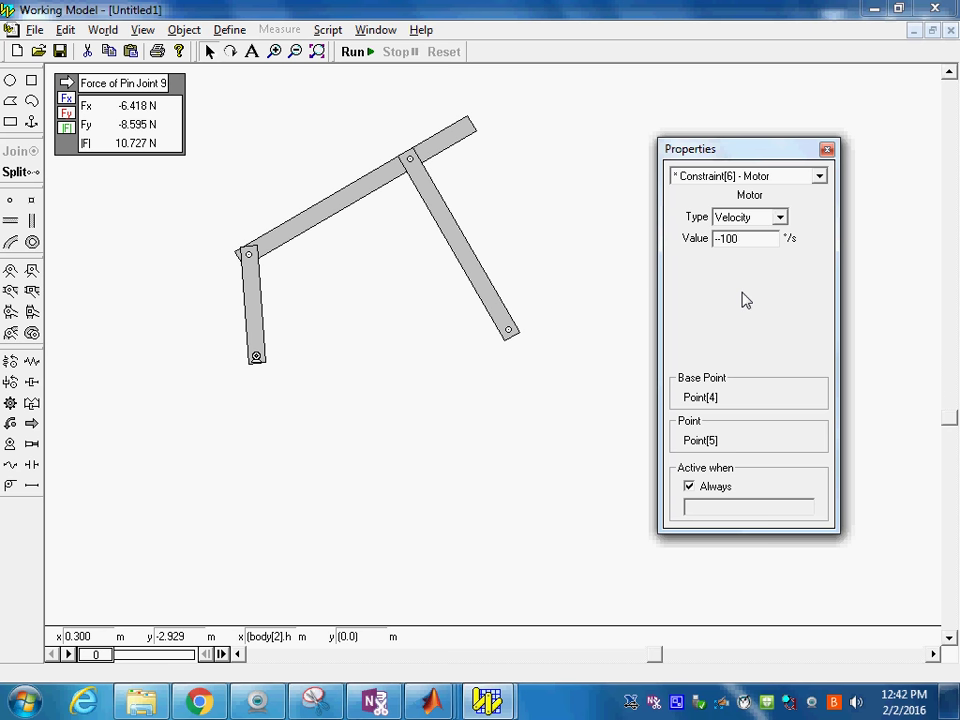
click(352, 51)
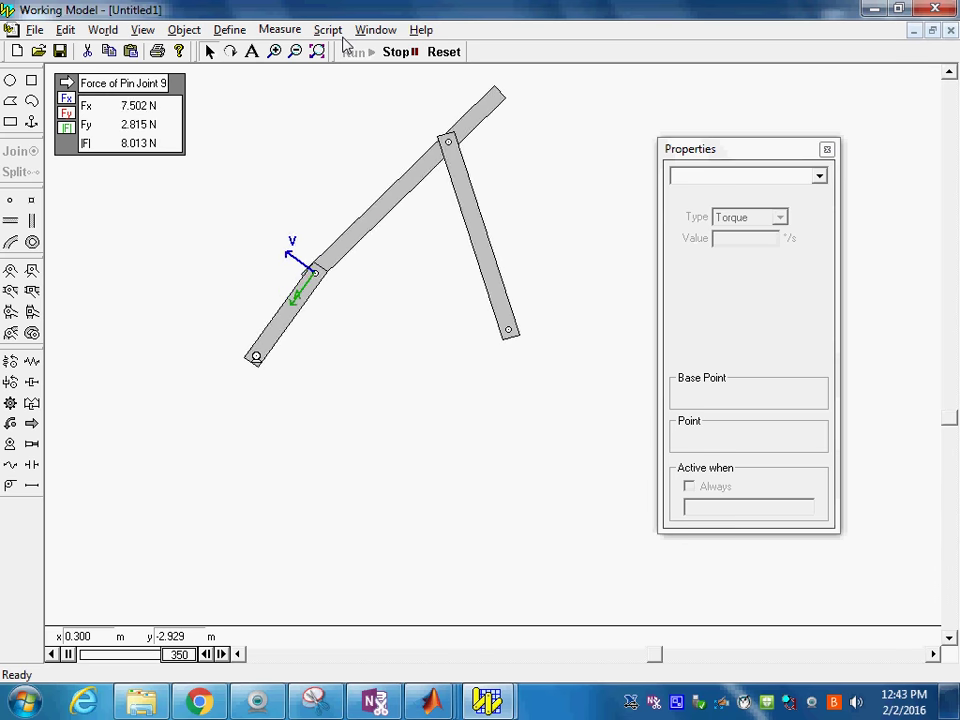
Step: Reset, show Total Force vectors on crank-rod pin joint 9, then run and stop
click(397, 55)
click(445, 55)
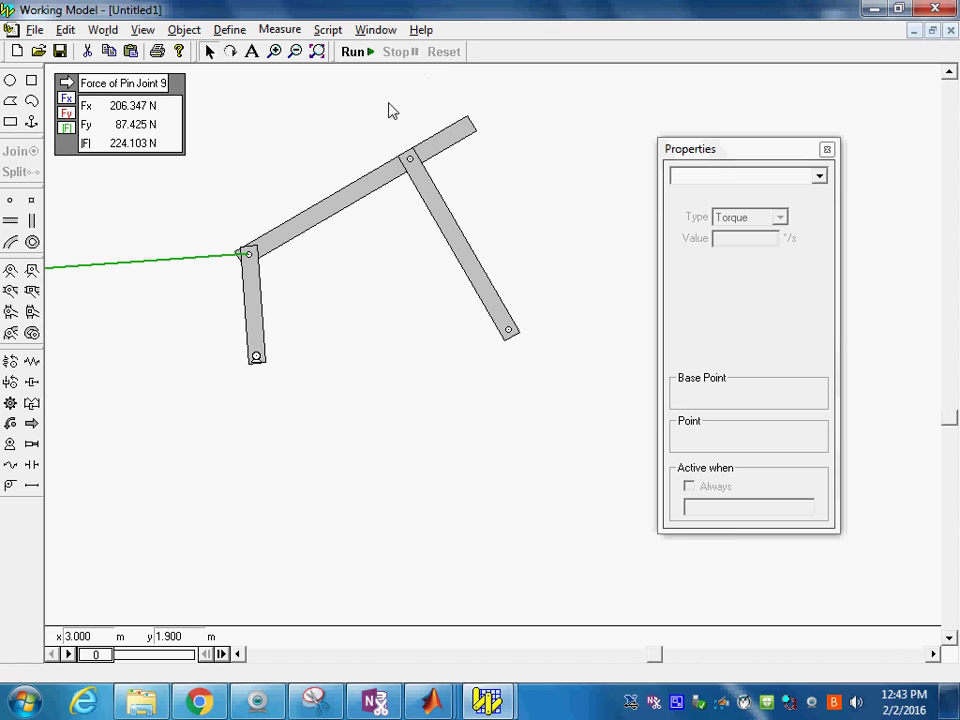
click(250, 256)
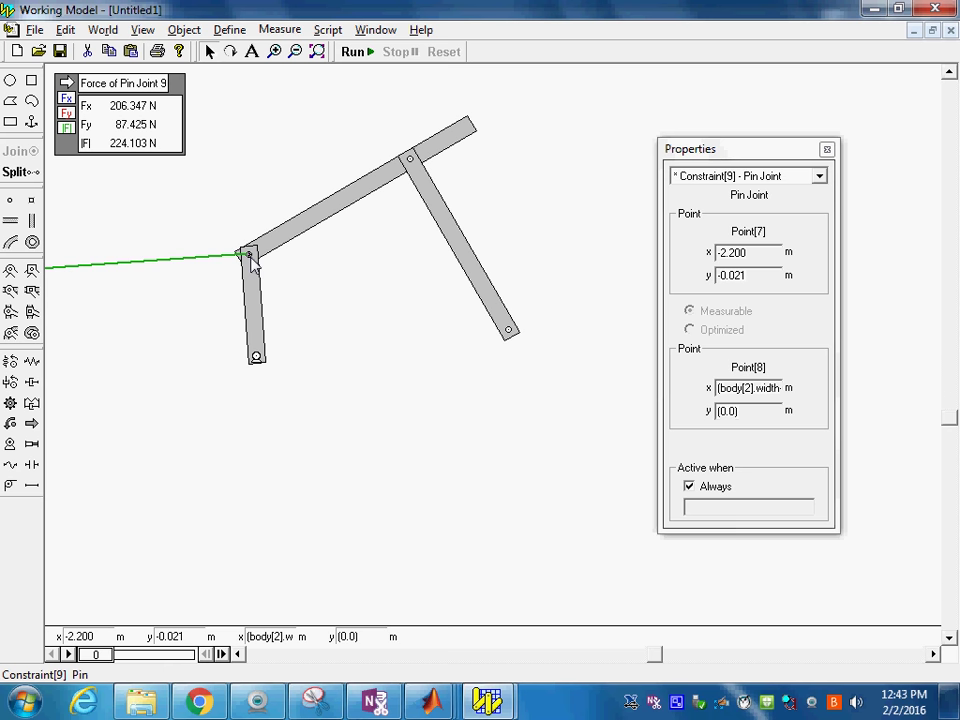
click(229, 32)
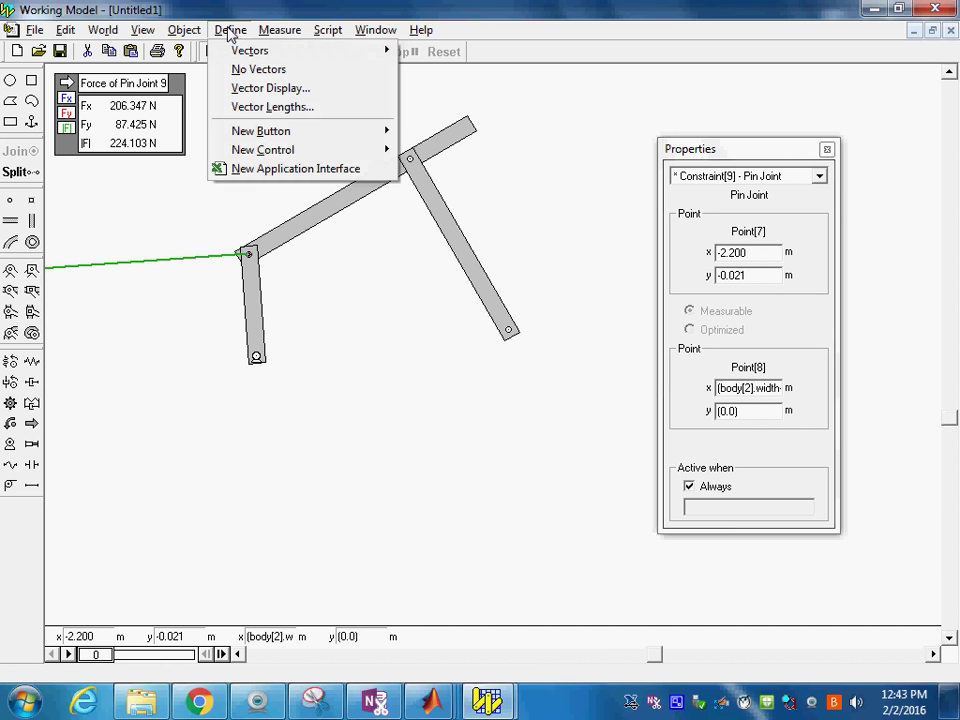
mouse_move(250, 50)
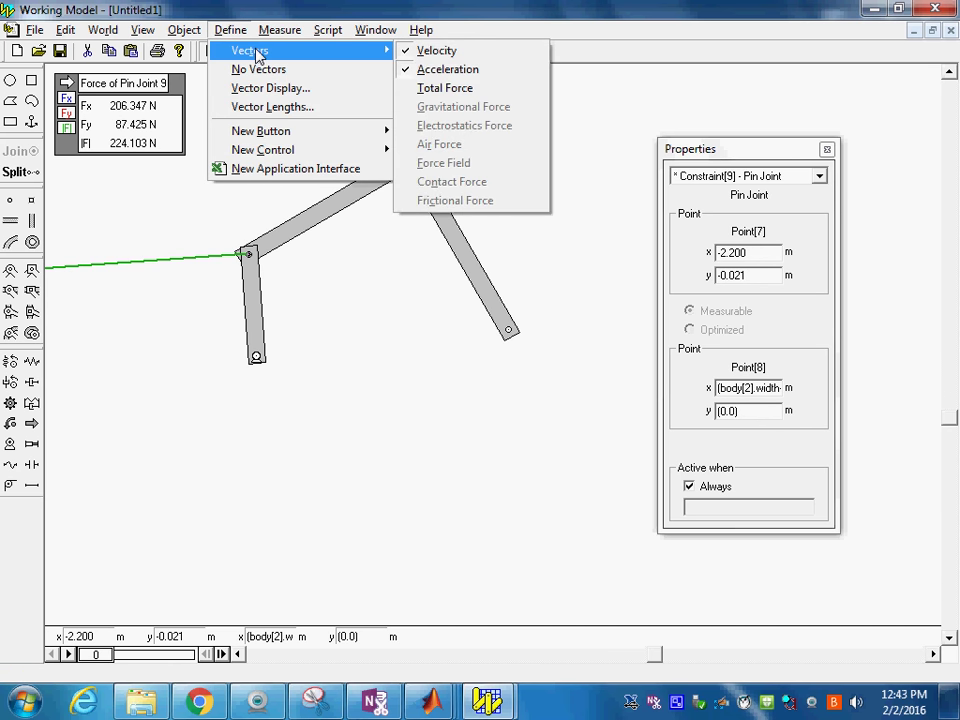
click(477, 101)
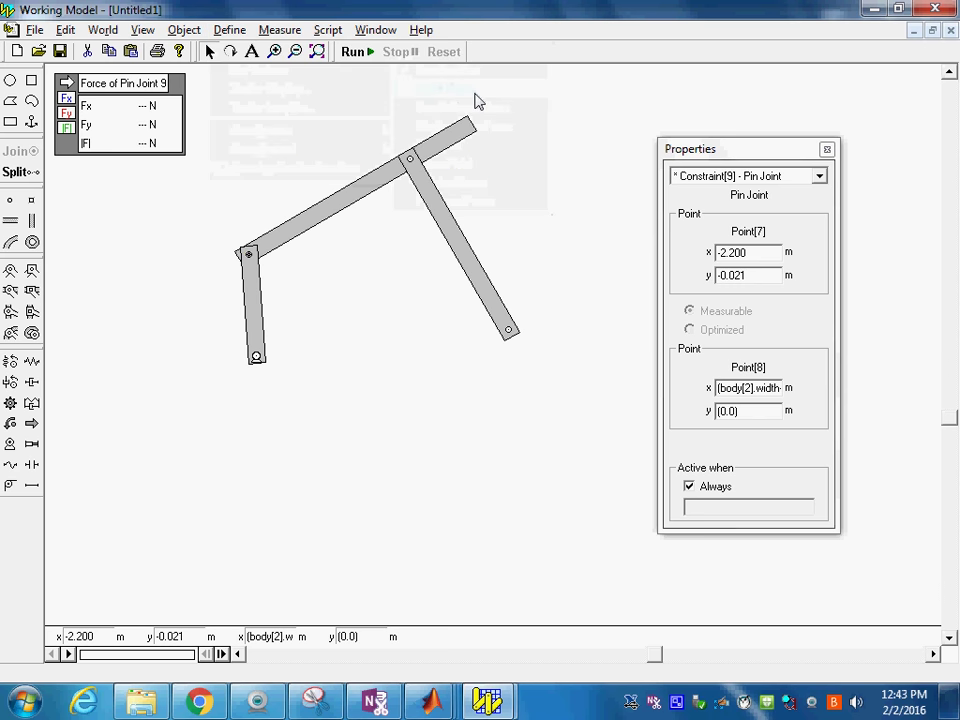
click(360, 55)
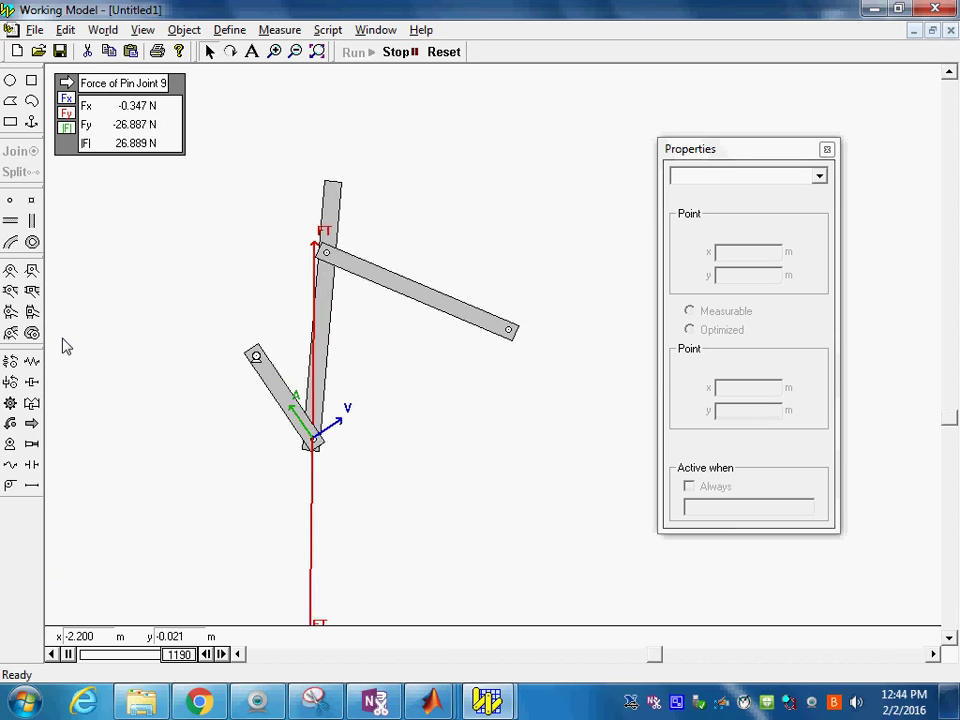
click(398, 52)
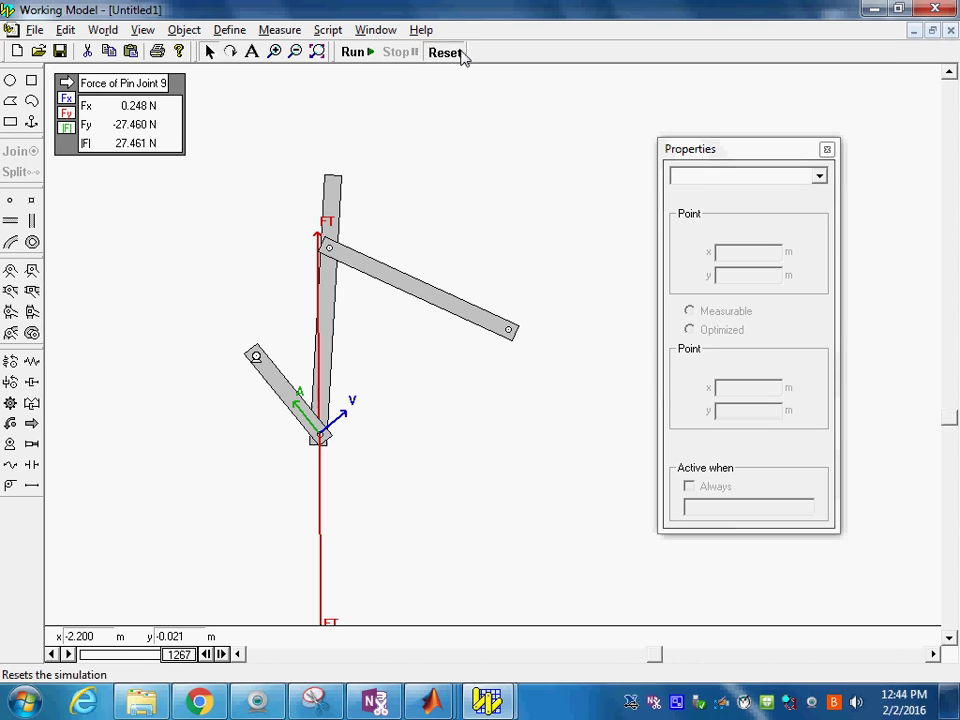
Step: Turn on velocity, acceleration and total force vectors for pin joint Constraint[12], then run
click(463, 57)
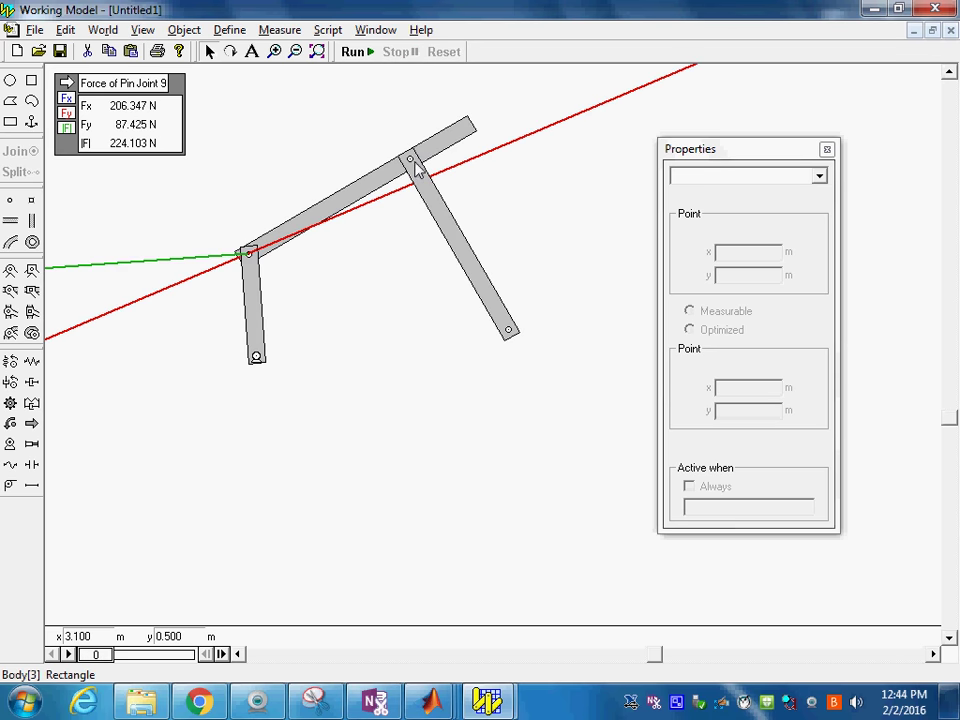
click(418, 170)
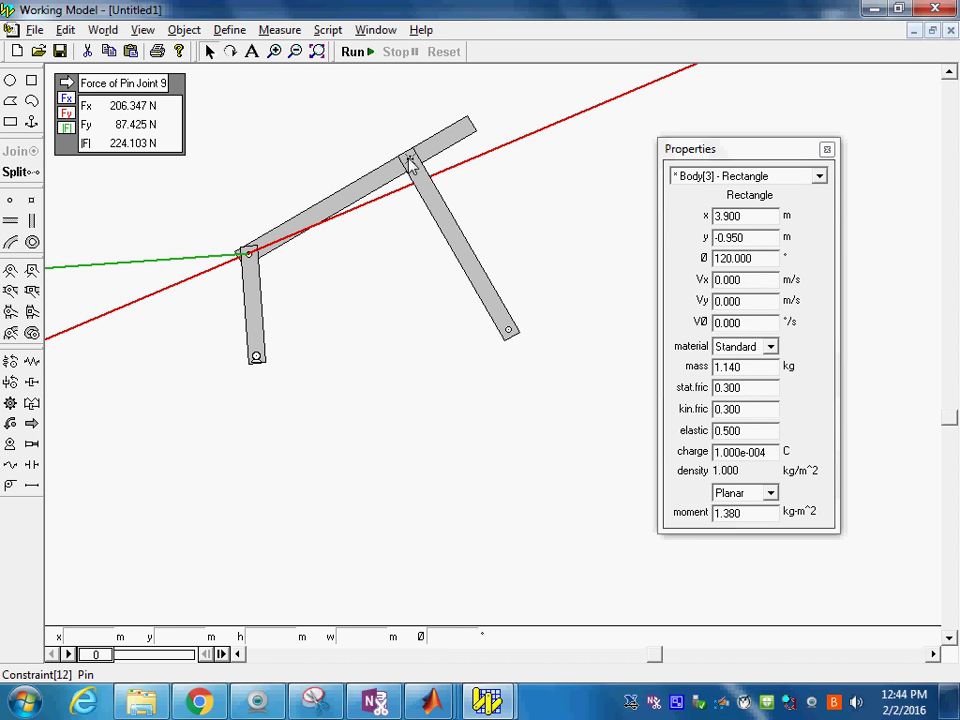
click(410, 162)
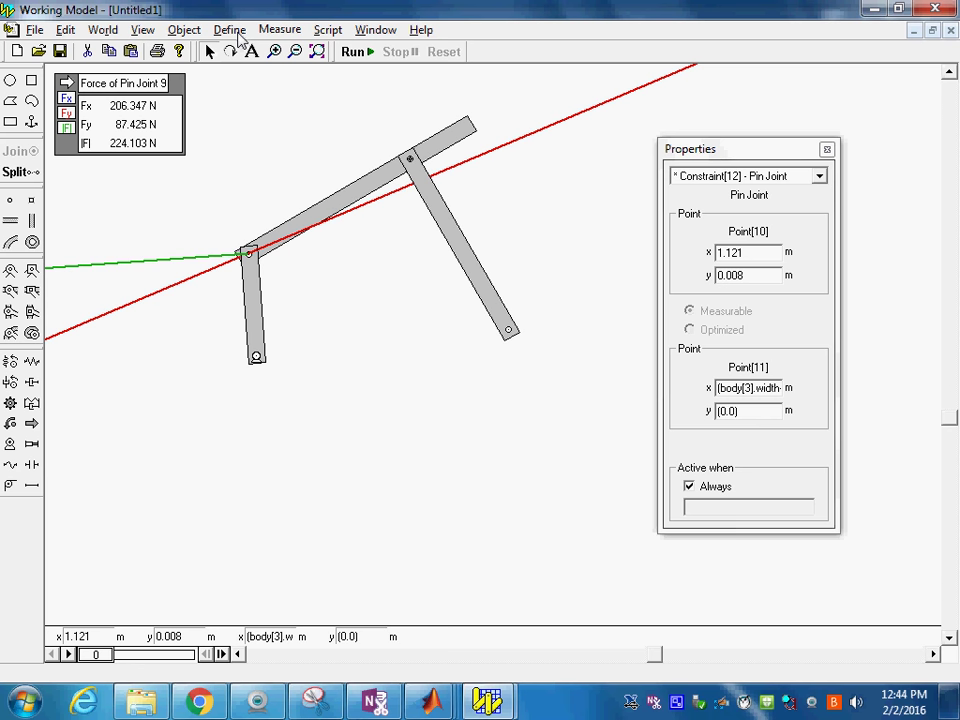
click(240, 37)
mouse_move(250, 51)
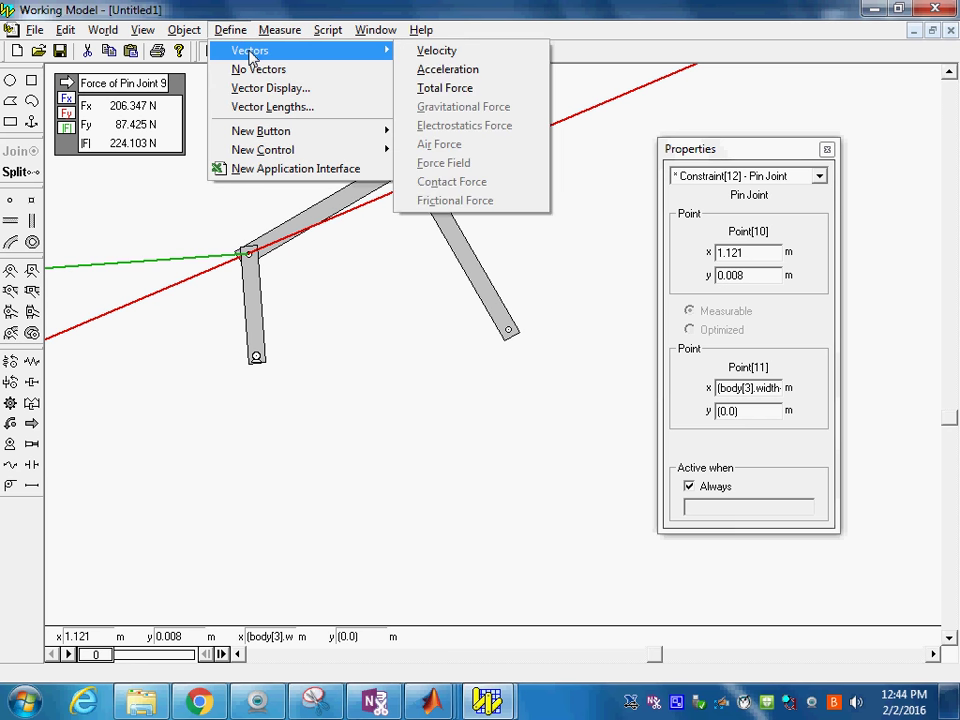
click(447, 52)
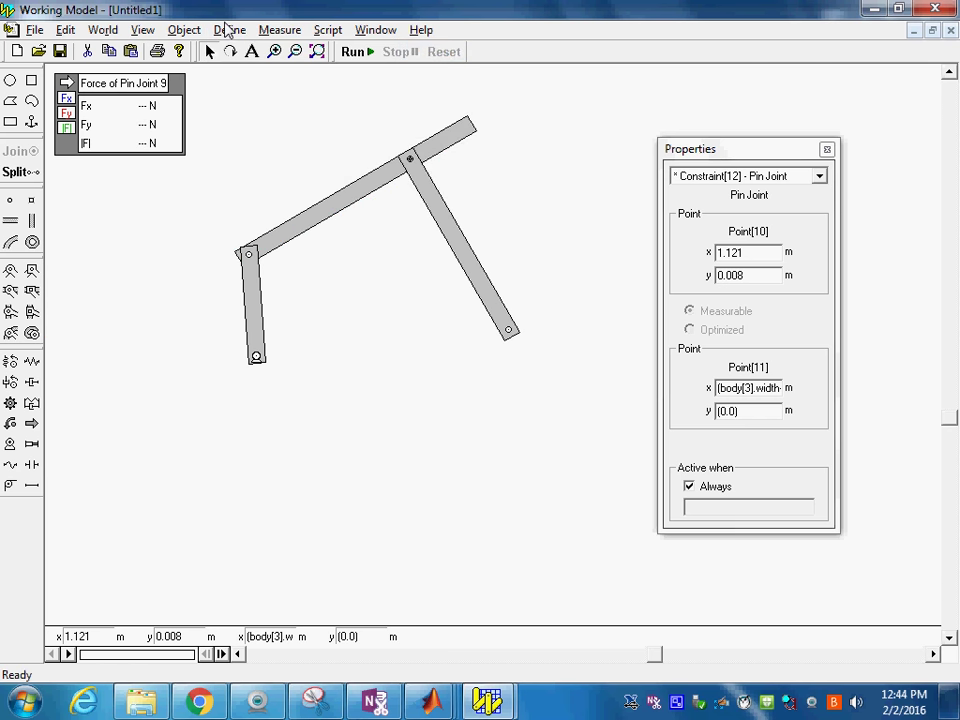
click(231, 30)
mouse_move(250, 51)
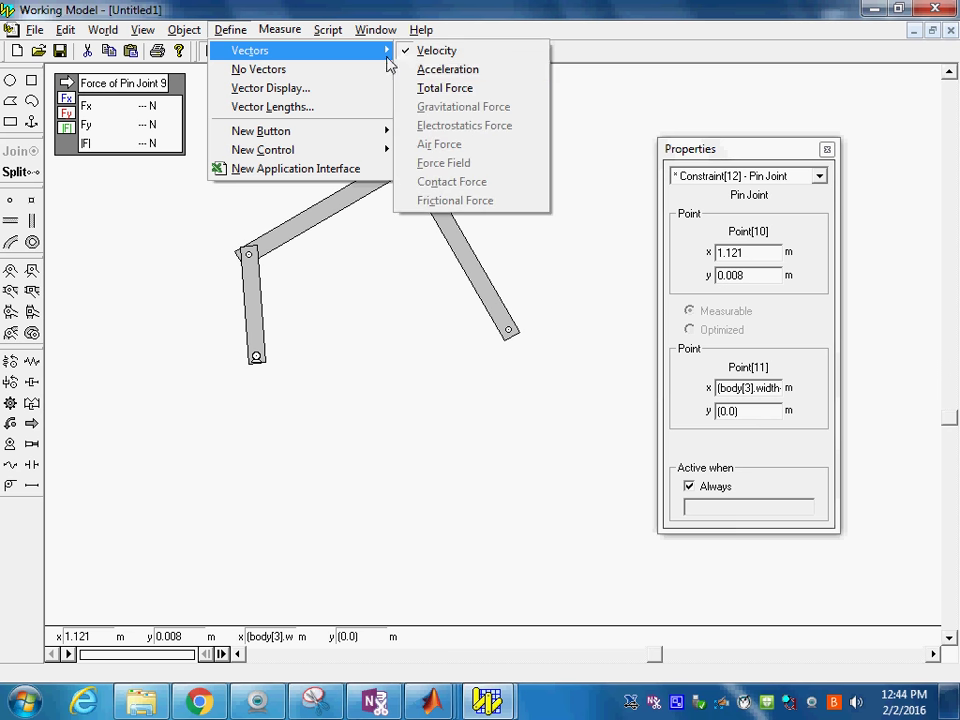
click(439, 71)
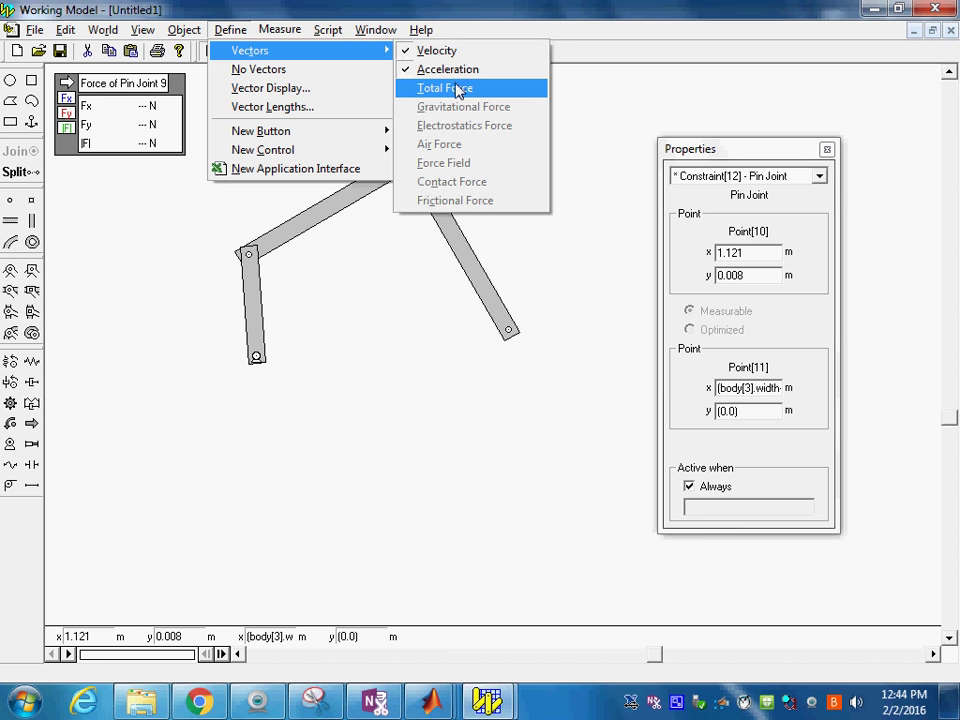
click(457, 90)
click(354, 51)
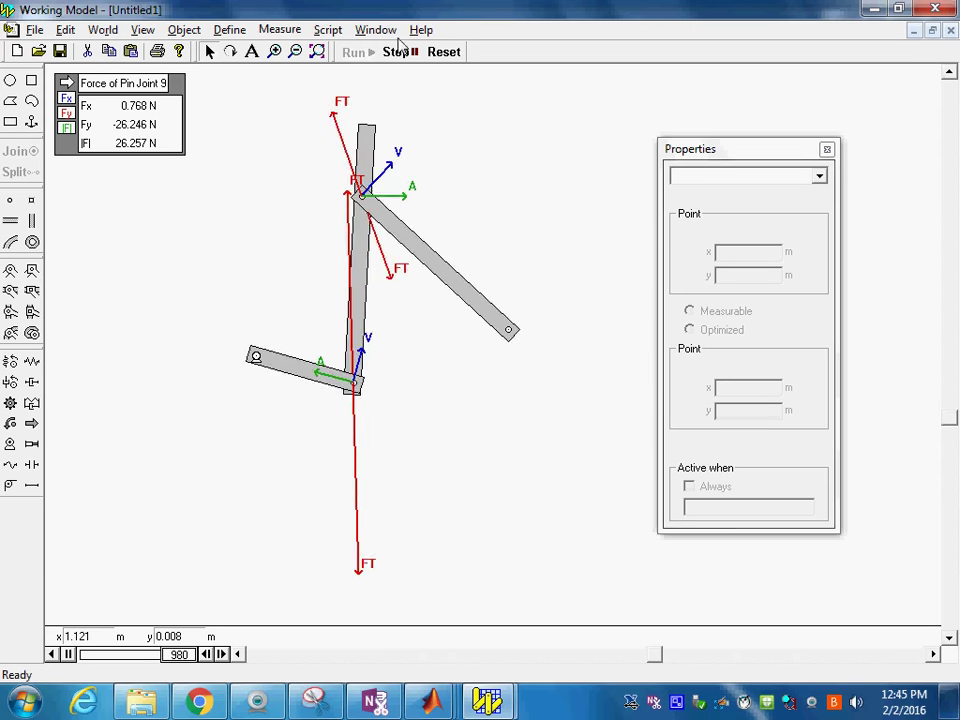
Step: Reset the linkage and start a new blank document
click(446, 55)
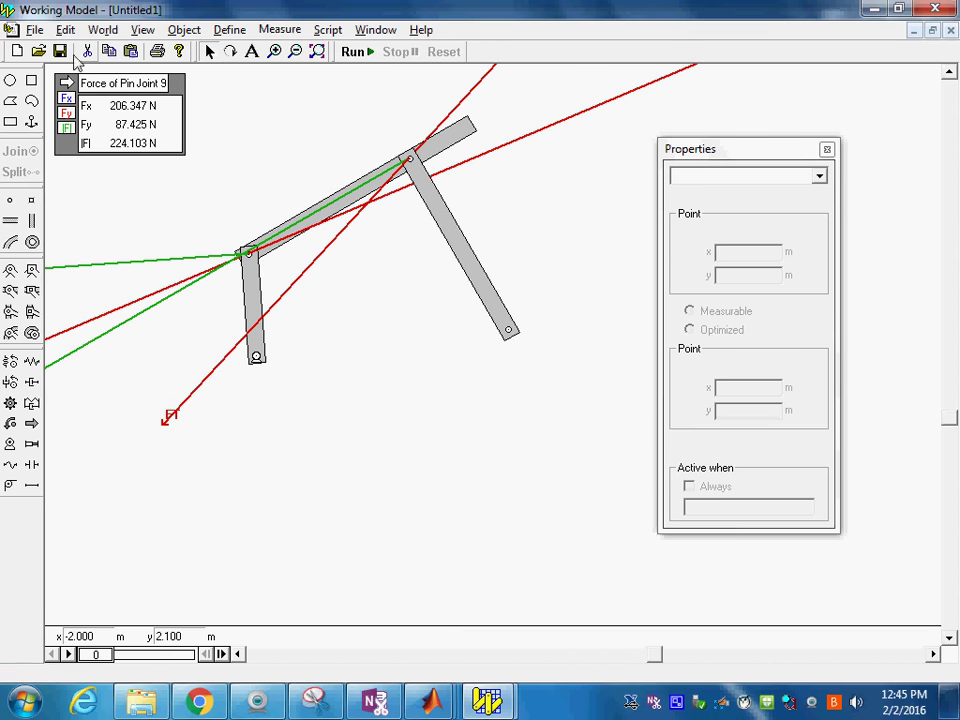
click(31, 32)
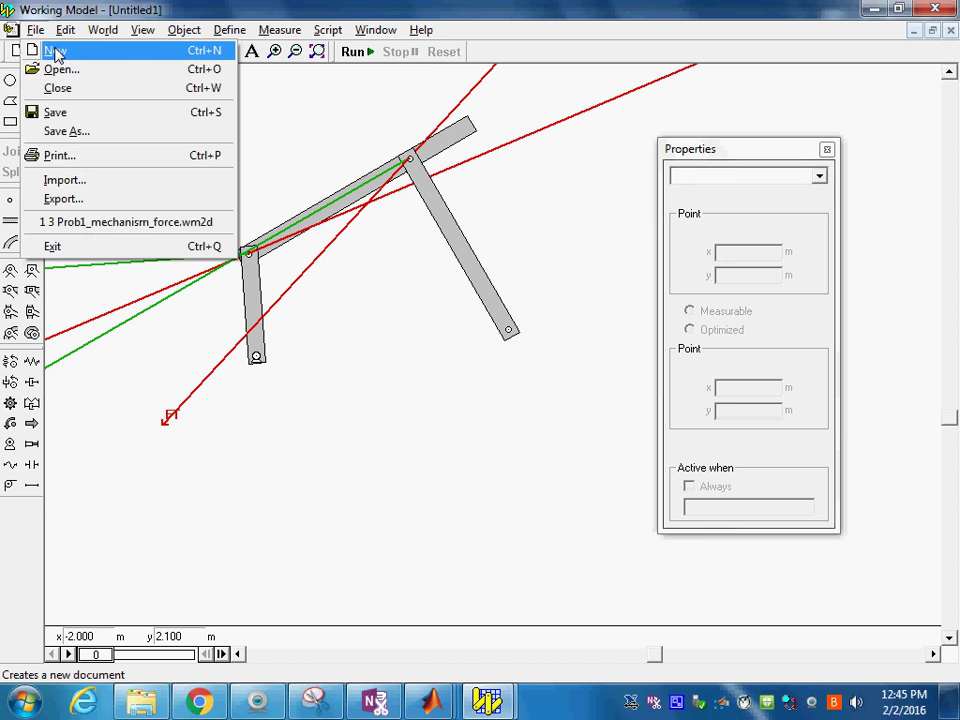
click(50, 50)
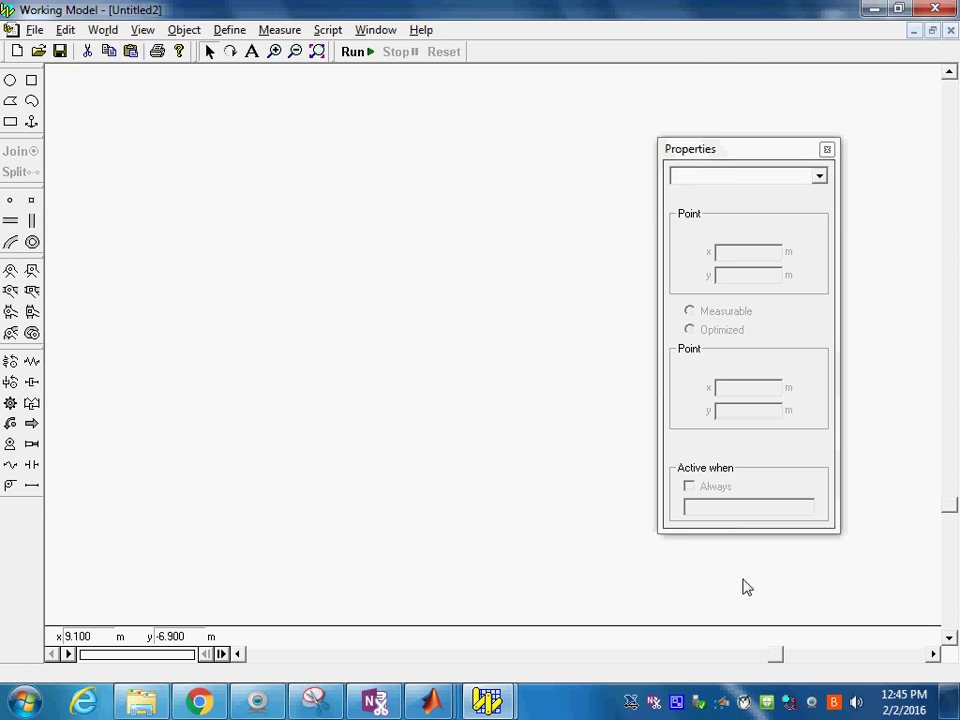
Step: Draw a thin 2.3 m × 0.3 m rectangle, move it up-left, and set its angle to 120
click(10, 121)
drag(250, 290, 380, 305)
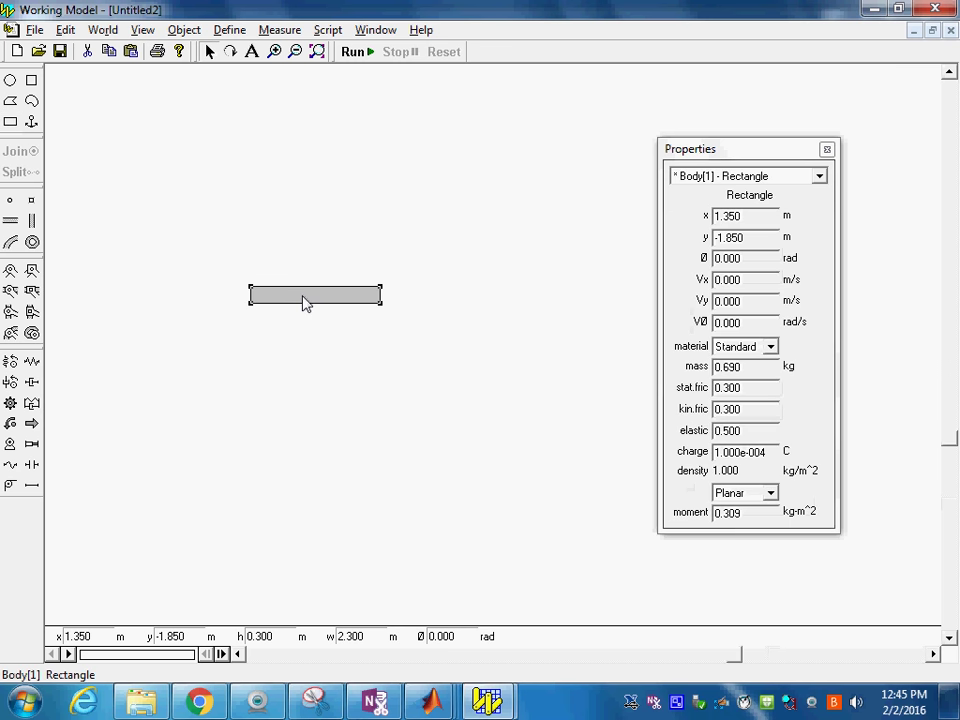
drag(304, 300, 228, 234)
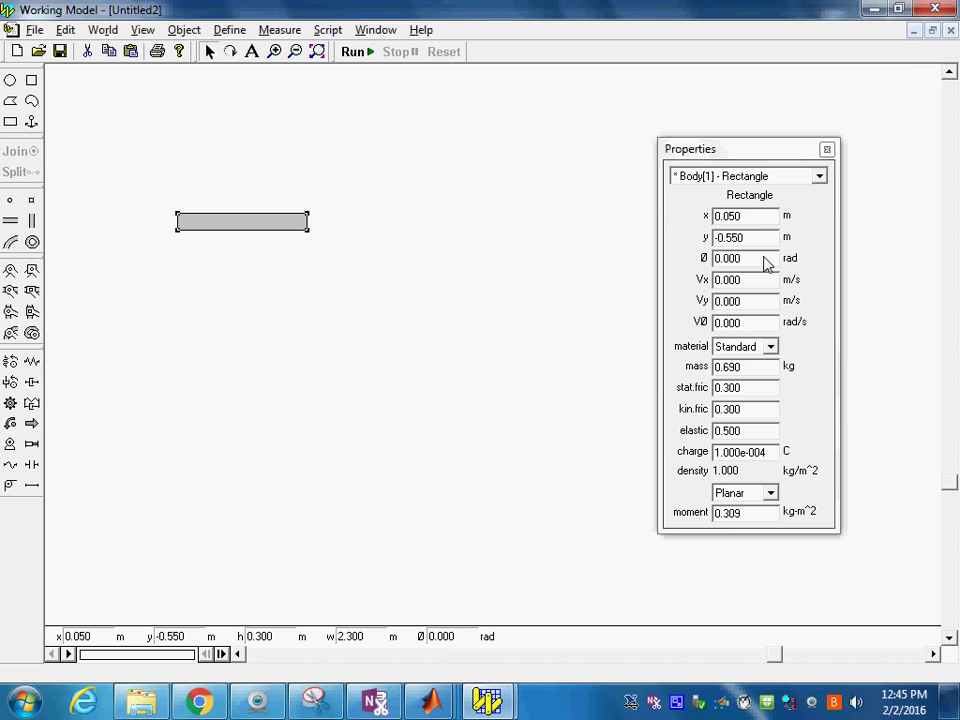
double_click(754, 260)
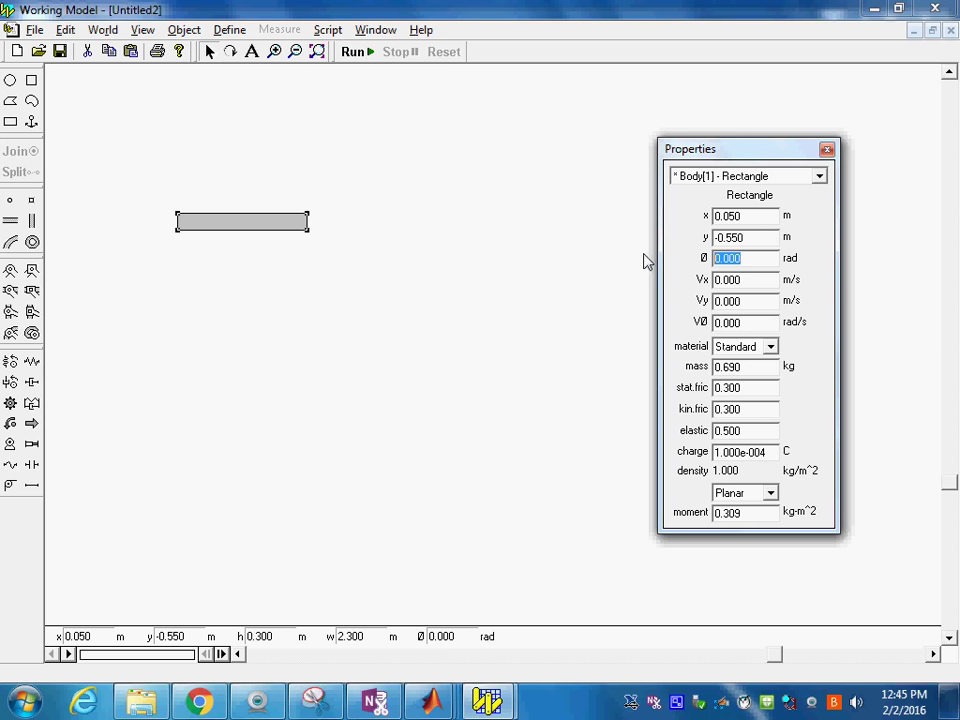
text(120)
key(Return)
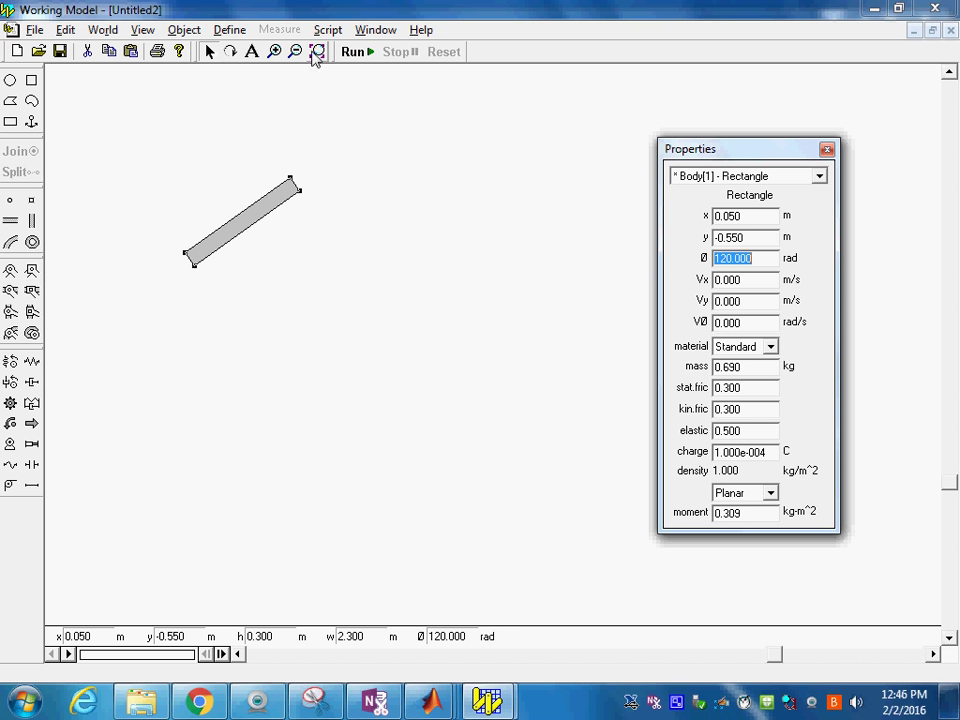
Step: Switch rotation units to degrees in Numbers and Units, then re-enter the bar's angle as 120°
click(114, 32)
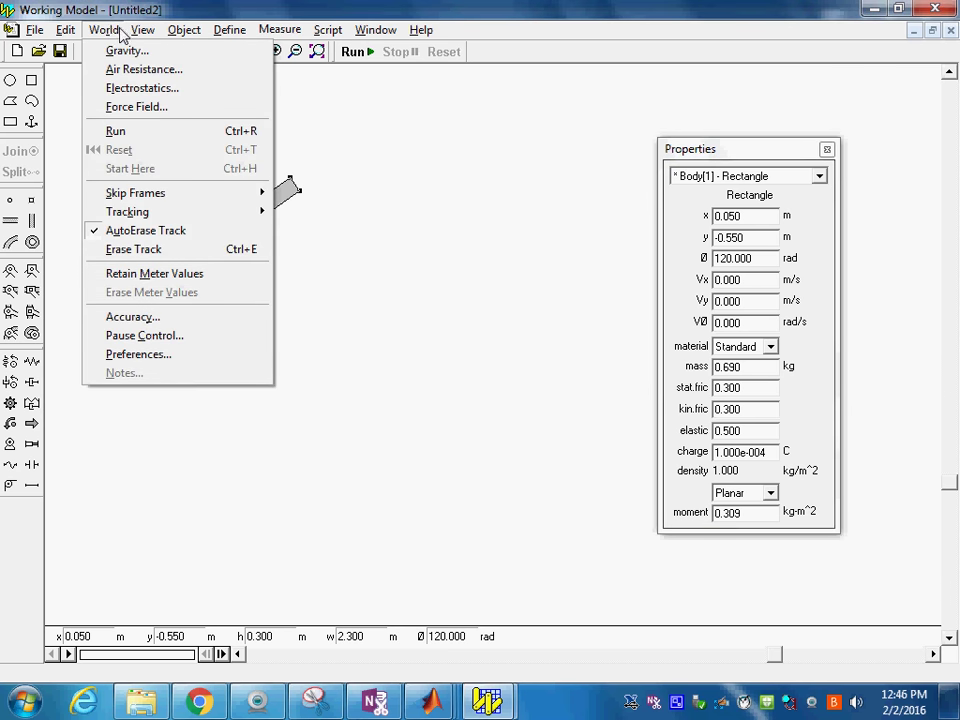
mouse_move(142, 30)
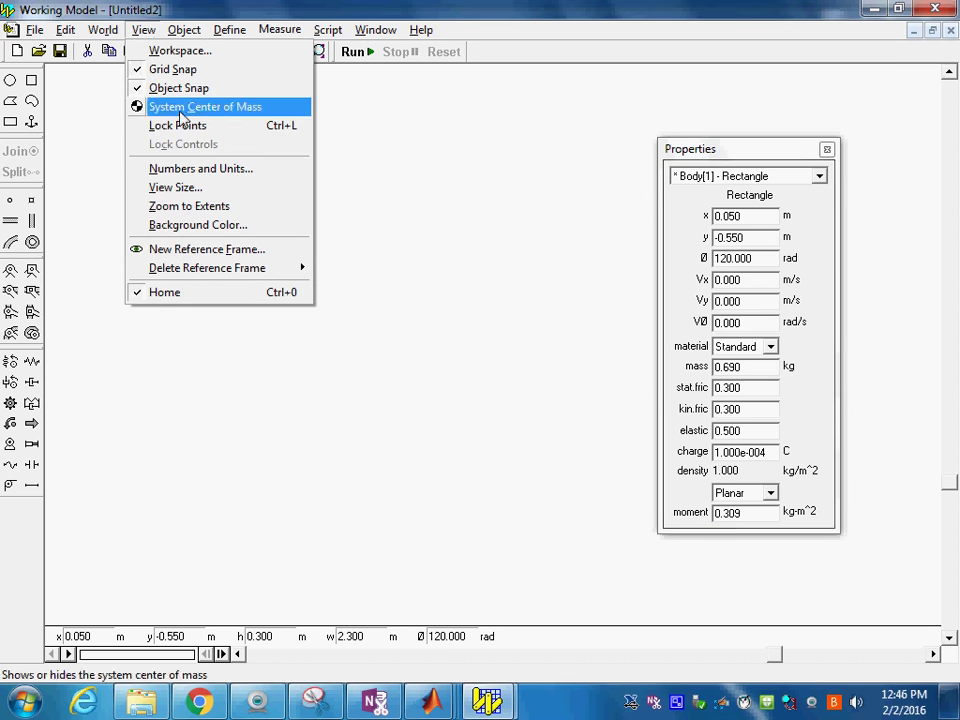
click(212, 168)
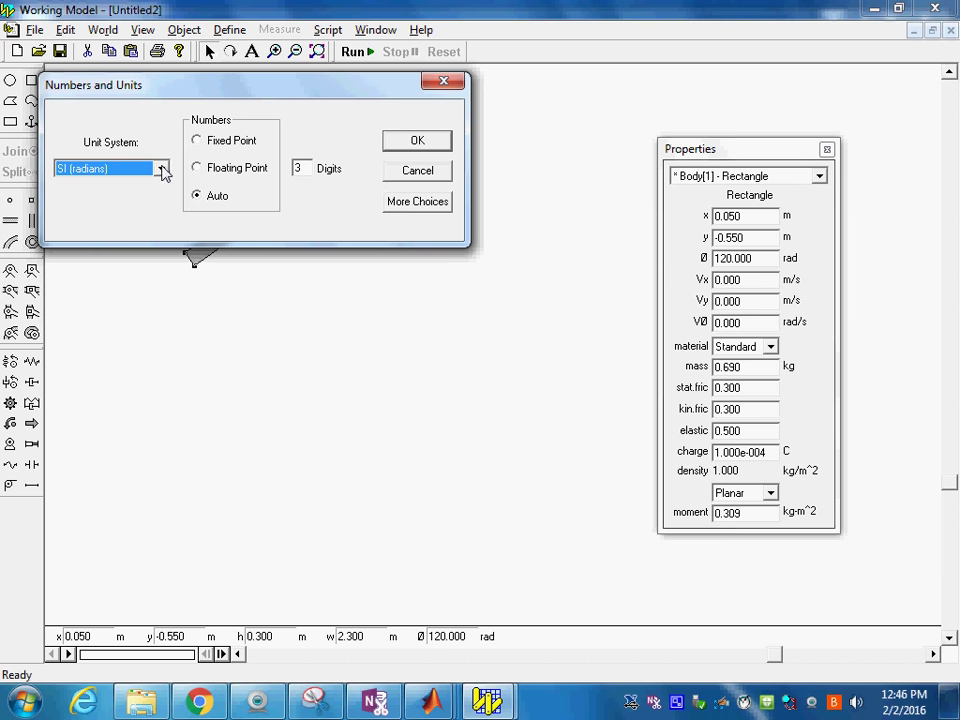
click(425, 206)
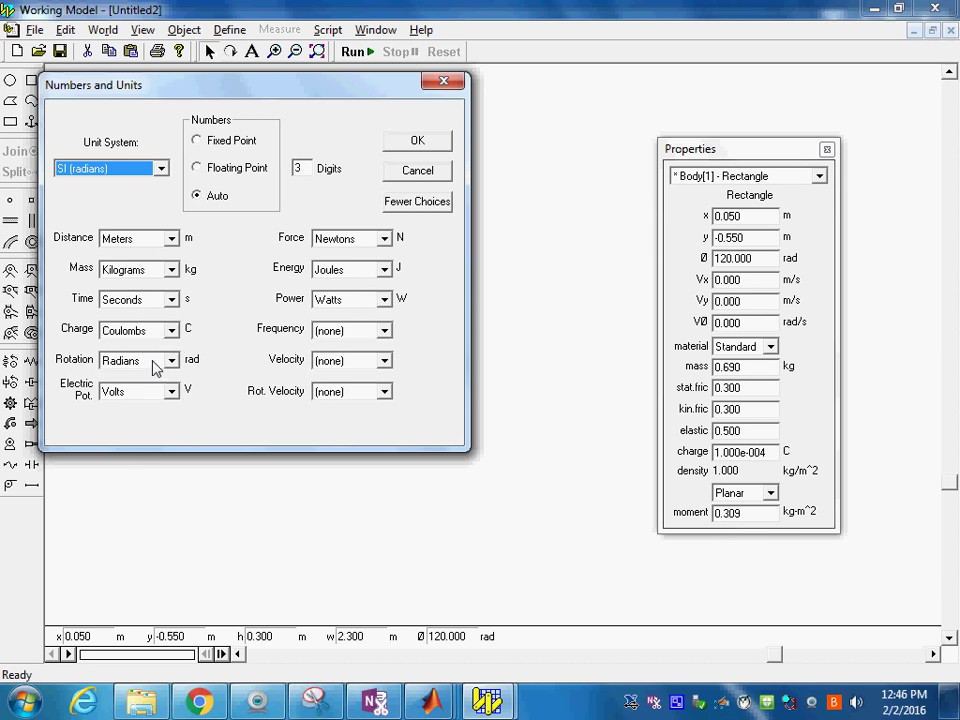
click(155, 366)
click(150, 394)
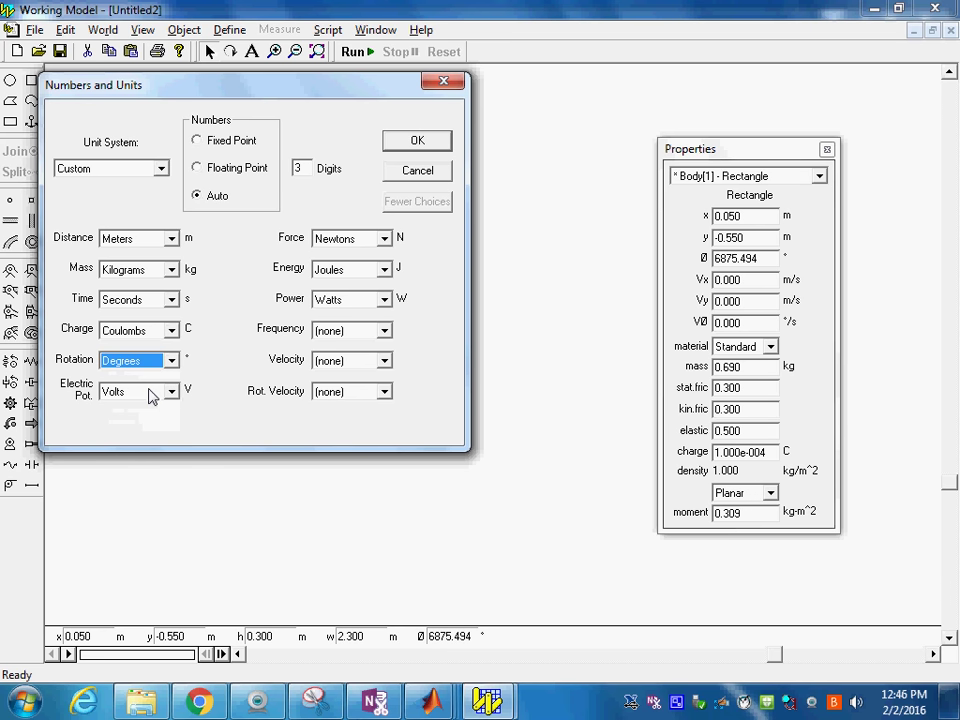
click(417, 141)
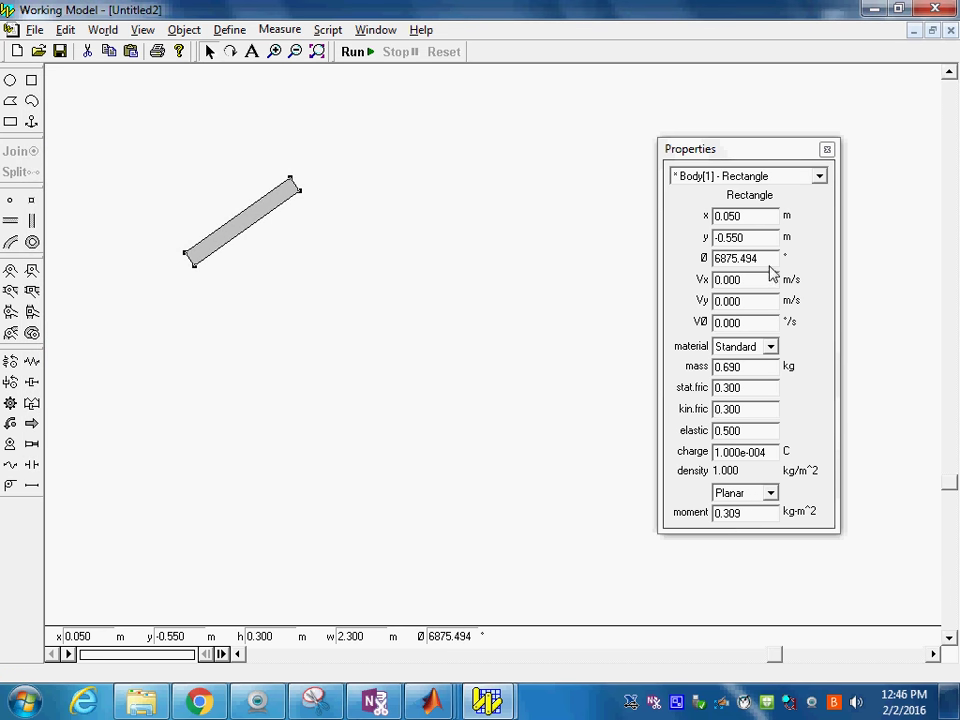
drag(773, 262, 690, 262)
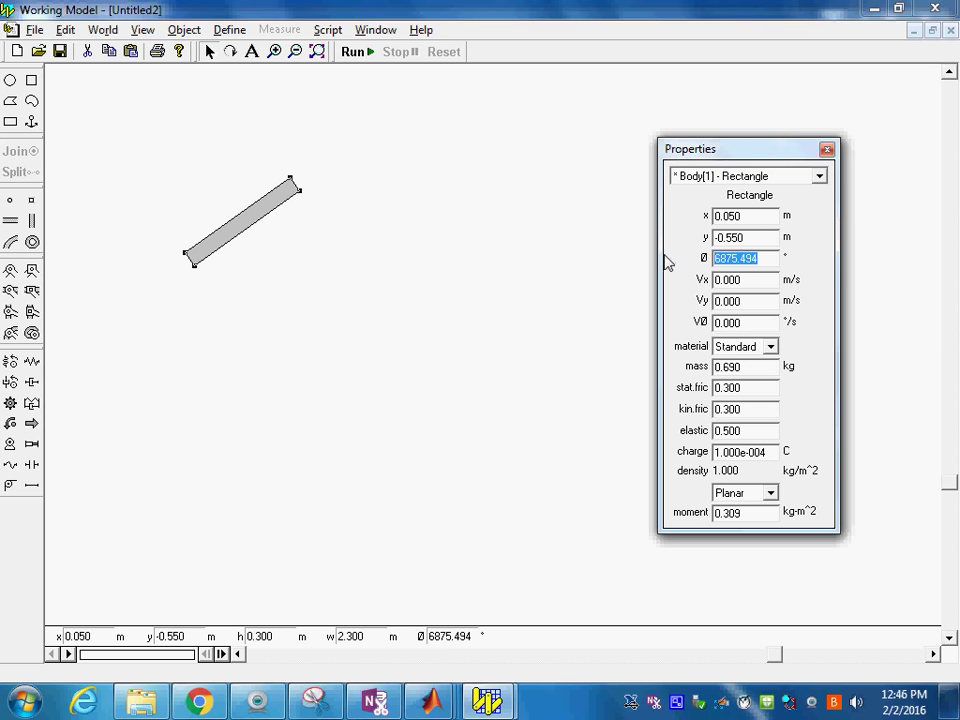
text(120)
key(Return)
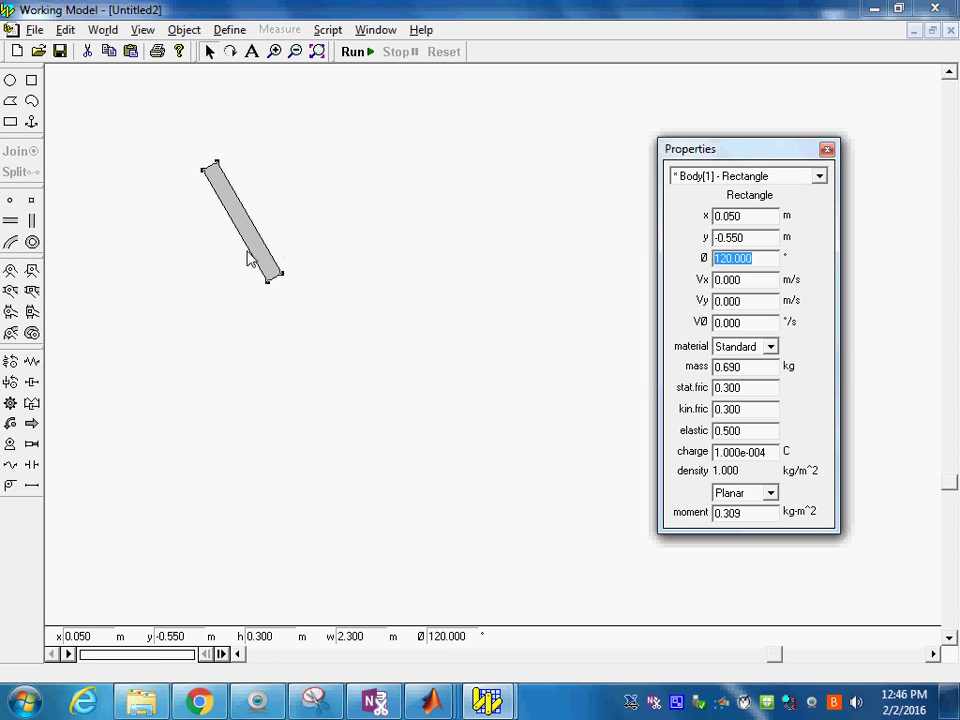
Step: Drag the crank bar lower and attach a 57.296 °/s motor at its lower end
mouse_move(253, 255)
mouse_down()
mouse_move(270, 303)
mouse_move(267, 481)
mouse_up()
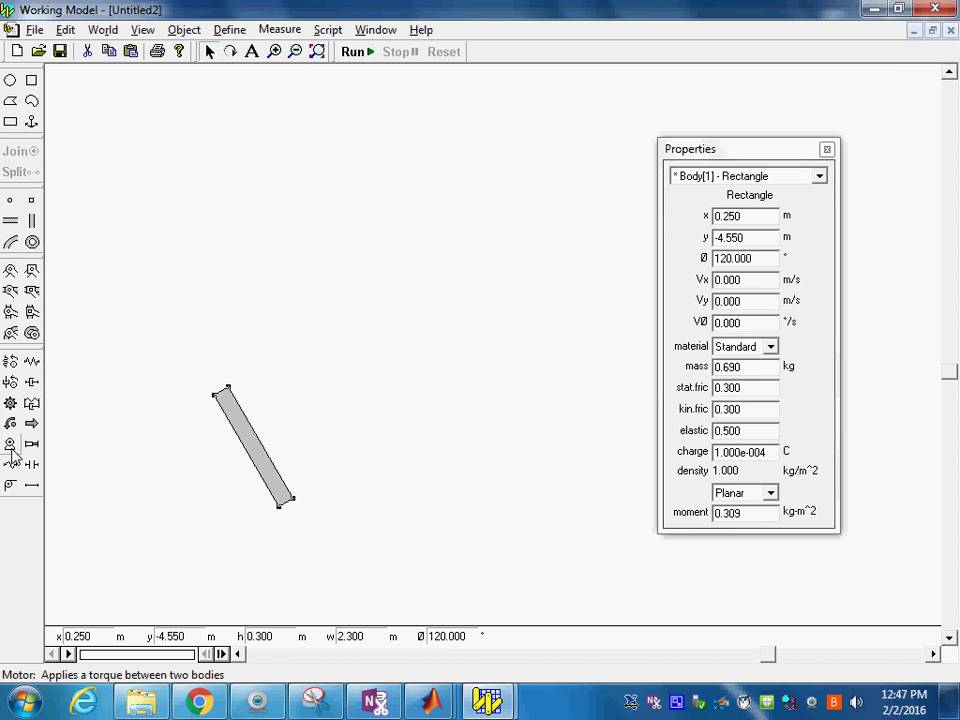
click(283, 502)
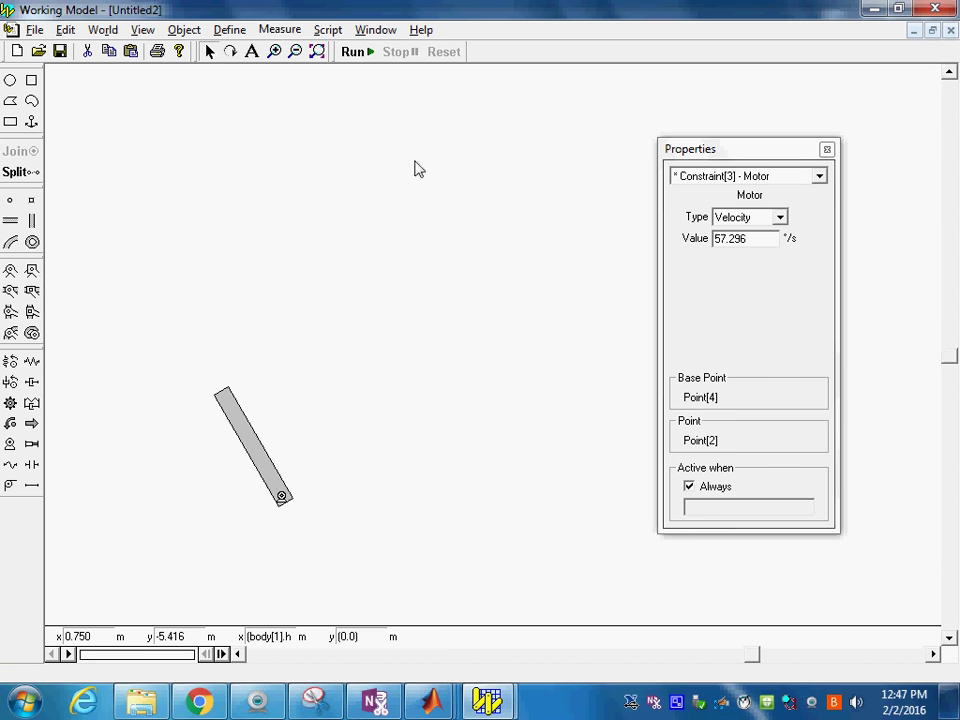
click(352, 52)
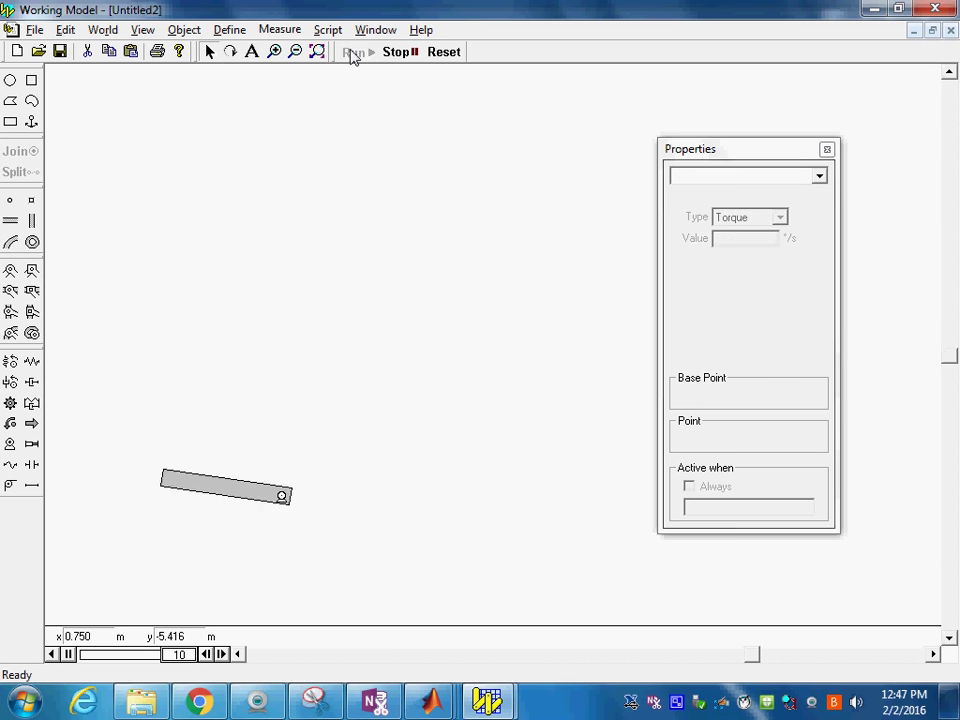
click(396, 52)
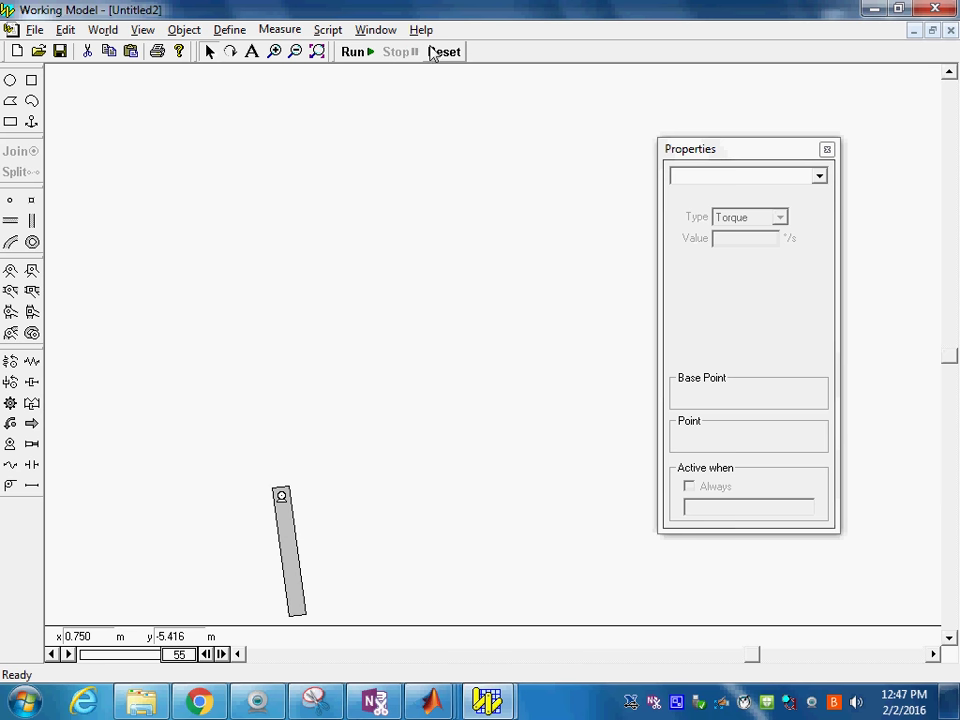
click(443, 52)
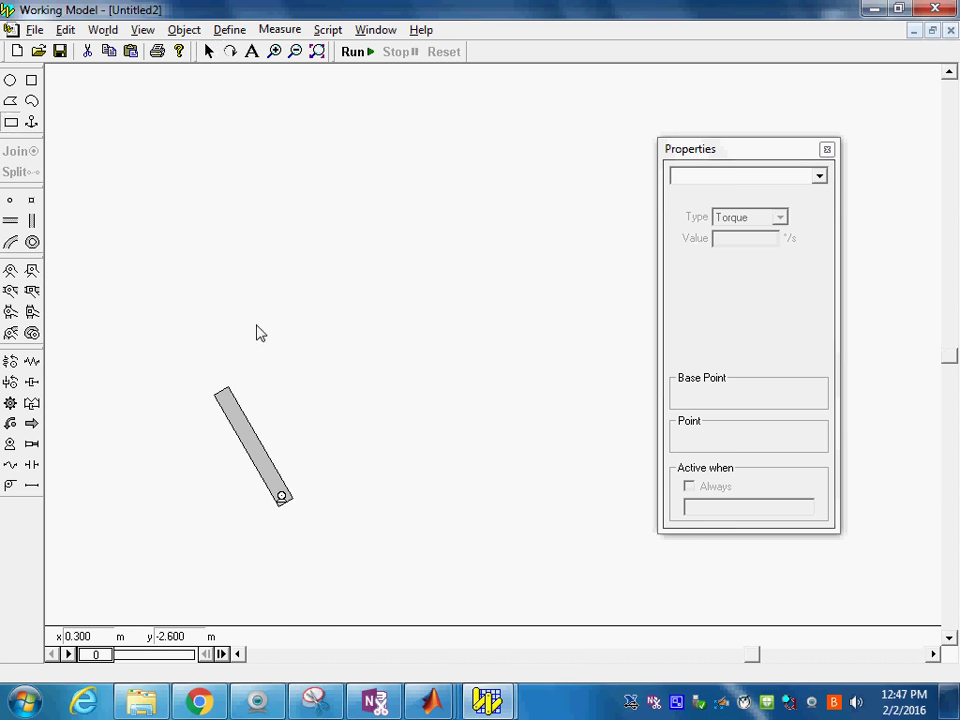
Step: Pin a long rod to the crank tip, tilt it upward, and draw a 1.6 m block beside it
drag(218, 296, 561, 310)
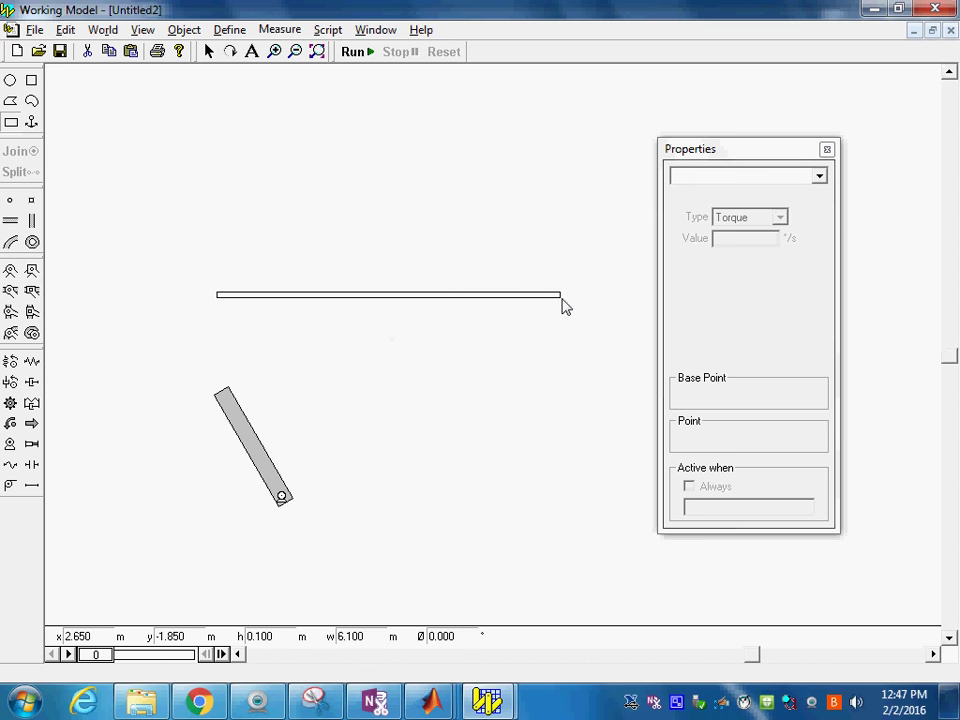
drag(376, 304, 377, 401)
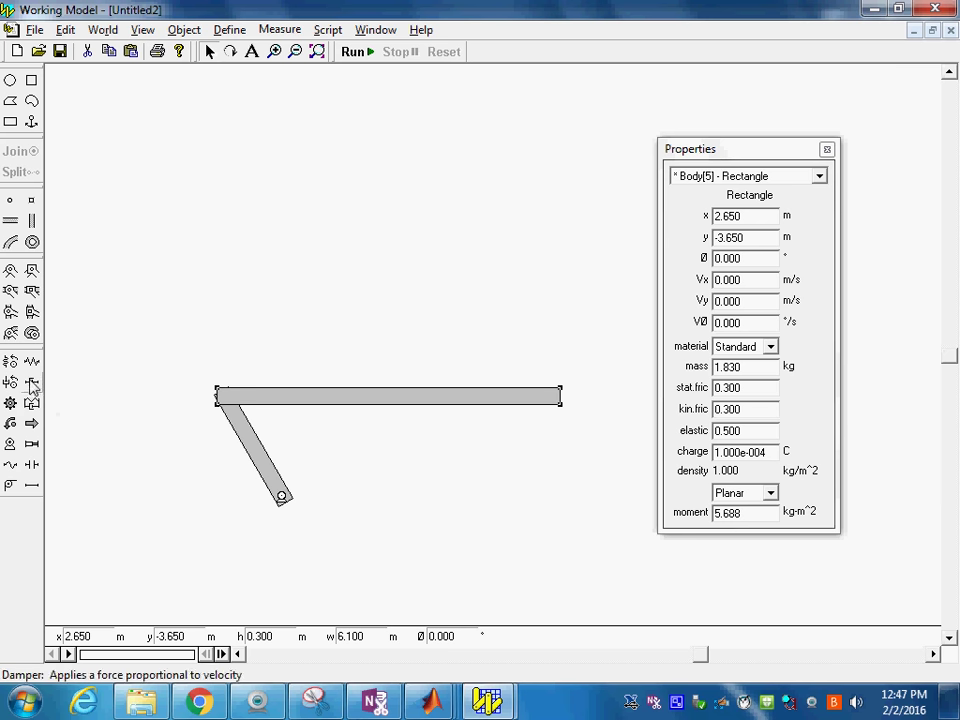
click(10, 270)
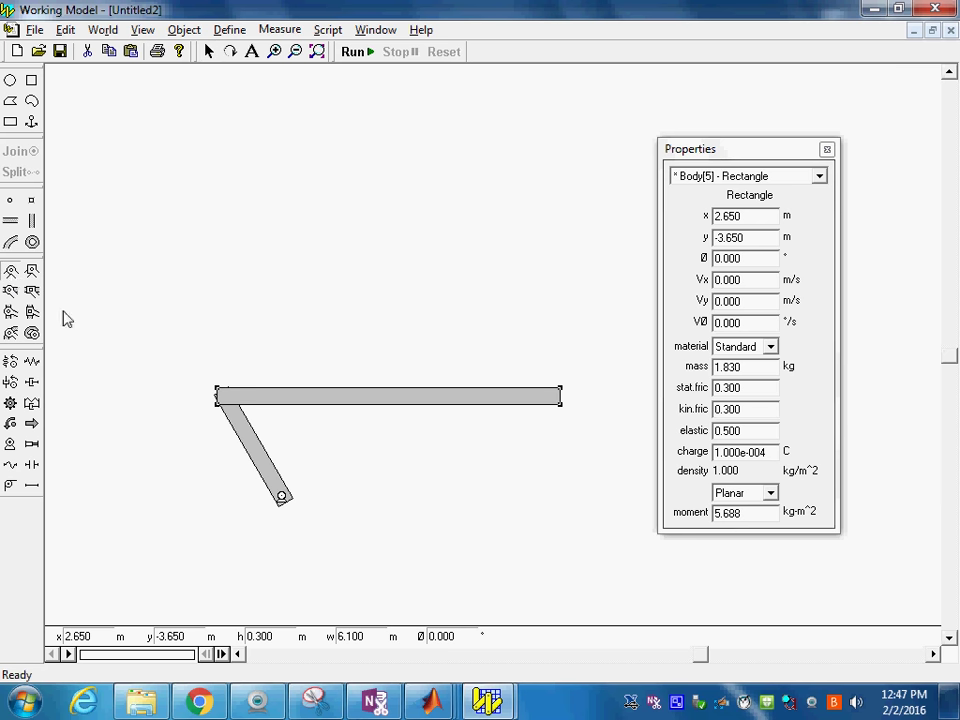
click(225, 397)
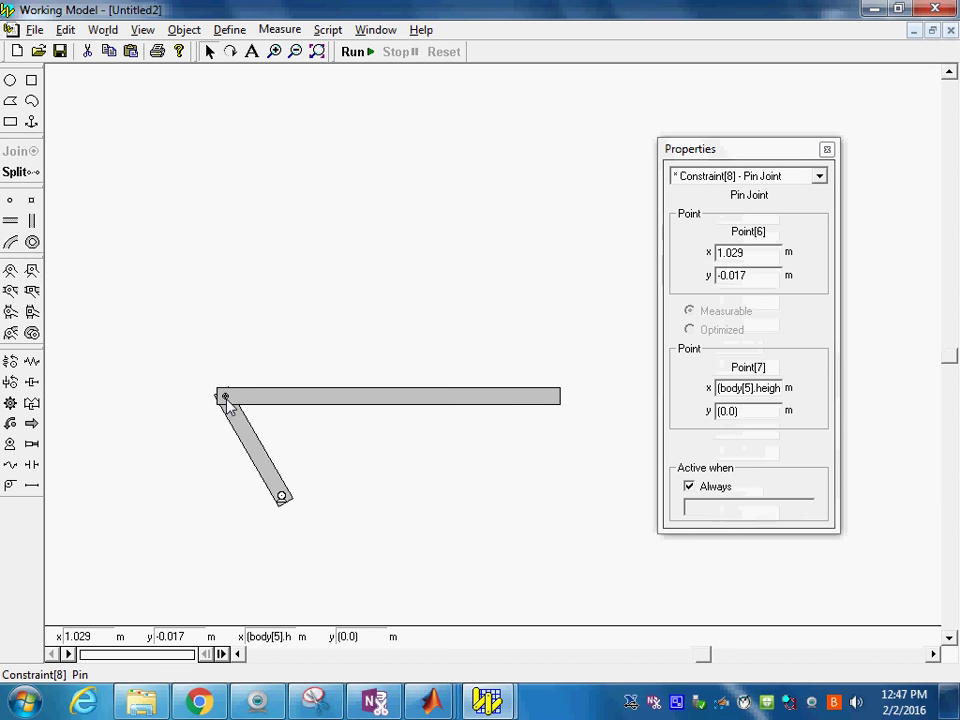
mouse_move(513, 400)
mouse_down()
mouse_move(503, 293)
mouse_move(465, 298)
mouse_up()
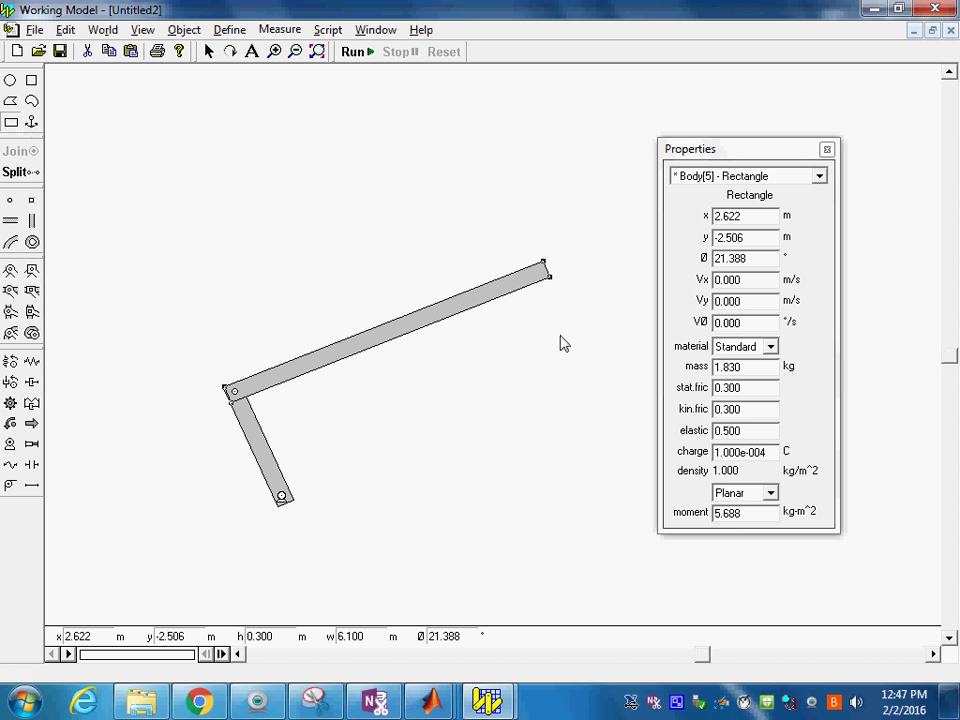
drag(543, 320, 634, 382)
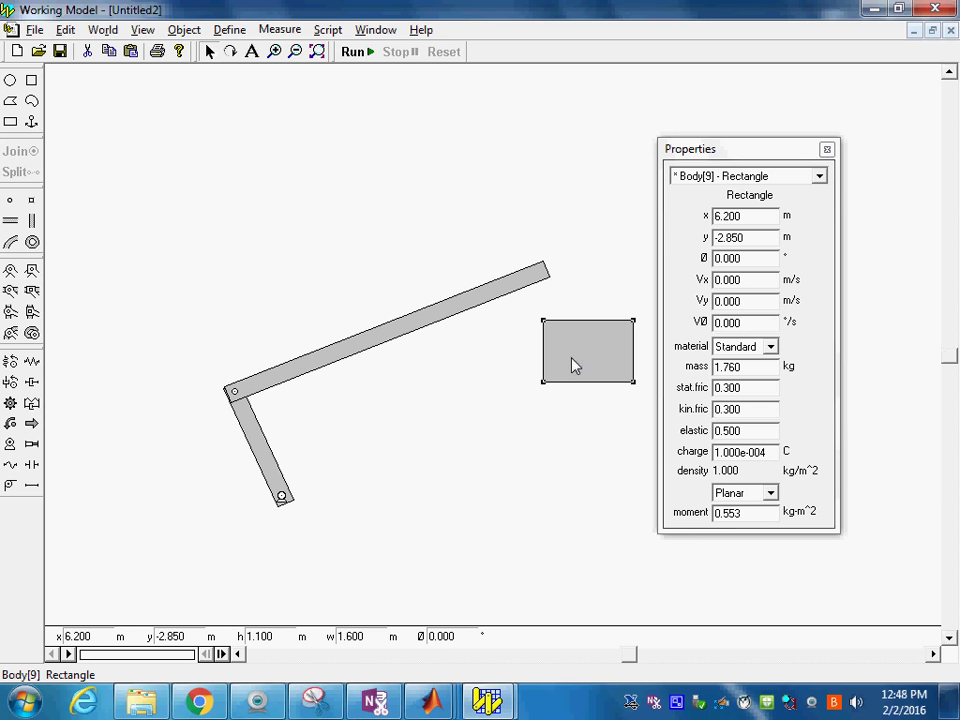
Step: Place point elements at the rod's free end and at the block's centre
click(522, 289)
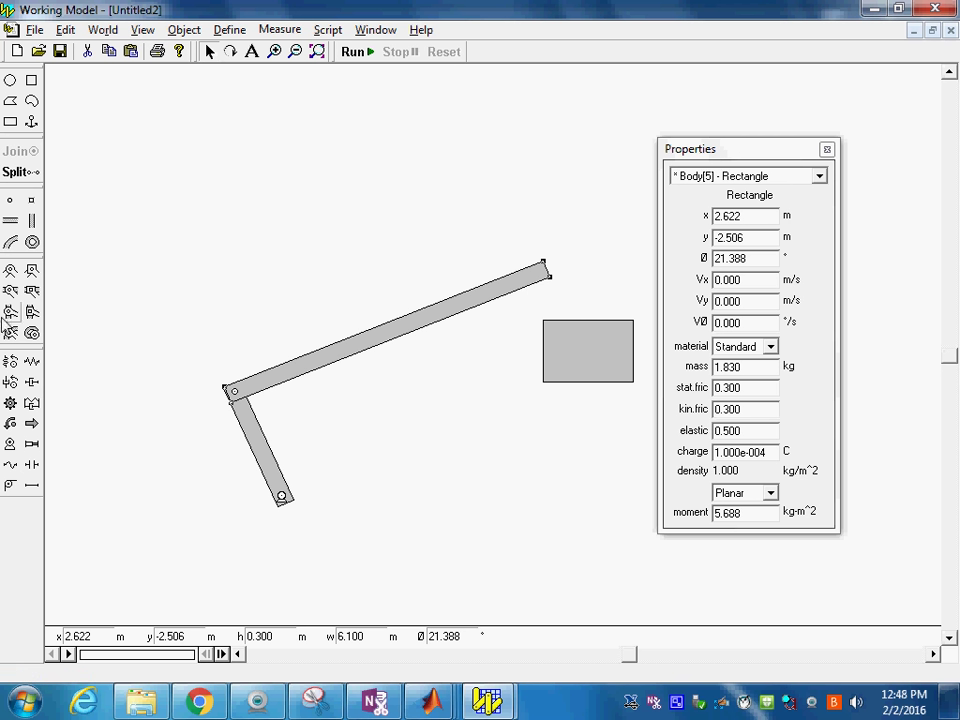
click(12, 205)
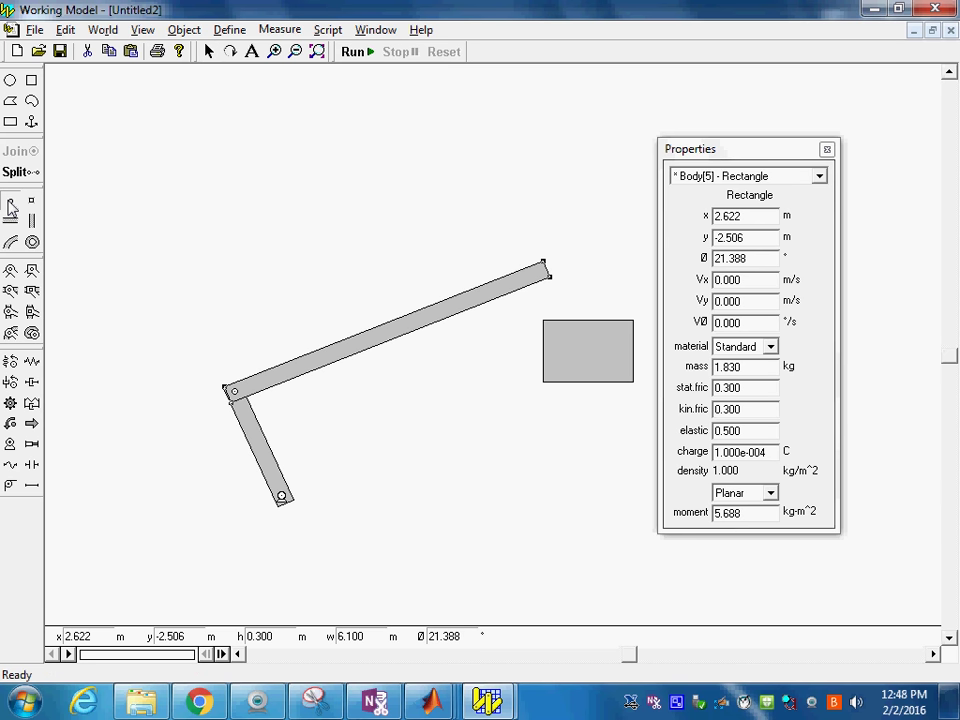
click(537, 273)
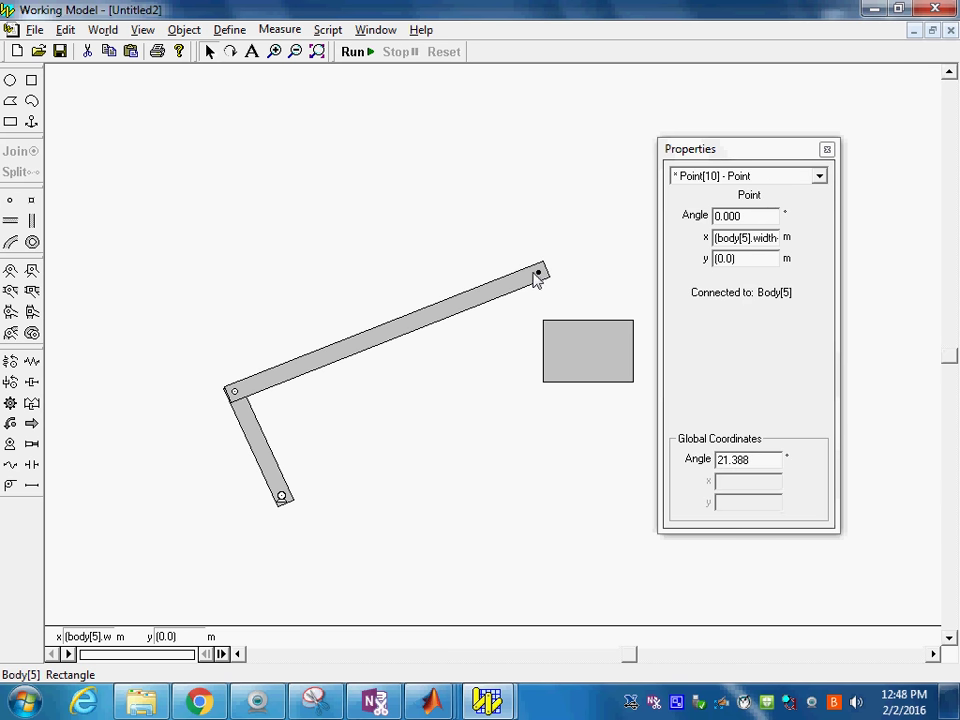
click(9, 203)
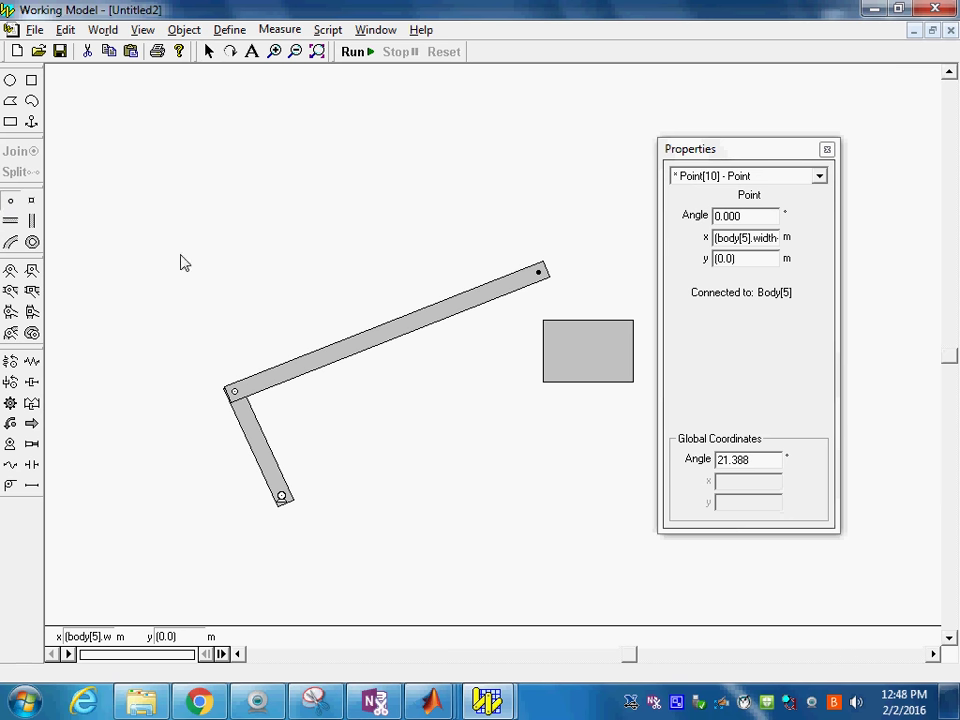
click(588, 353)
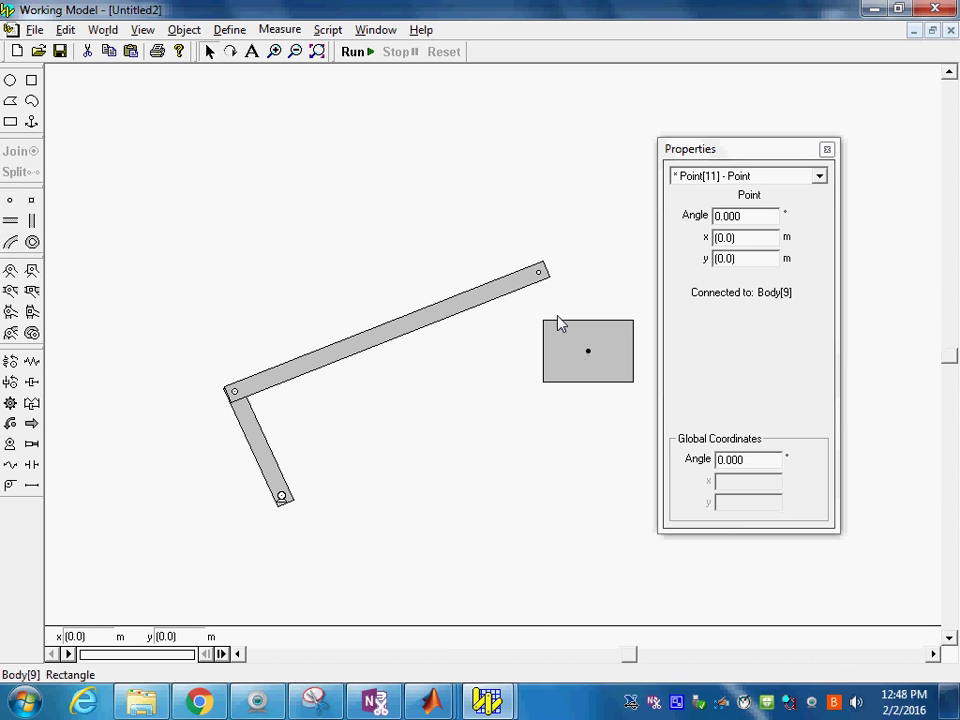
Step: Join the two points and drag the block onto the rod's free end
shift+click(539, 273)
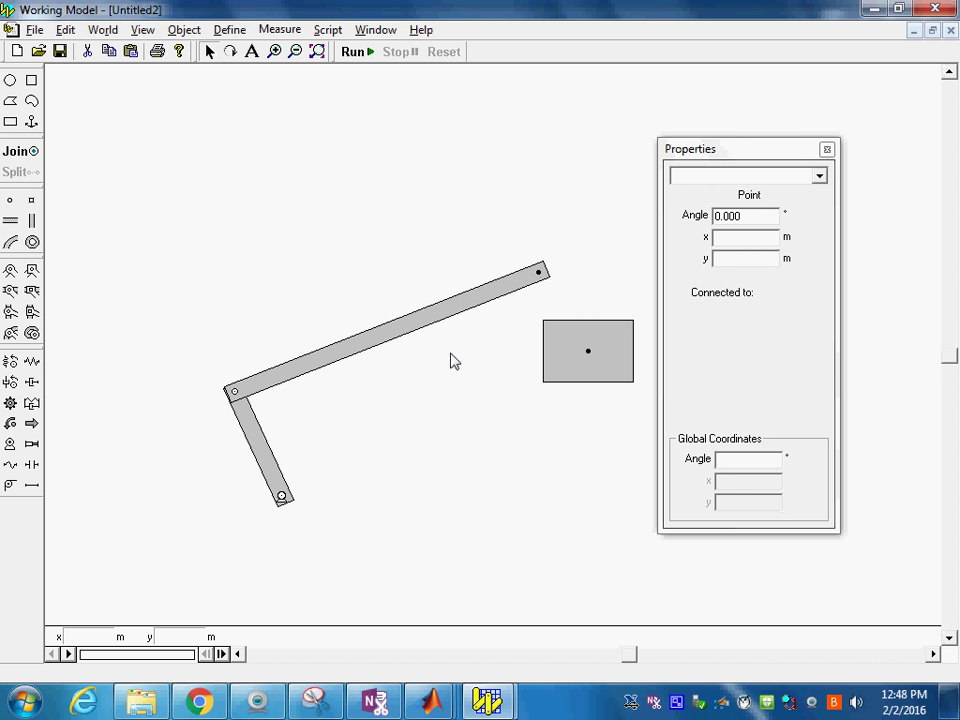
click(16, 151)
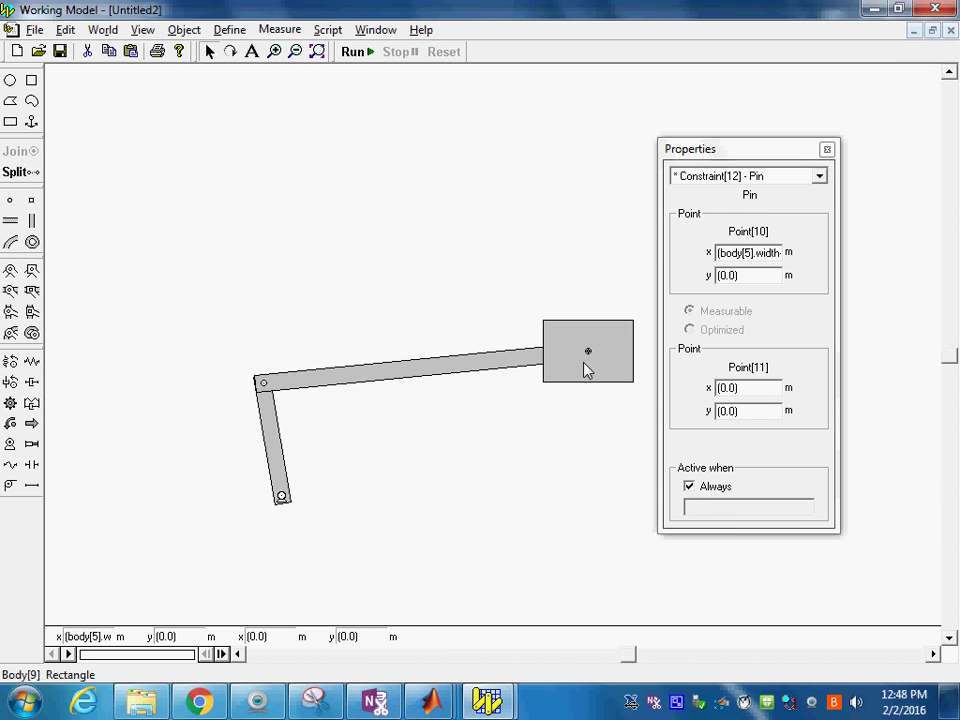
drag(587, 370, 435, 230)
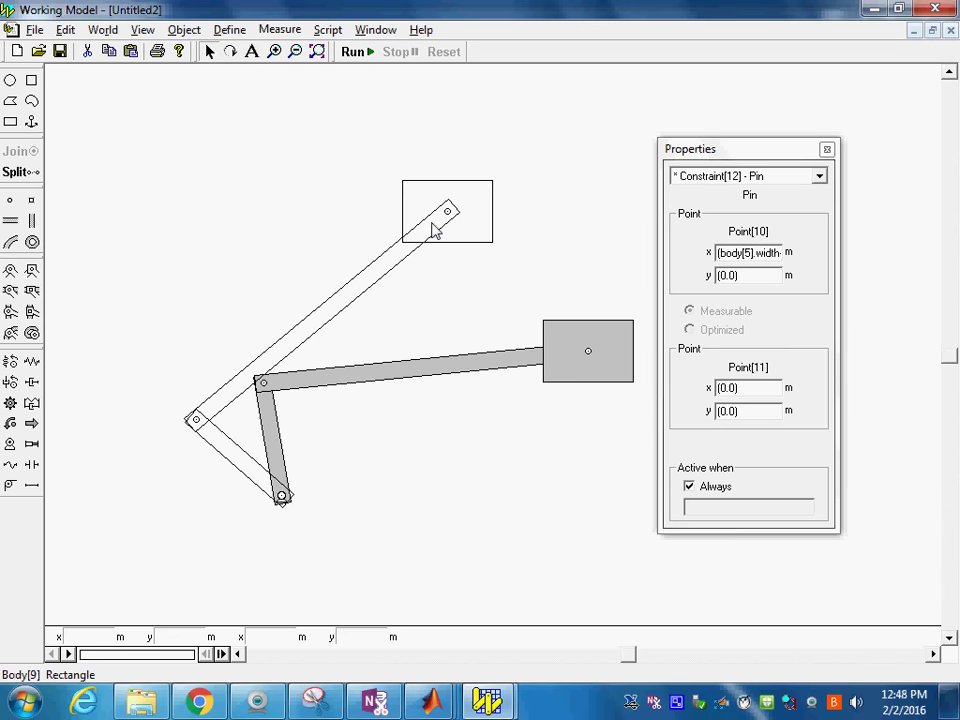
mouse_move(435, 230)
mouse_down()
mouse_move(490, 240)
mouse_move(500, 255)
mouse_up()
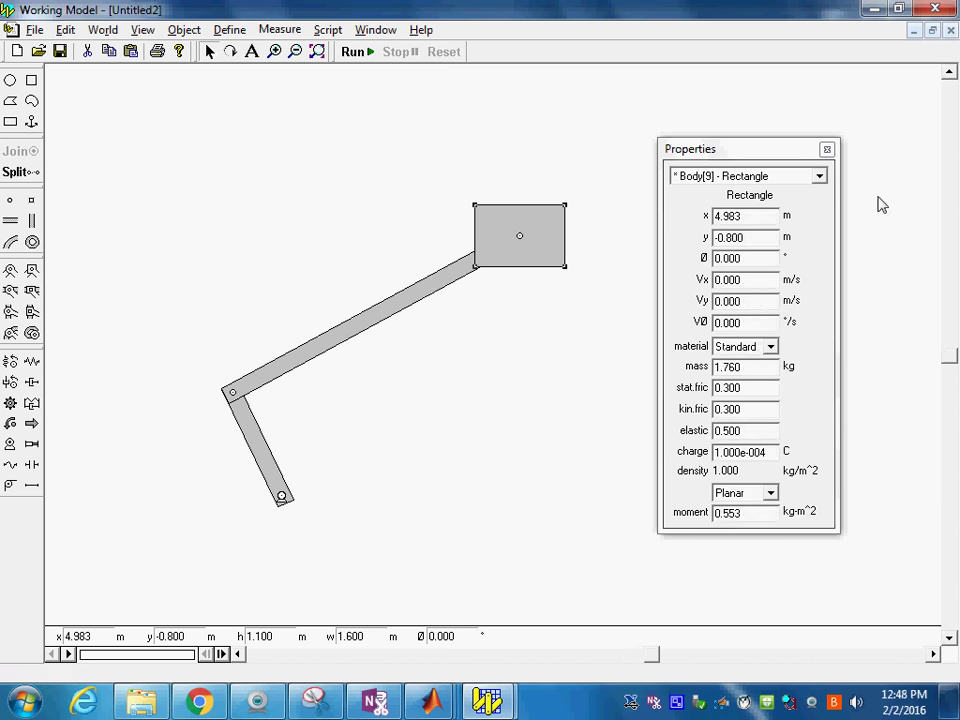
Step: Move Properties aside, key the block into a slot along the rod, then test-run and reset
click(742, 152)
drag(742, 152, 825, 165)
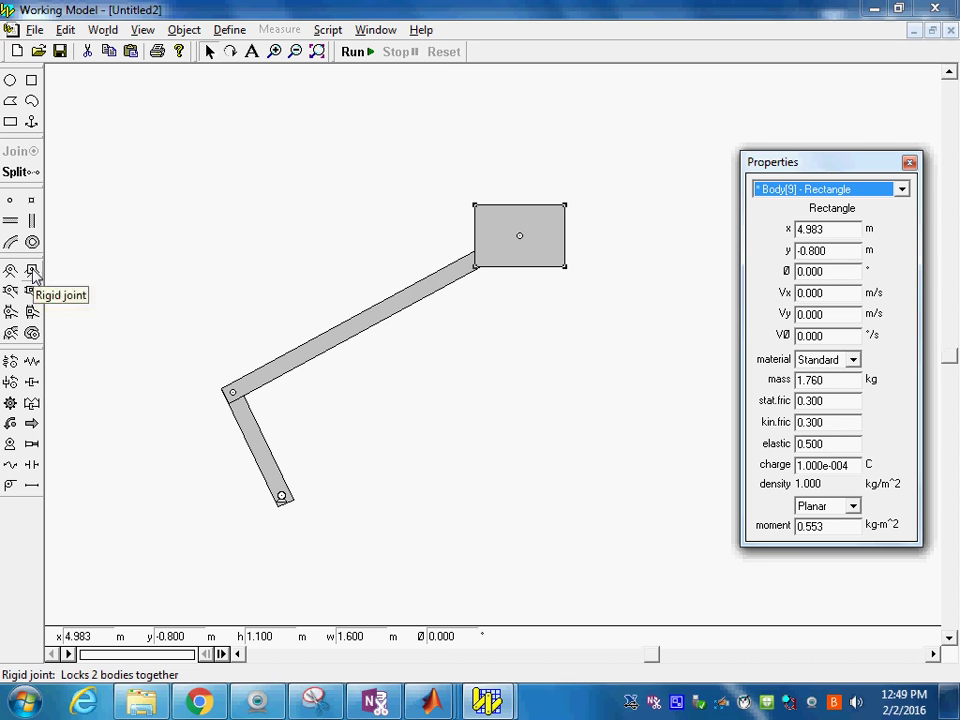
click(32, 290)
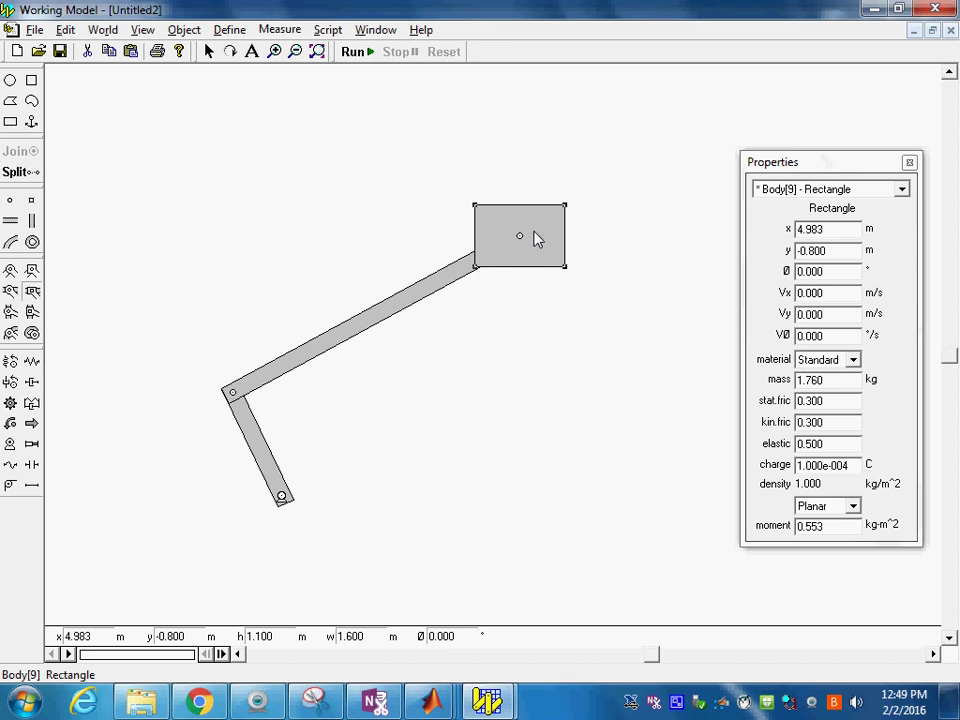
click(520, 241)
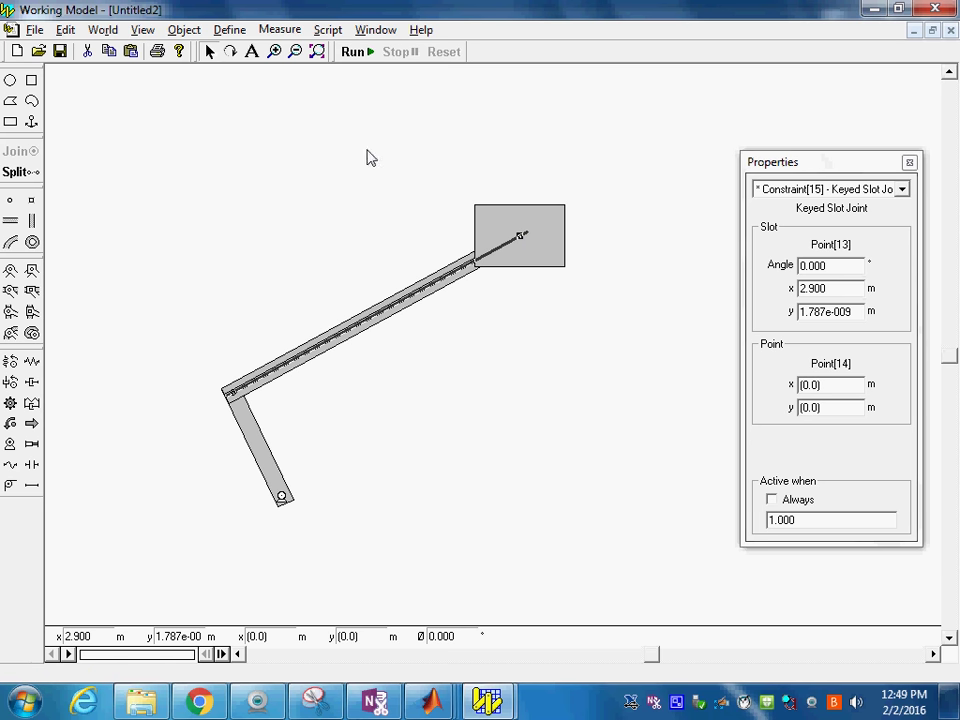
click(355, 52)
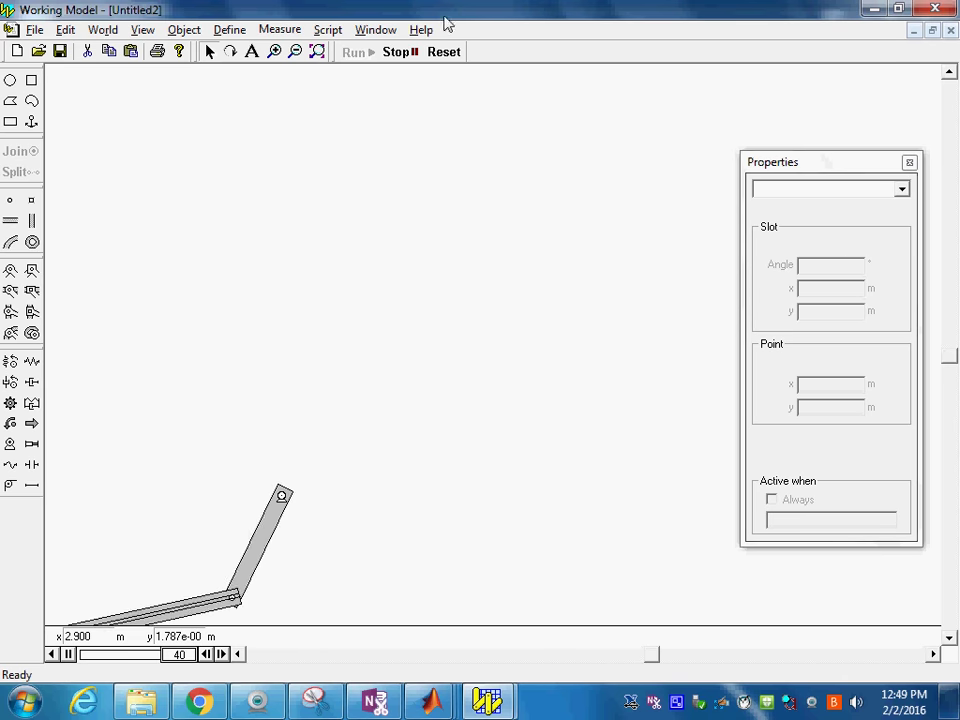
click(444, 52)
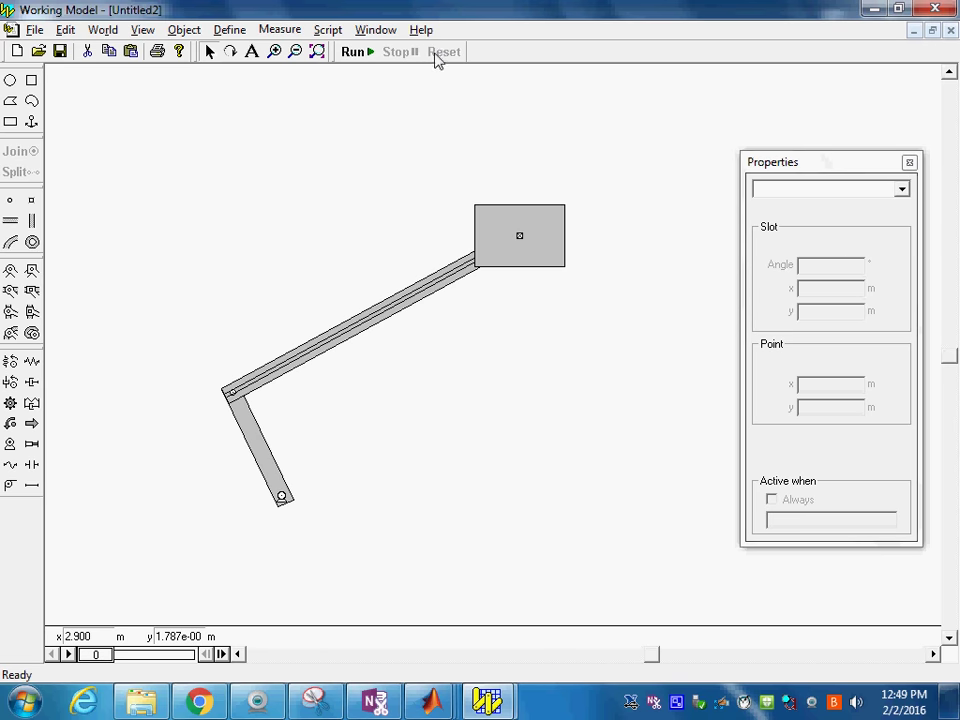
Step: Undo the rod-aligned keyed slot, add a horizontal keyed slot at the block's centre, and run
click(65, 29)
click(106, 51)
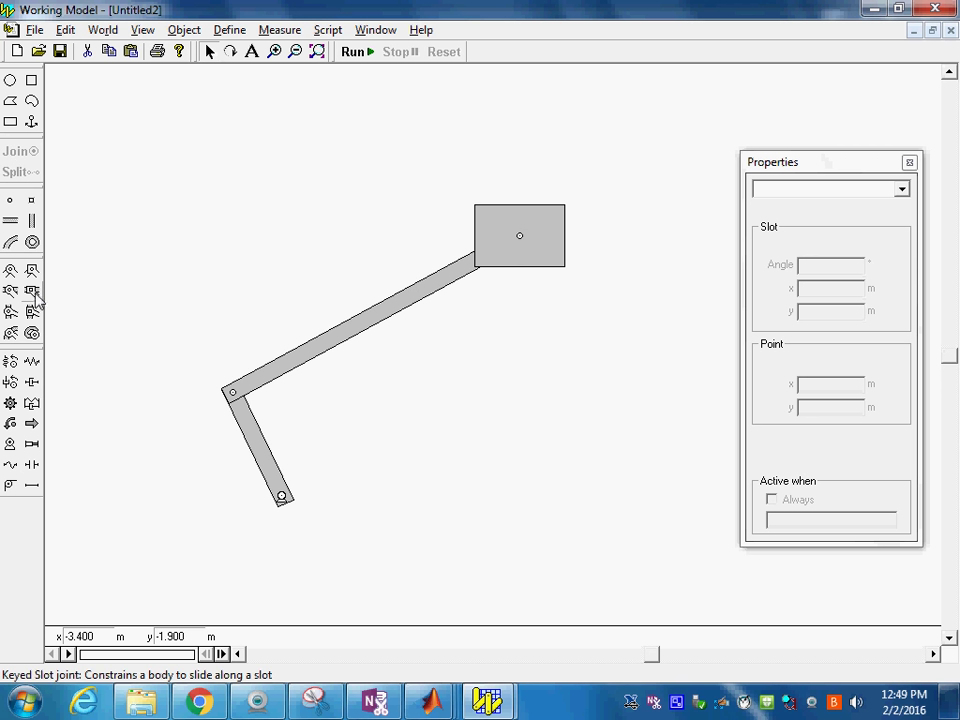
click(32, 291)
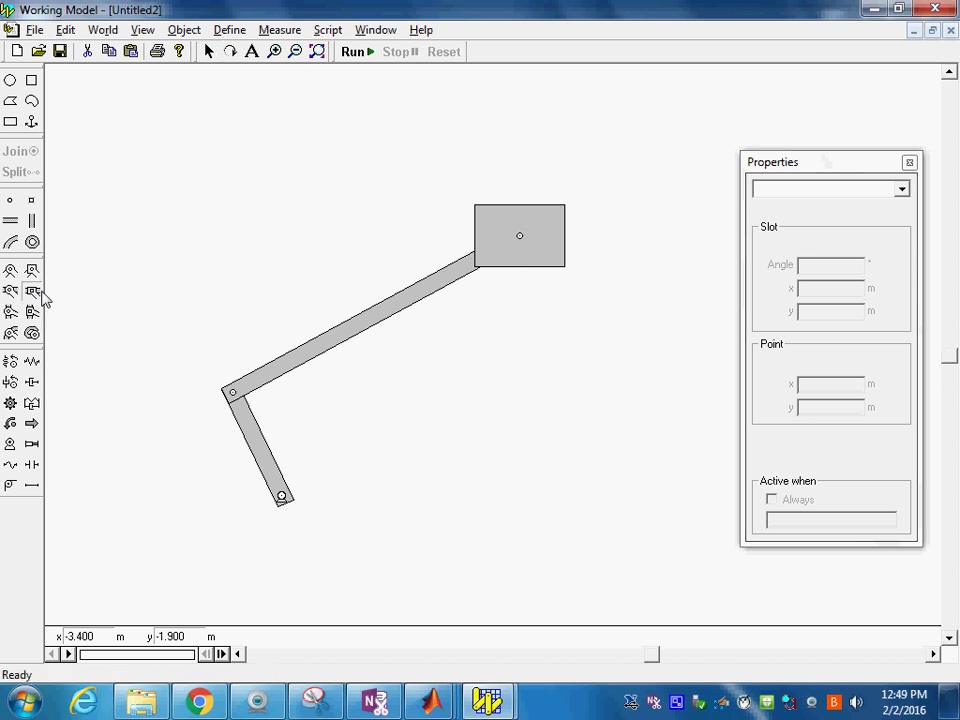
click(534, 236)
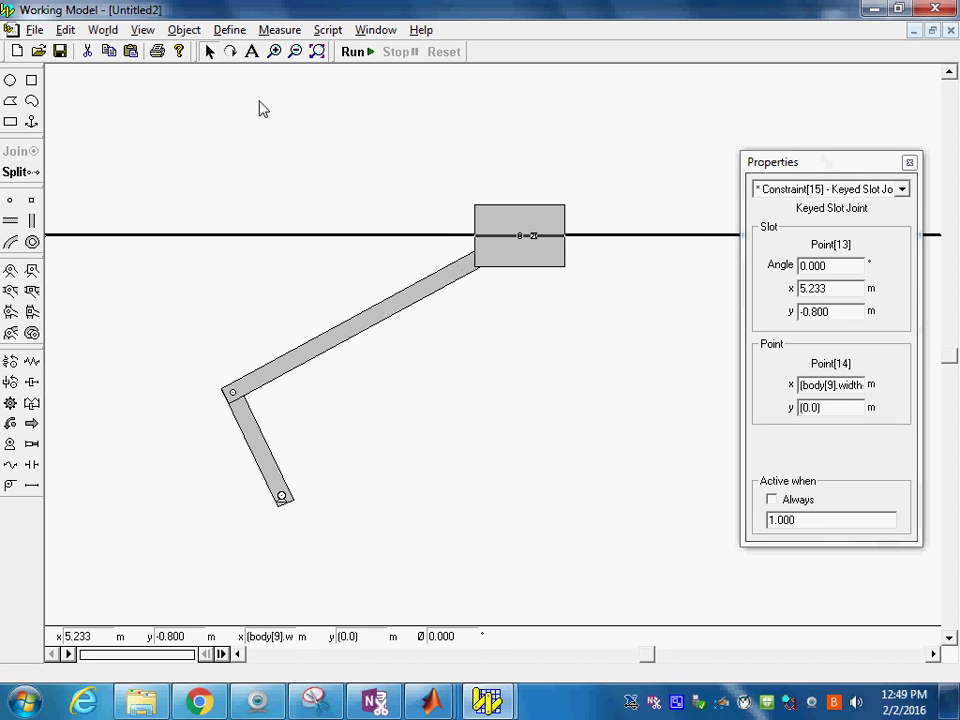
click(356, 58)
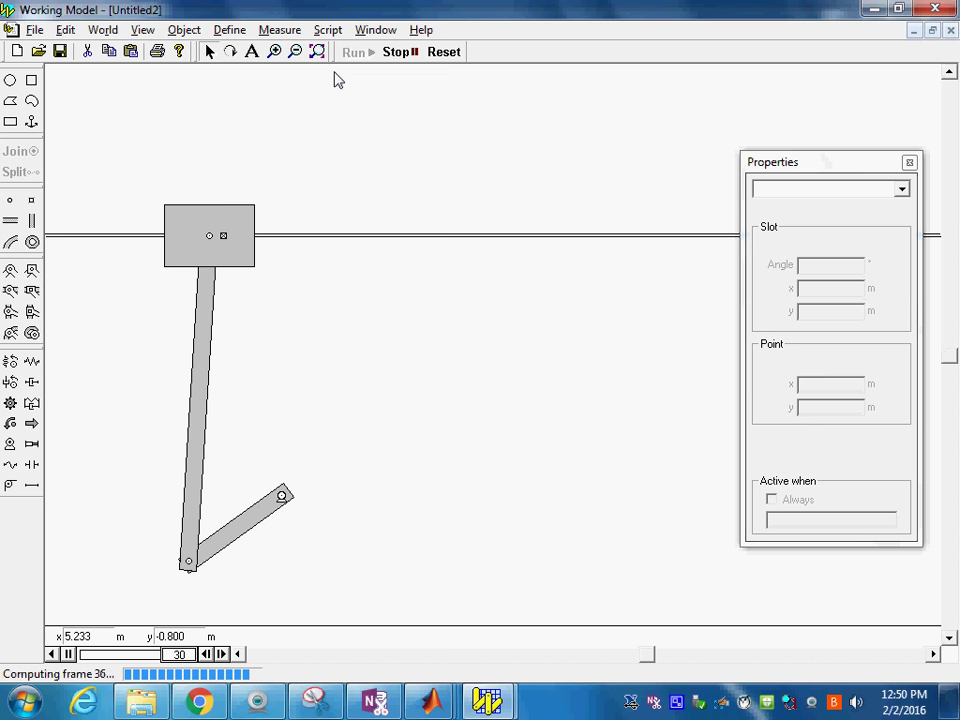
Step: Replay the crank-slider simulation once, then reset it to frame 0 with the block at its start
click(437, 53)
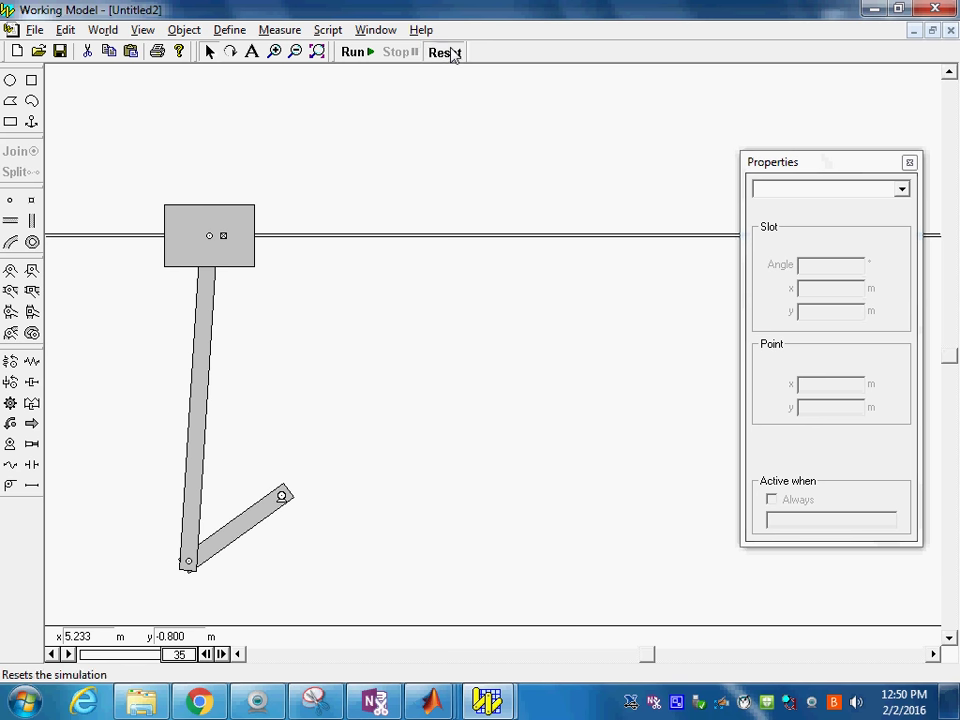
click(354, 53)
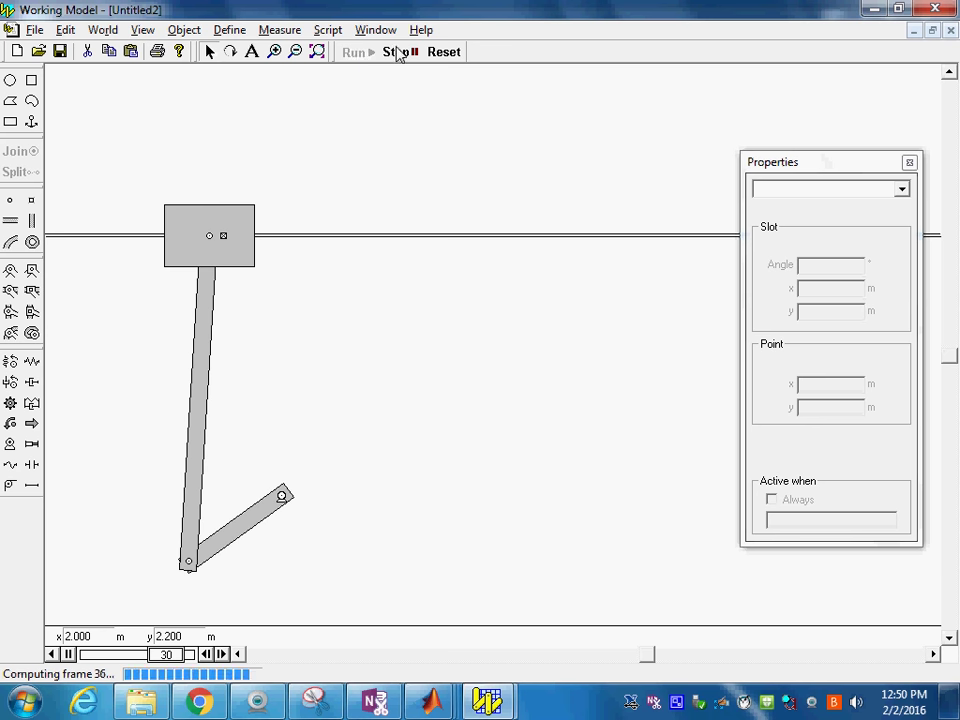
click(441, 53)
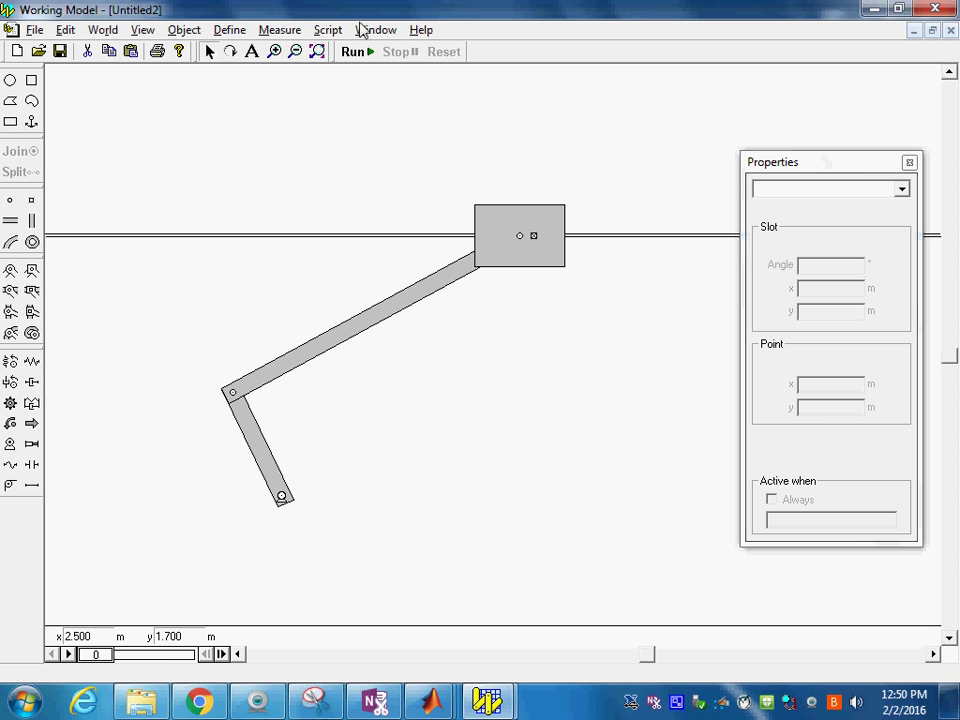
Step: Reverse the crank motor's speed to -57.296 °/s
click(283, 499)
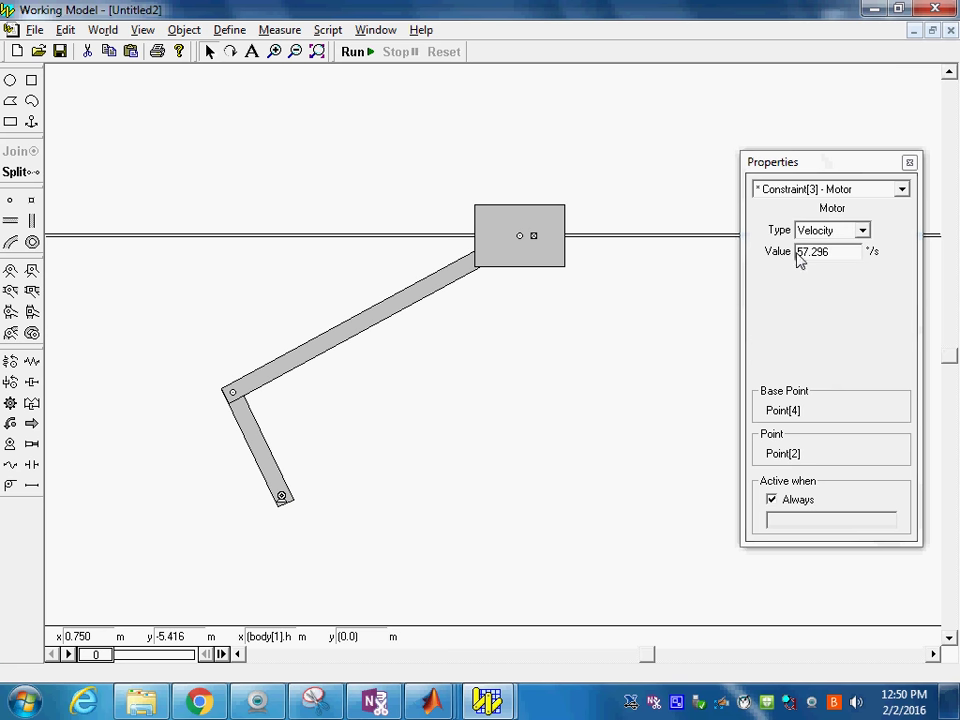
click(798, 253)
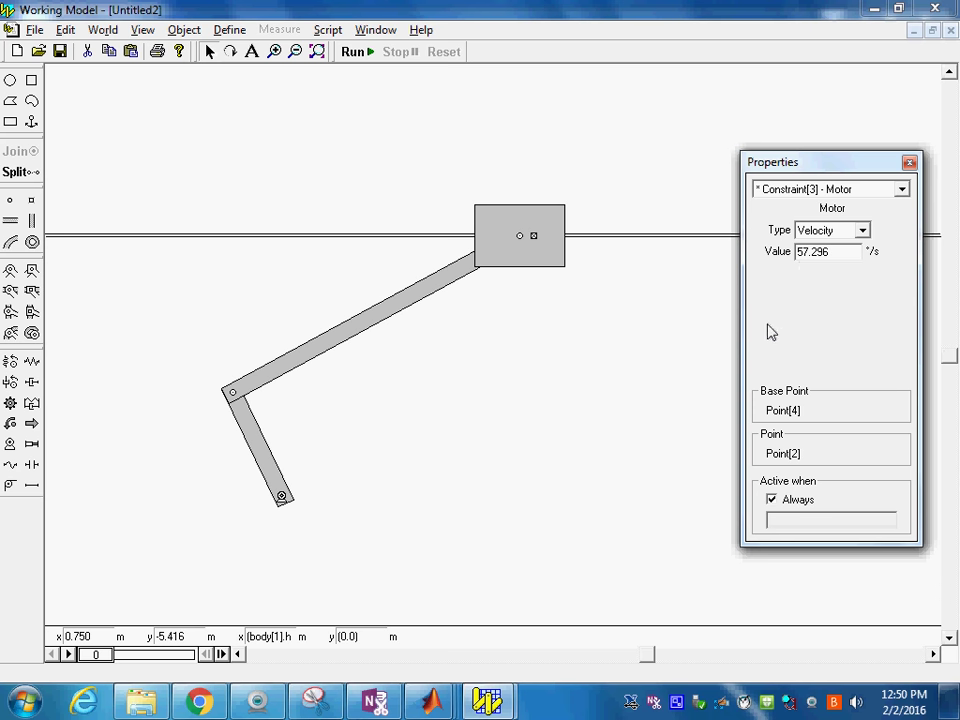
text(-)
click(686, 364)
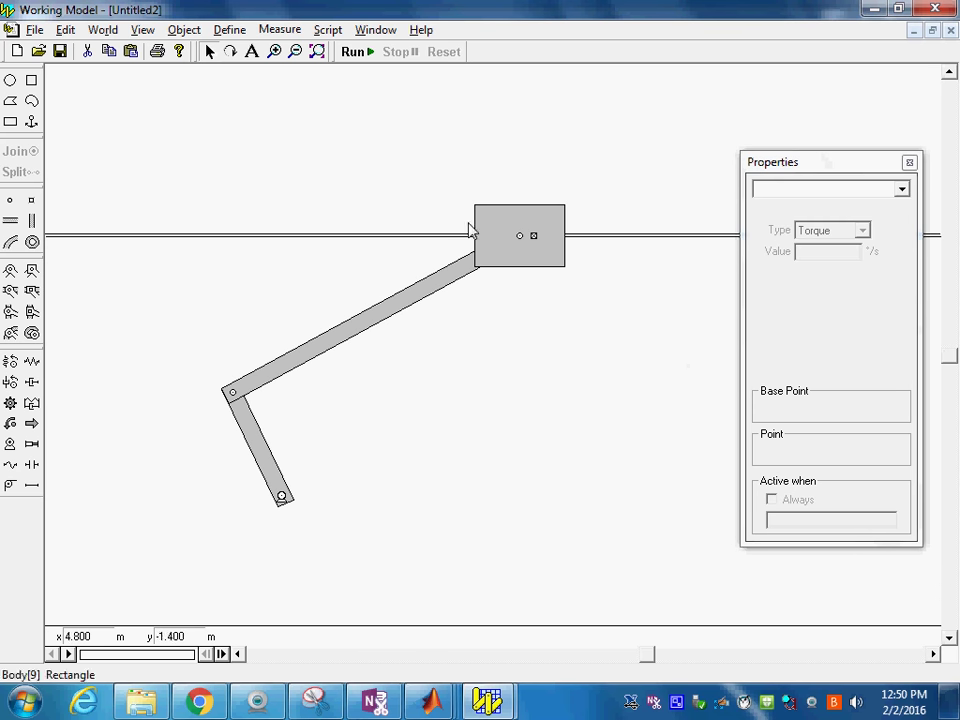
Step: Run the reversed mechanism, reset it, and run again, stopping at frame 52
click(358, 52)
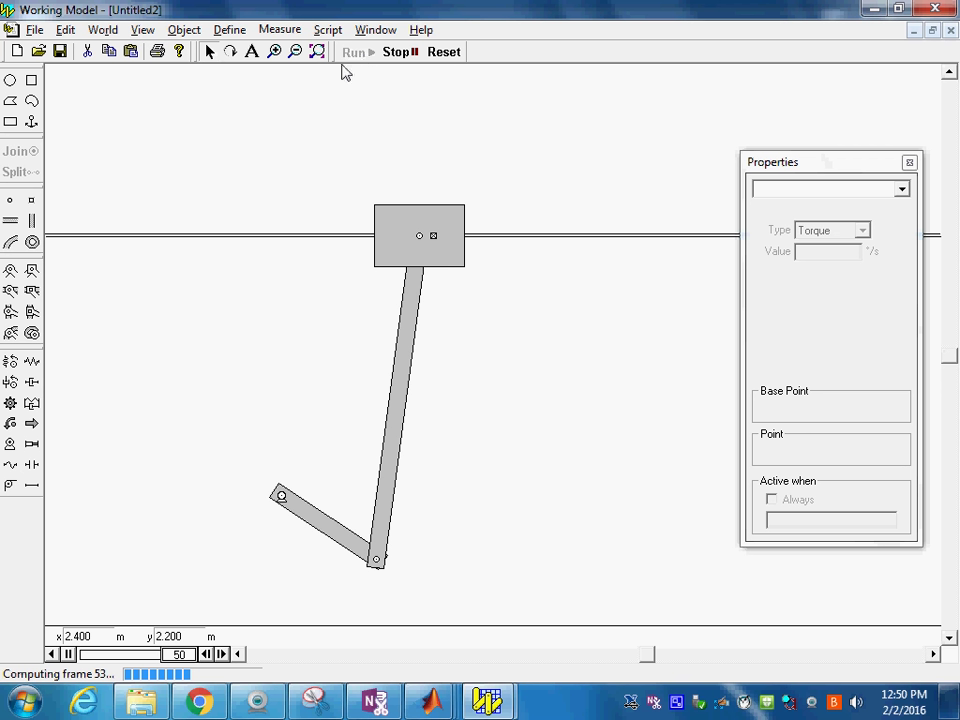
click(447, 54)
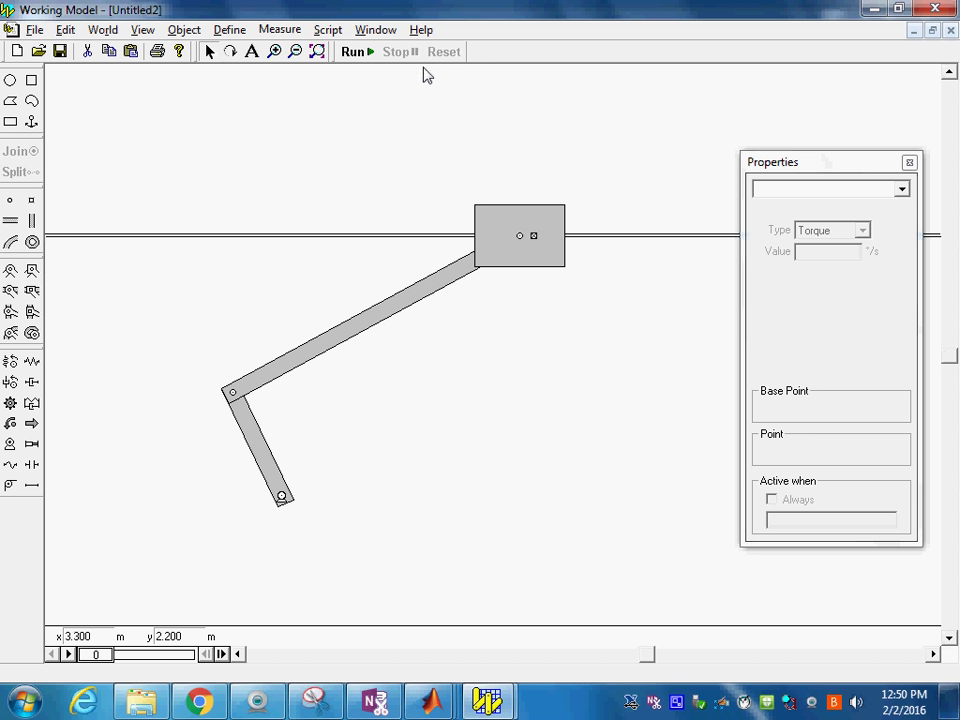
click(369, 57)
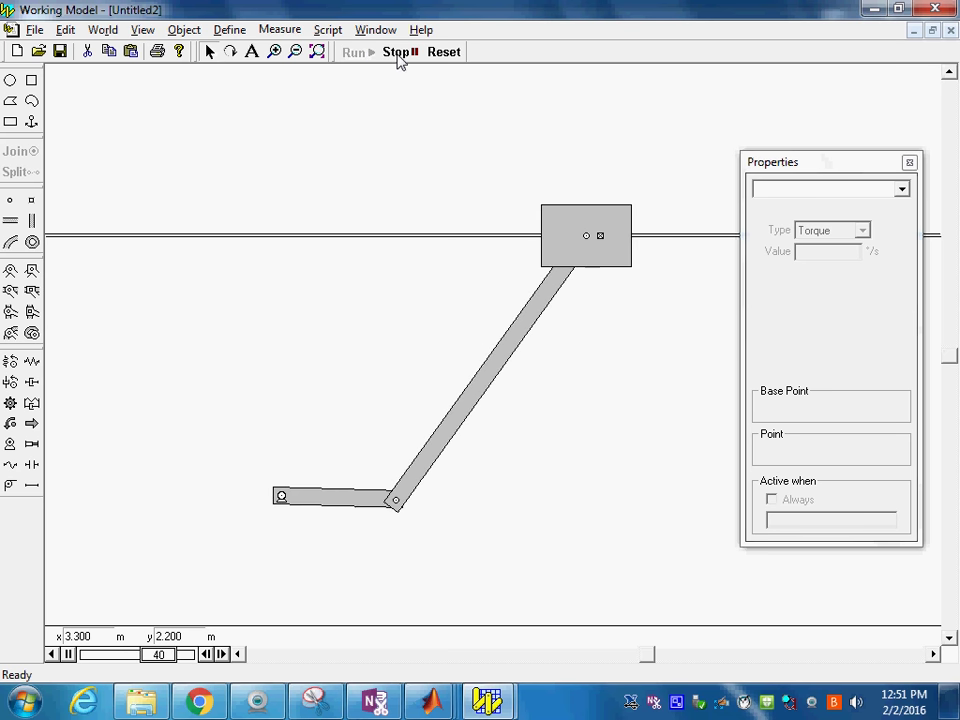
click(398, 53)
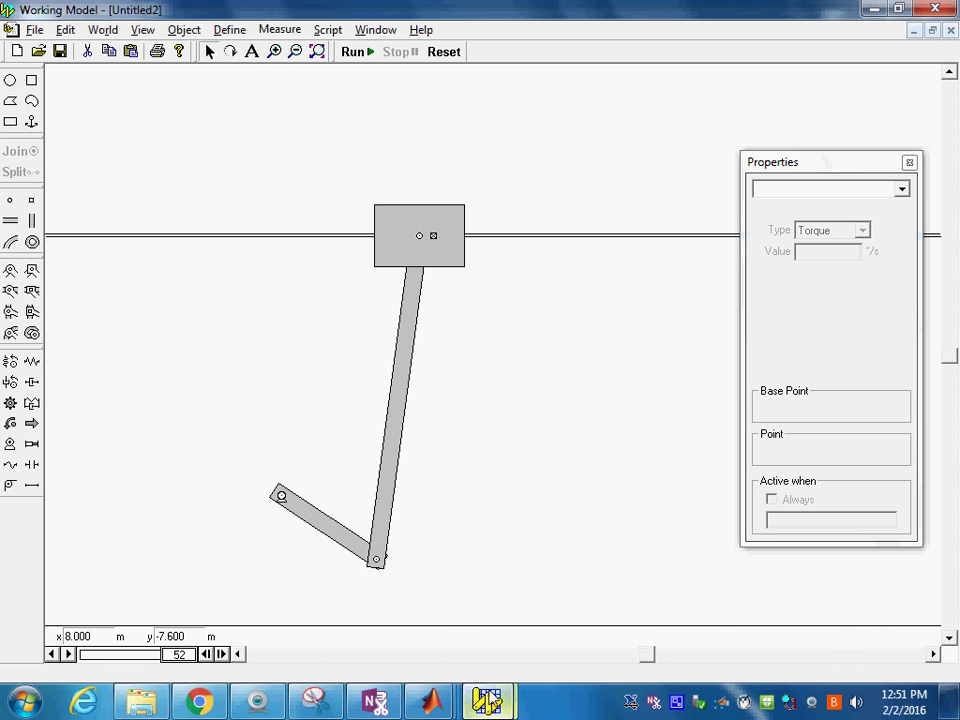
mouse_move(486, 701)
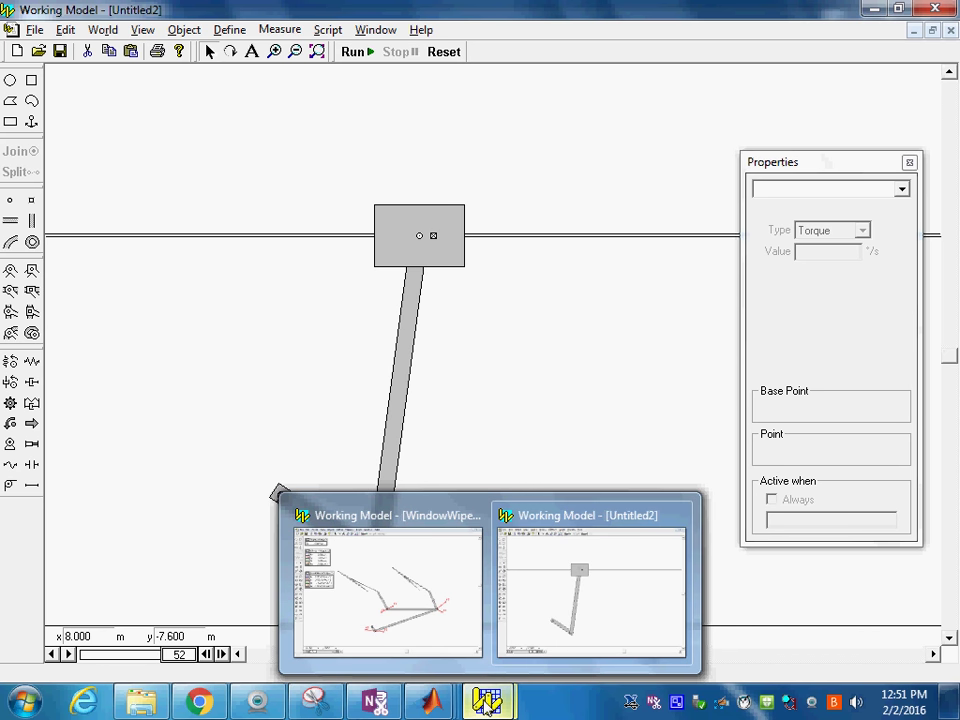
Step: Bring up the WindowWipers model and run its two-wiper linkage simulation
click(439, 632)
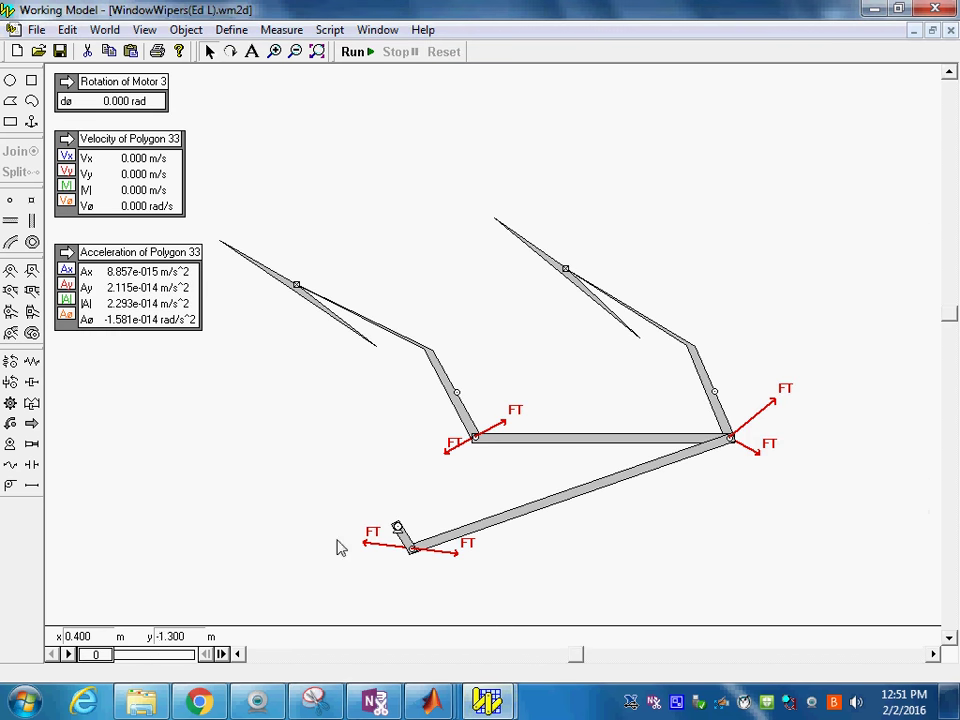
click(352, 53)
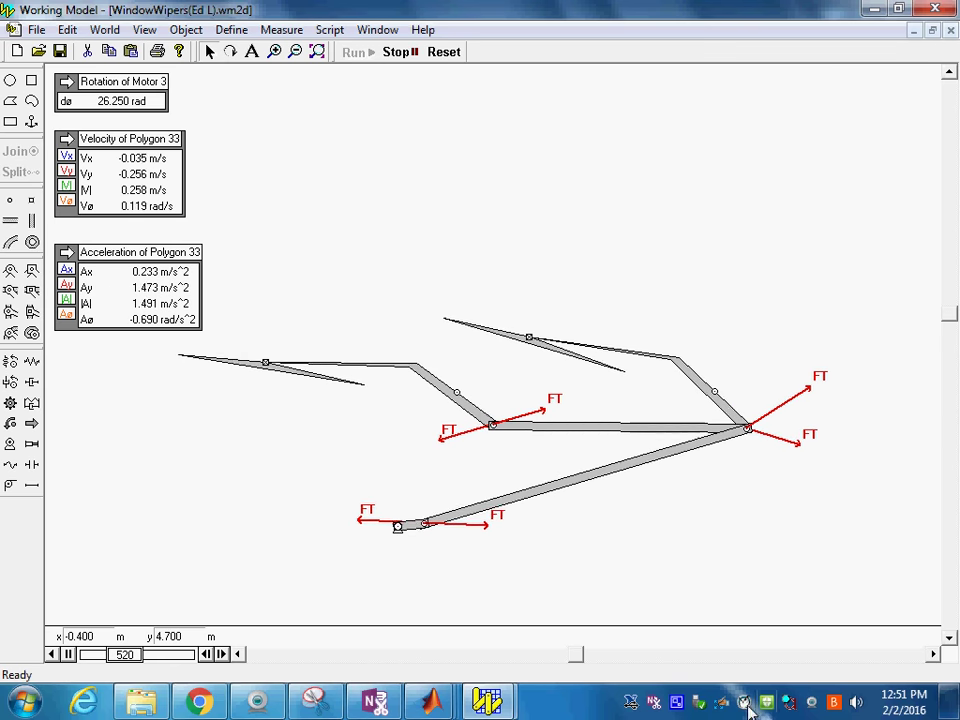
right_click(677, 703)
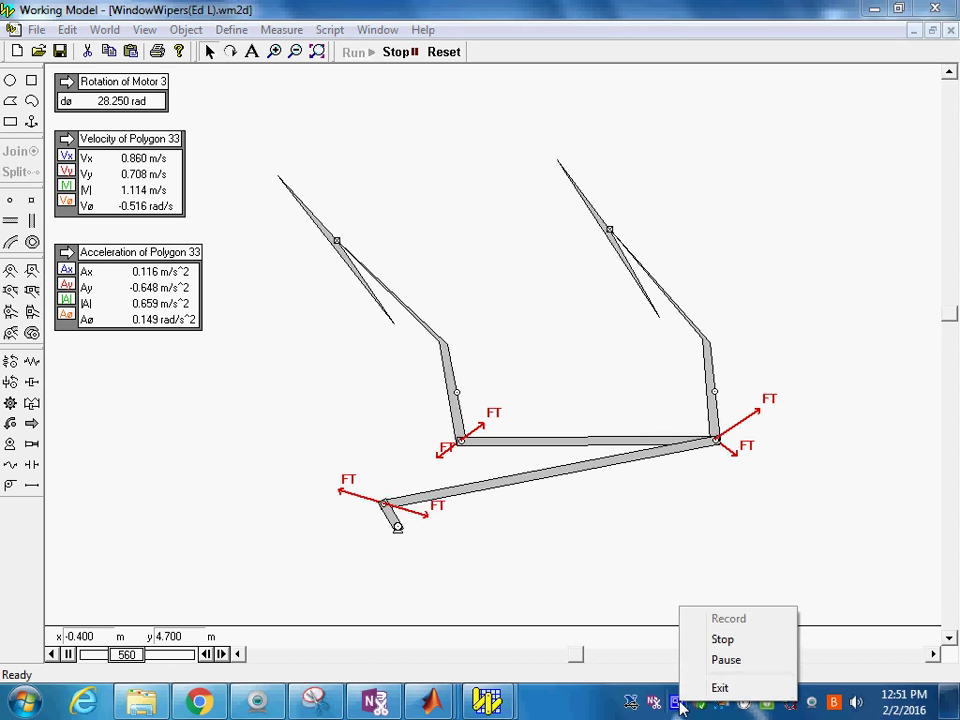